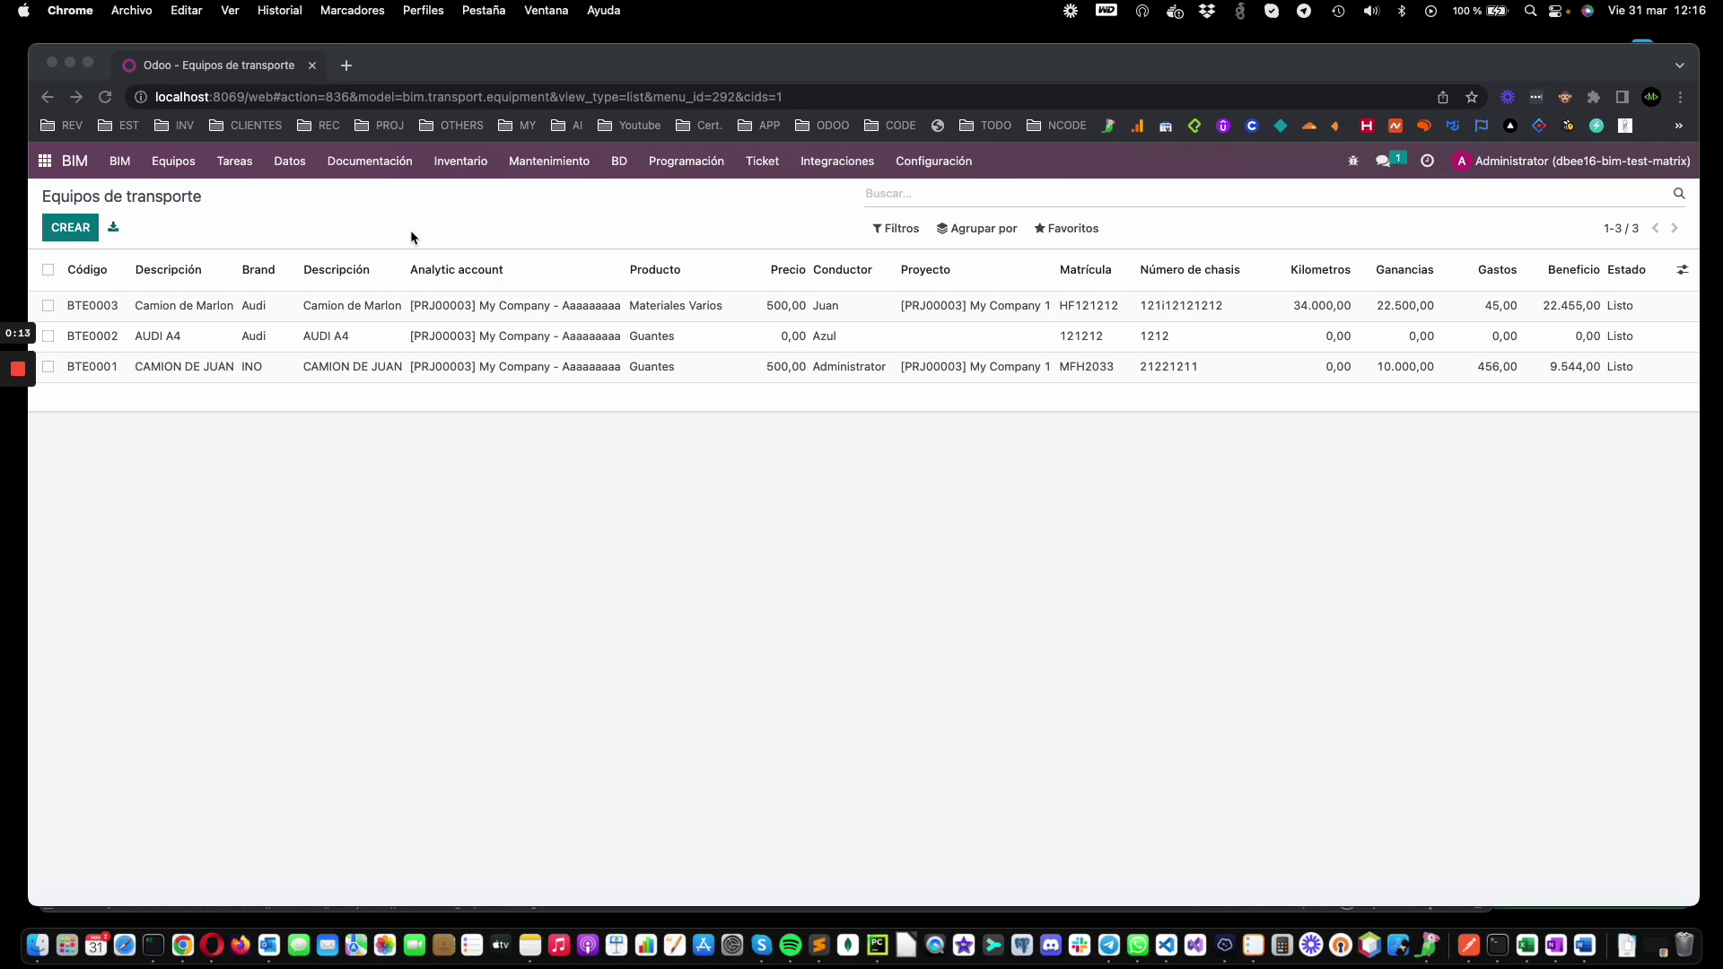
Step: Create a transport equipment brand named KM, save it and return to the brand list
{"action": "left_click", "coordinate": [186, 170]}
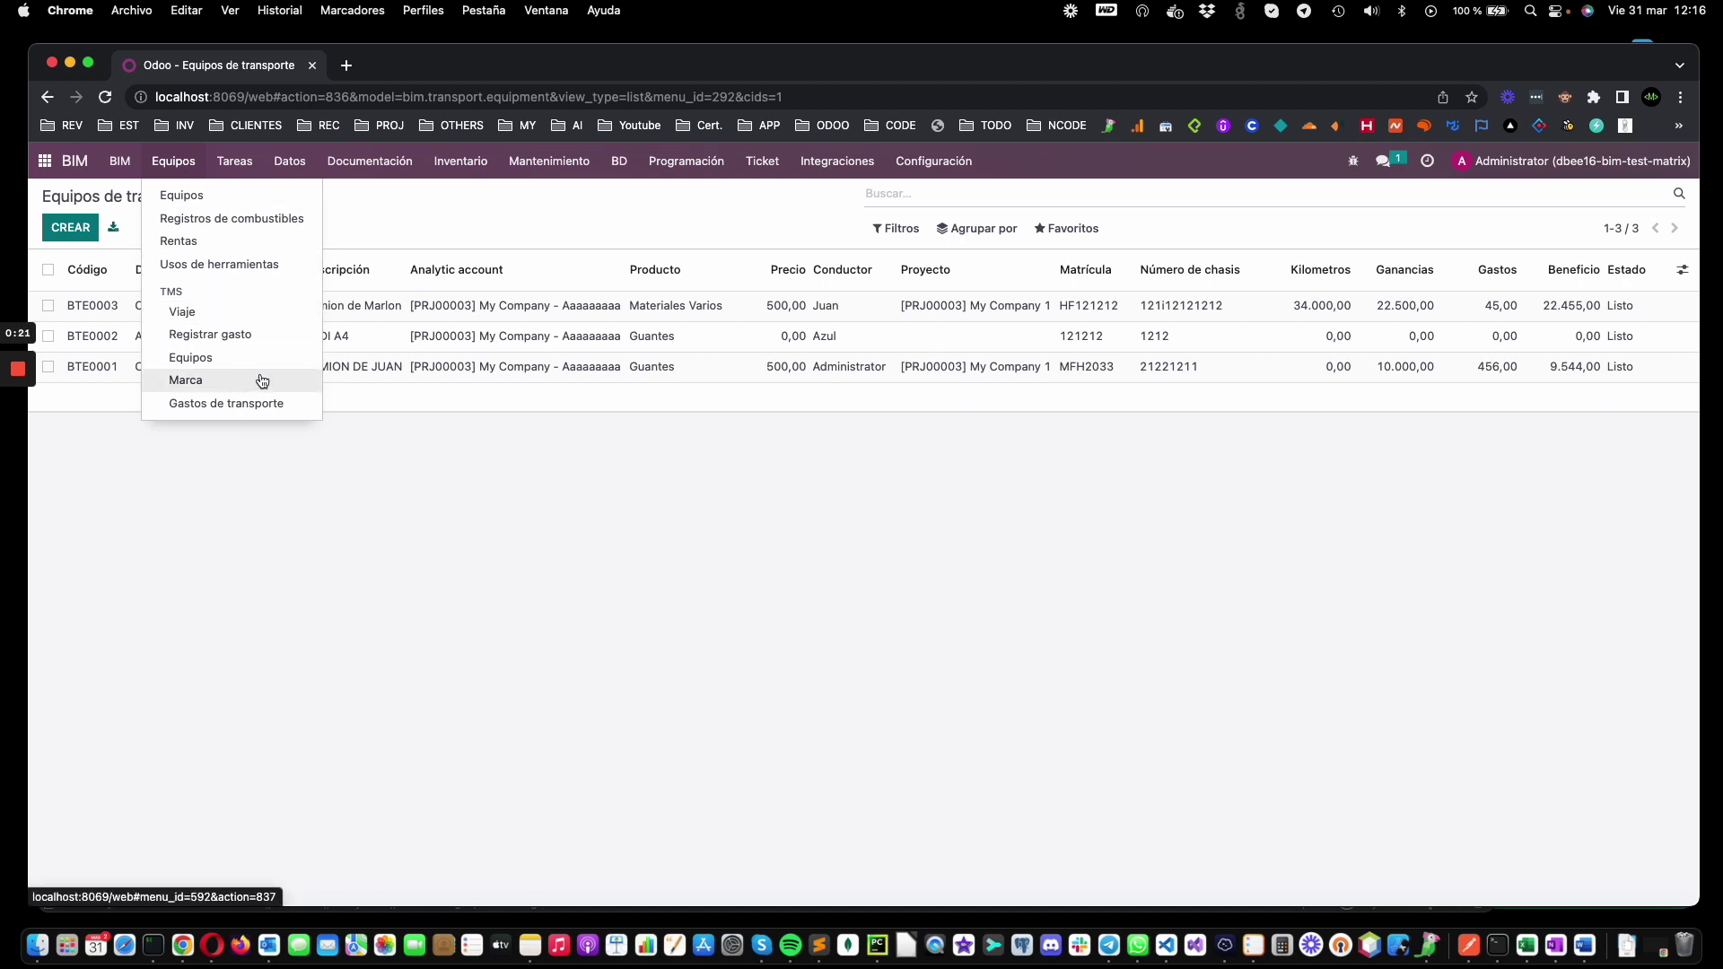
{"action": "left_click", "coordinate": [230, 384]}
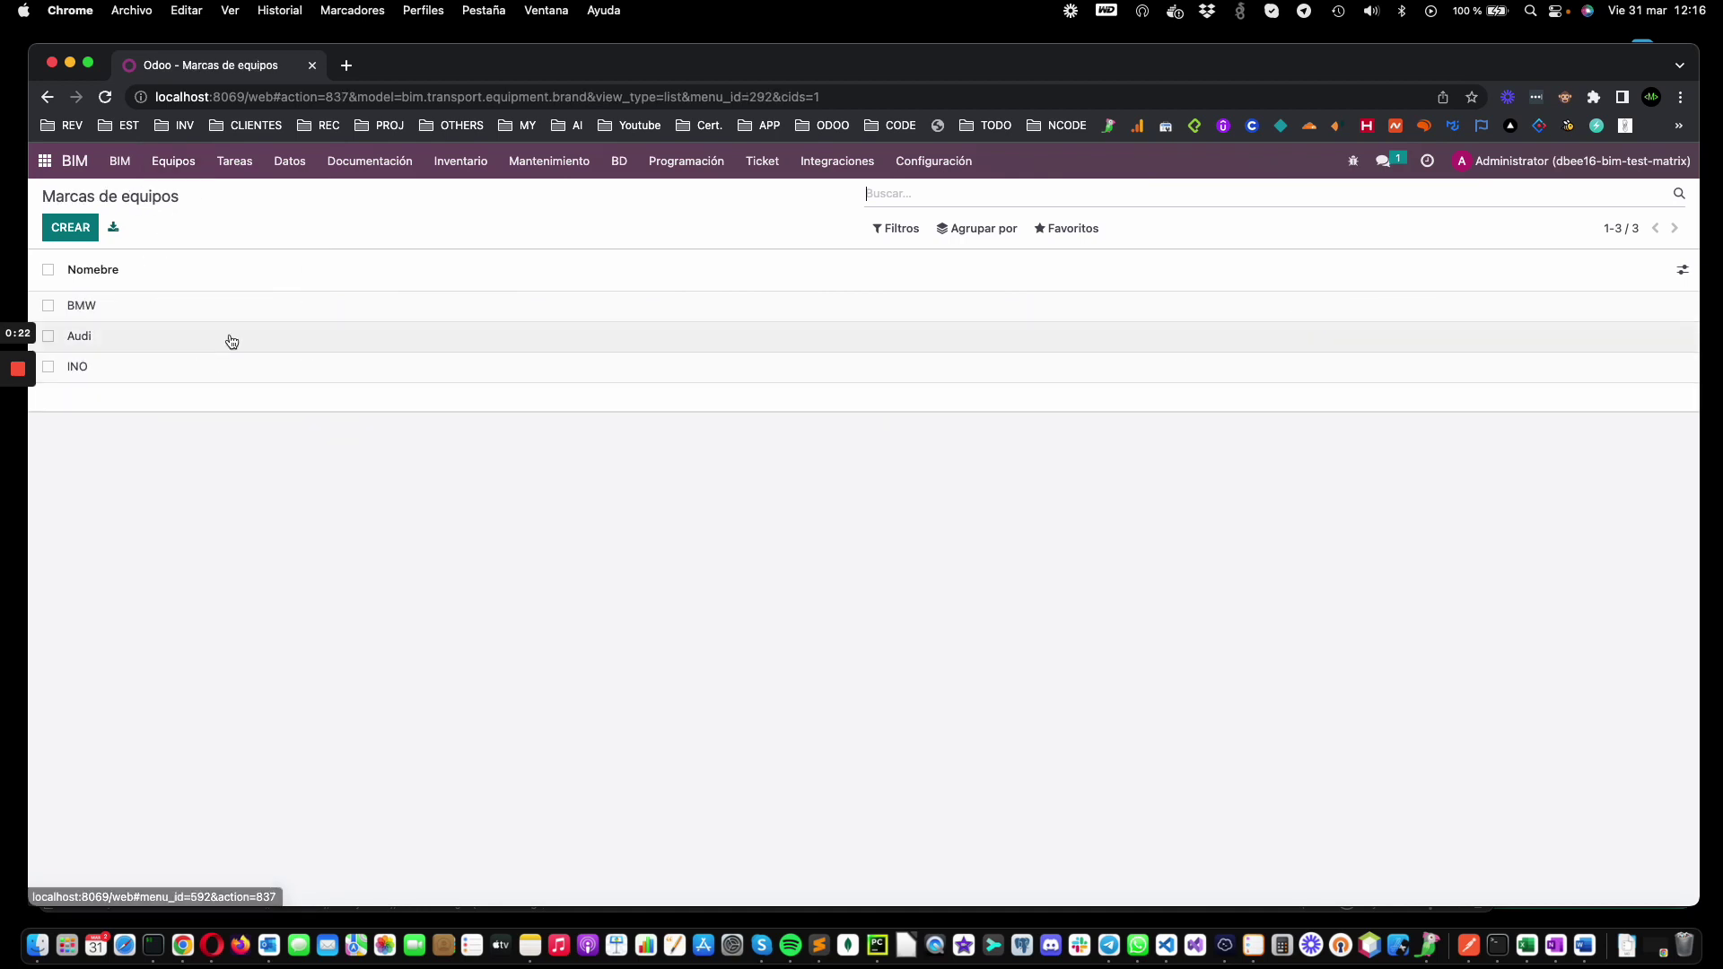
{"action": "left_click", "coordinate": [70, 227]}
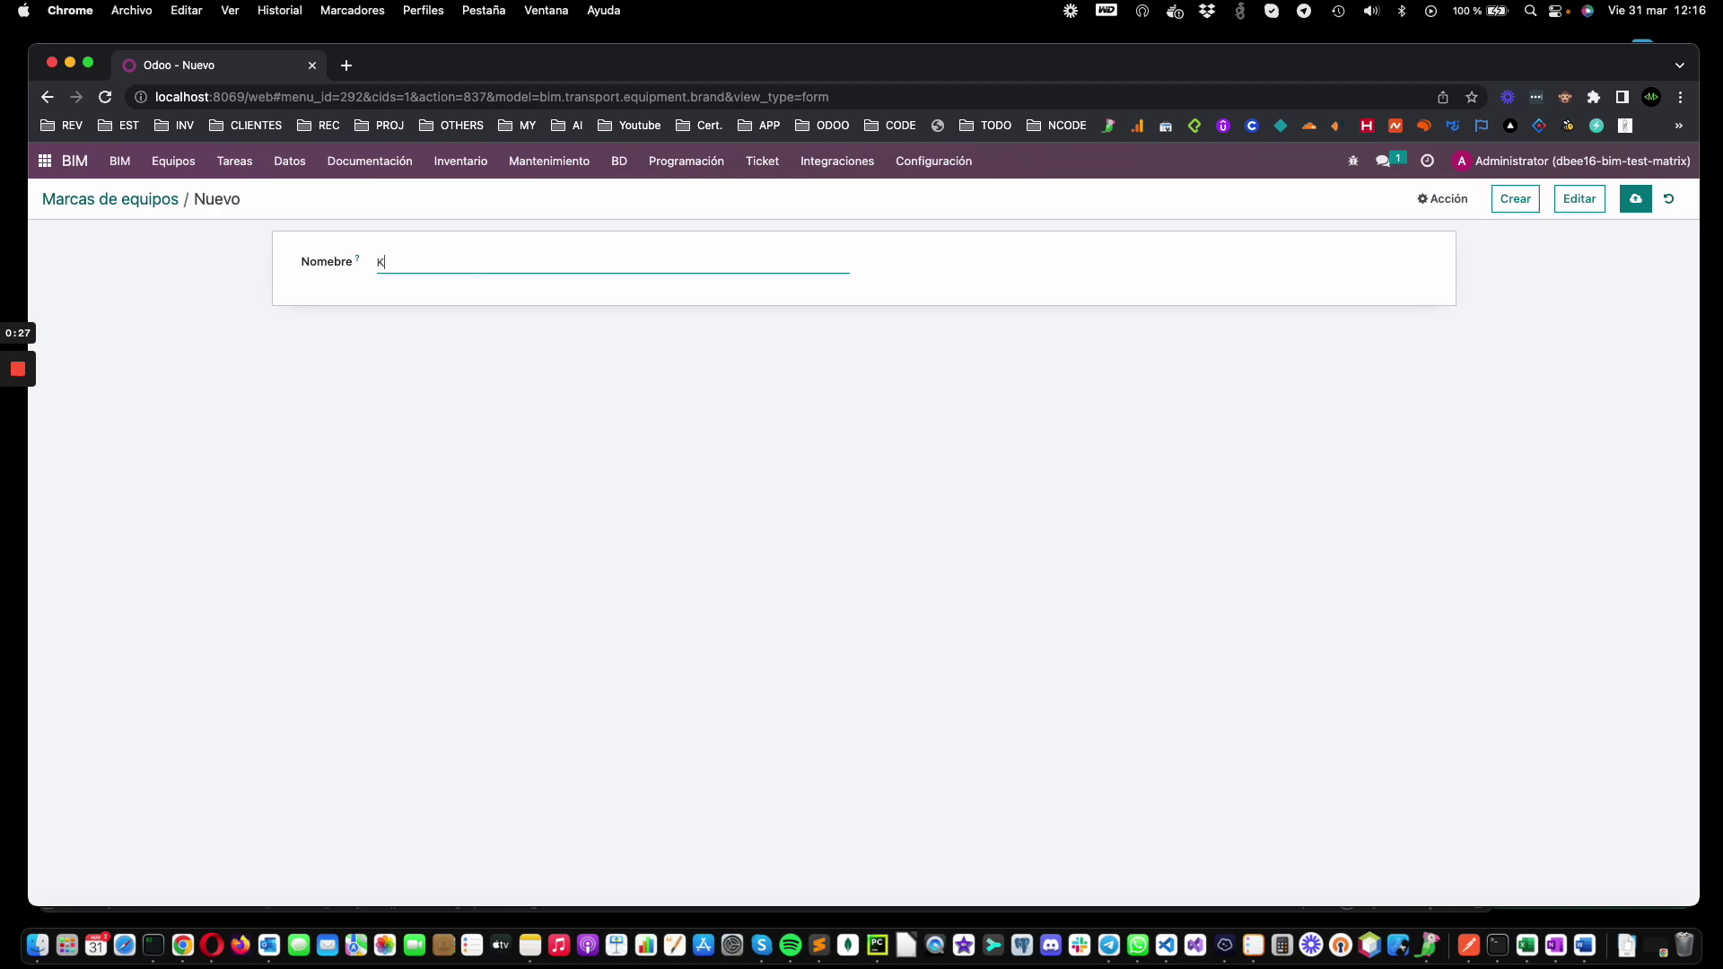
{"action": "type", "text": "KM"}
{"action": "left_click", "coordinate": [1636, 199]}
{"action": "left_click", "coordinate": [148, 203]}
Step: Start a new TMS transport equipment record with a description naming the driver's truck, brand KM and the matching driver
{"action": "left_click", "coordinate": [170, 167]}
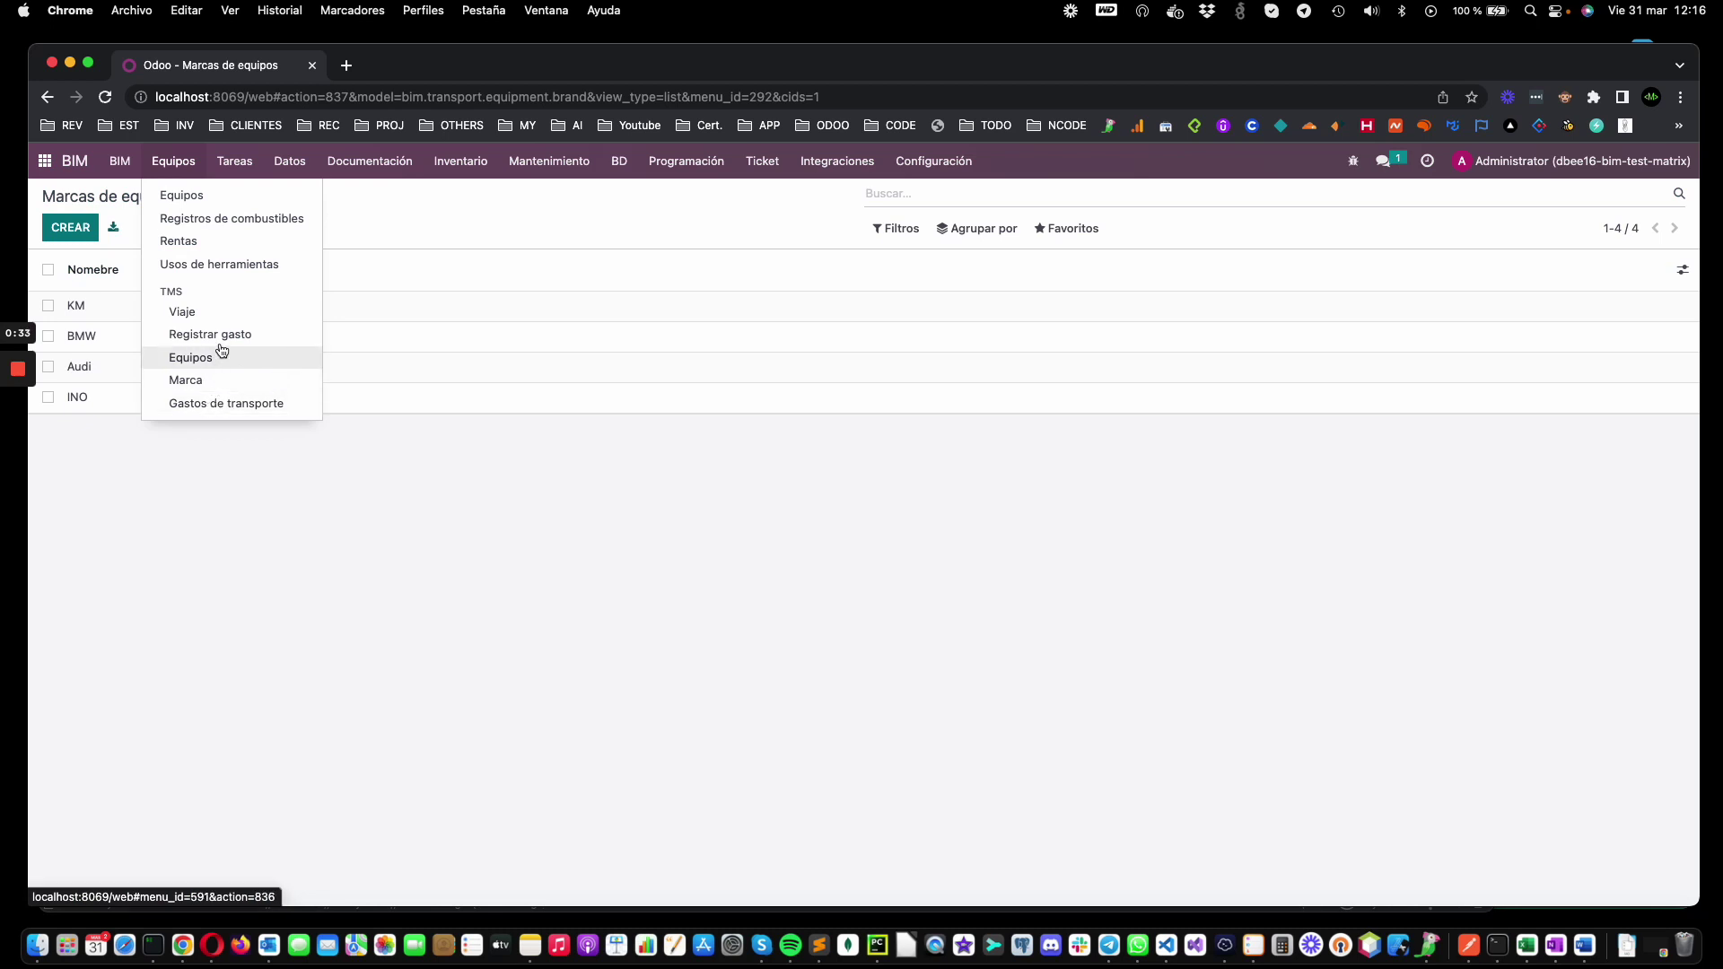
{"action": "left_click", "coordinate": [190, 357]}
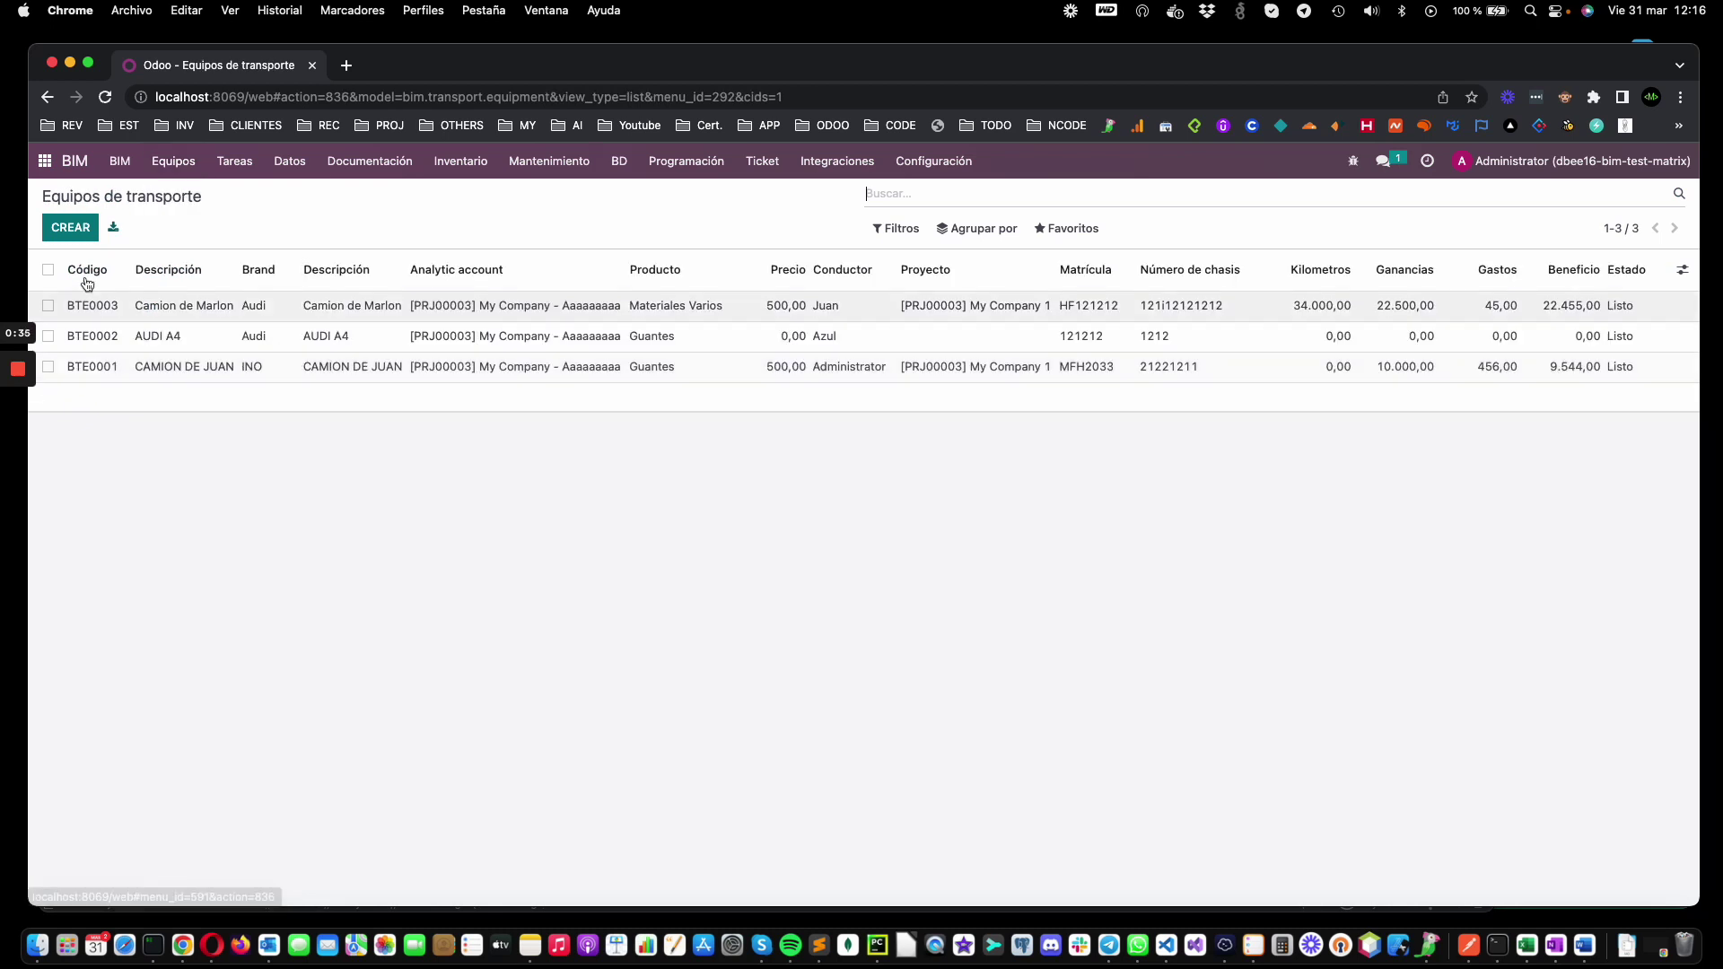
{"action": "left_click", "coordinate": [70, 227]}
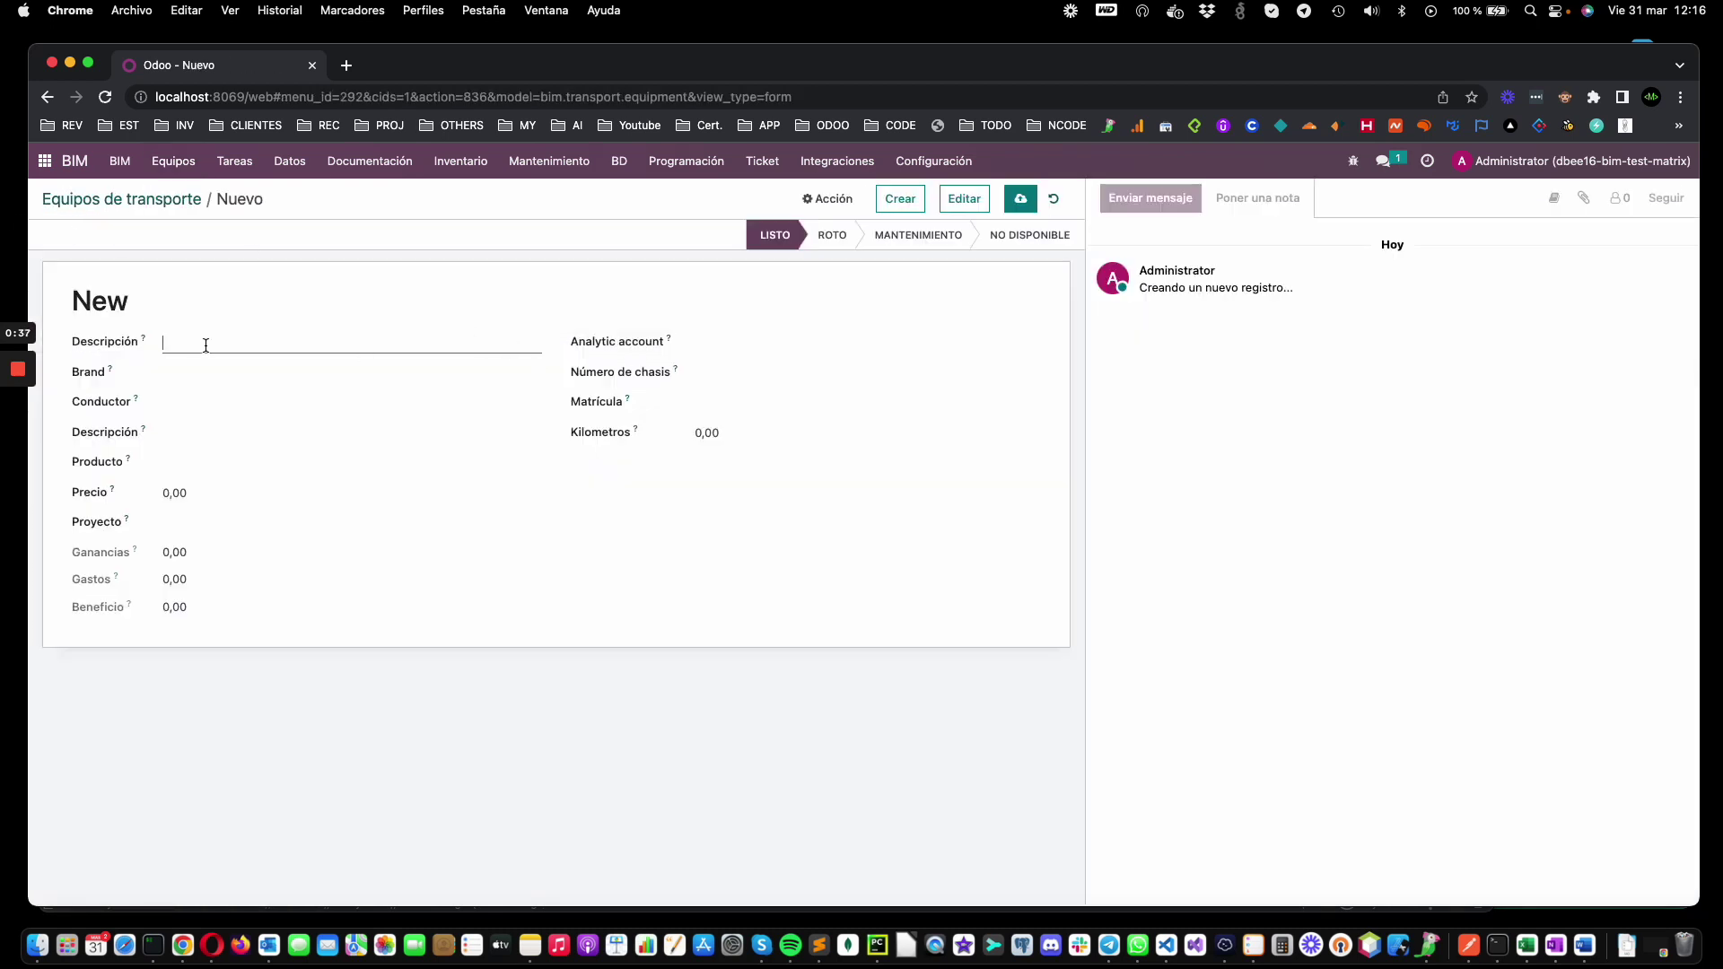
{"action": "type", "text": "Camion de Juan"}
{"action": "left_click", "coordinate": [171, 369]}
{"action": "left_click", "coordinate": [199, 396]}
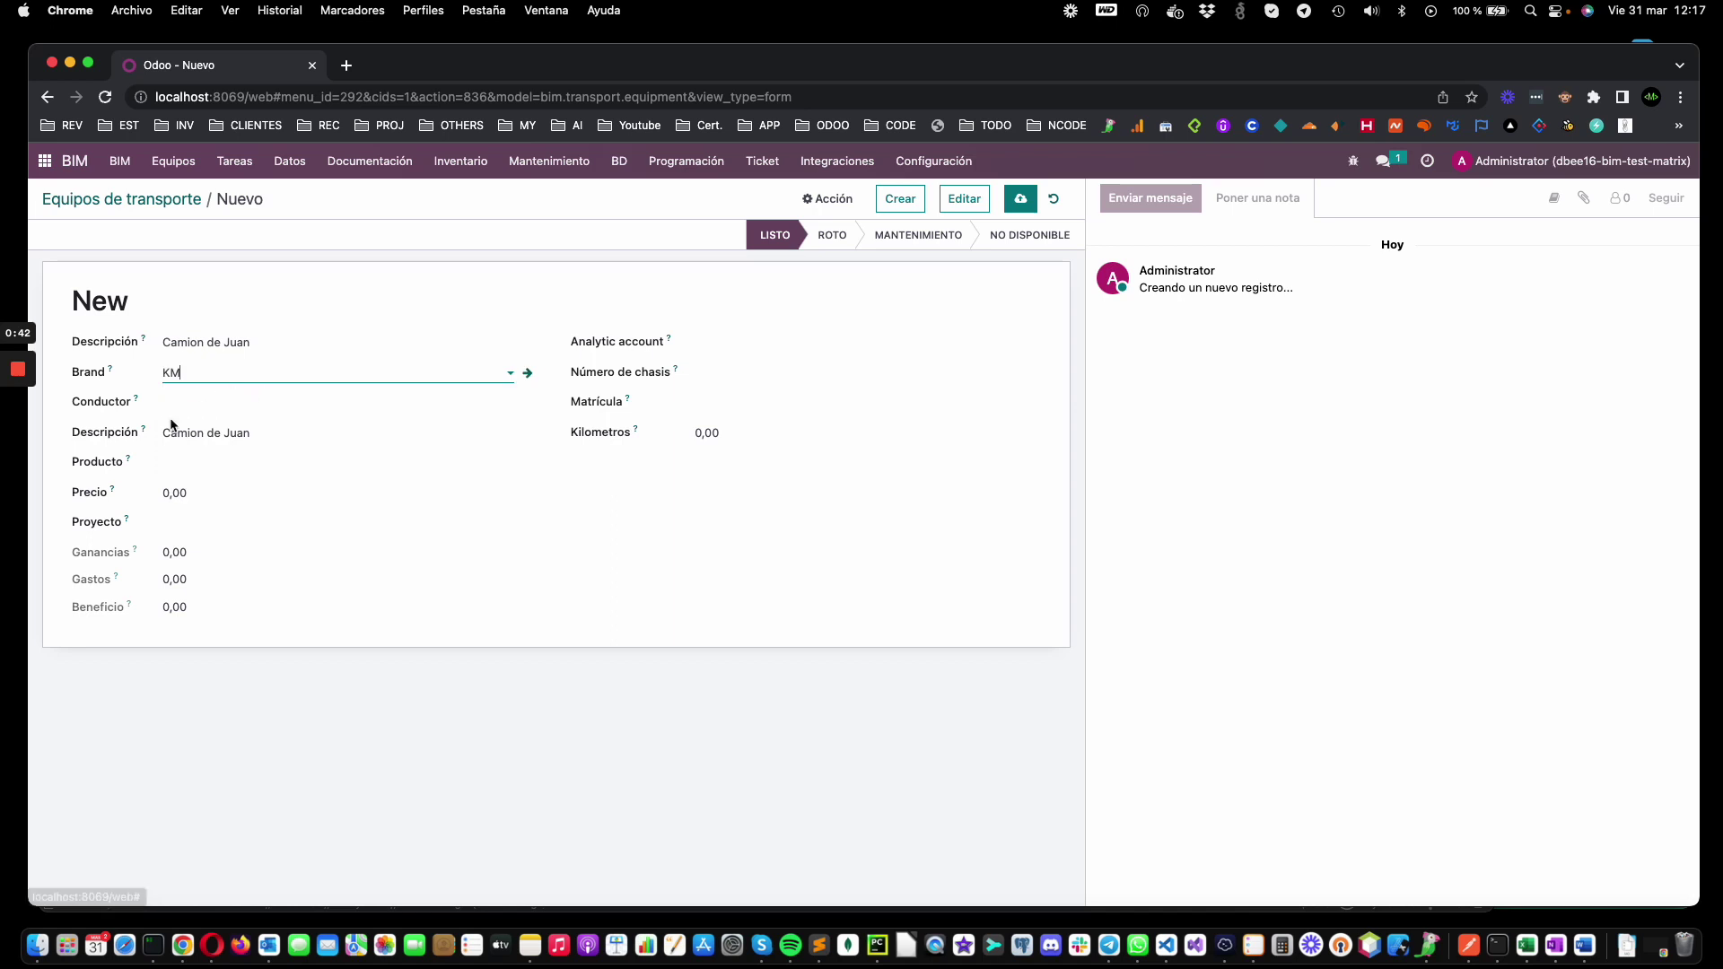
{"action": "left_click", "coordinate": [254, 401]}
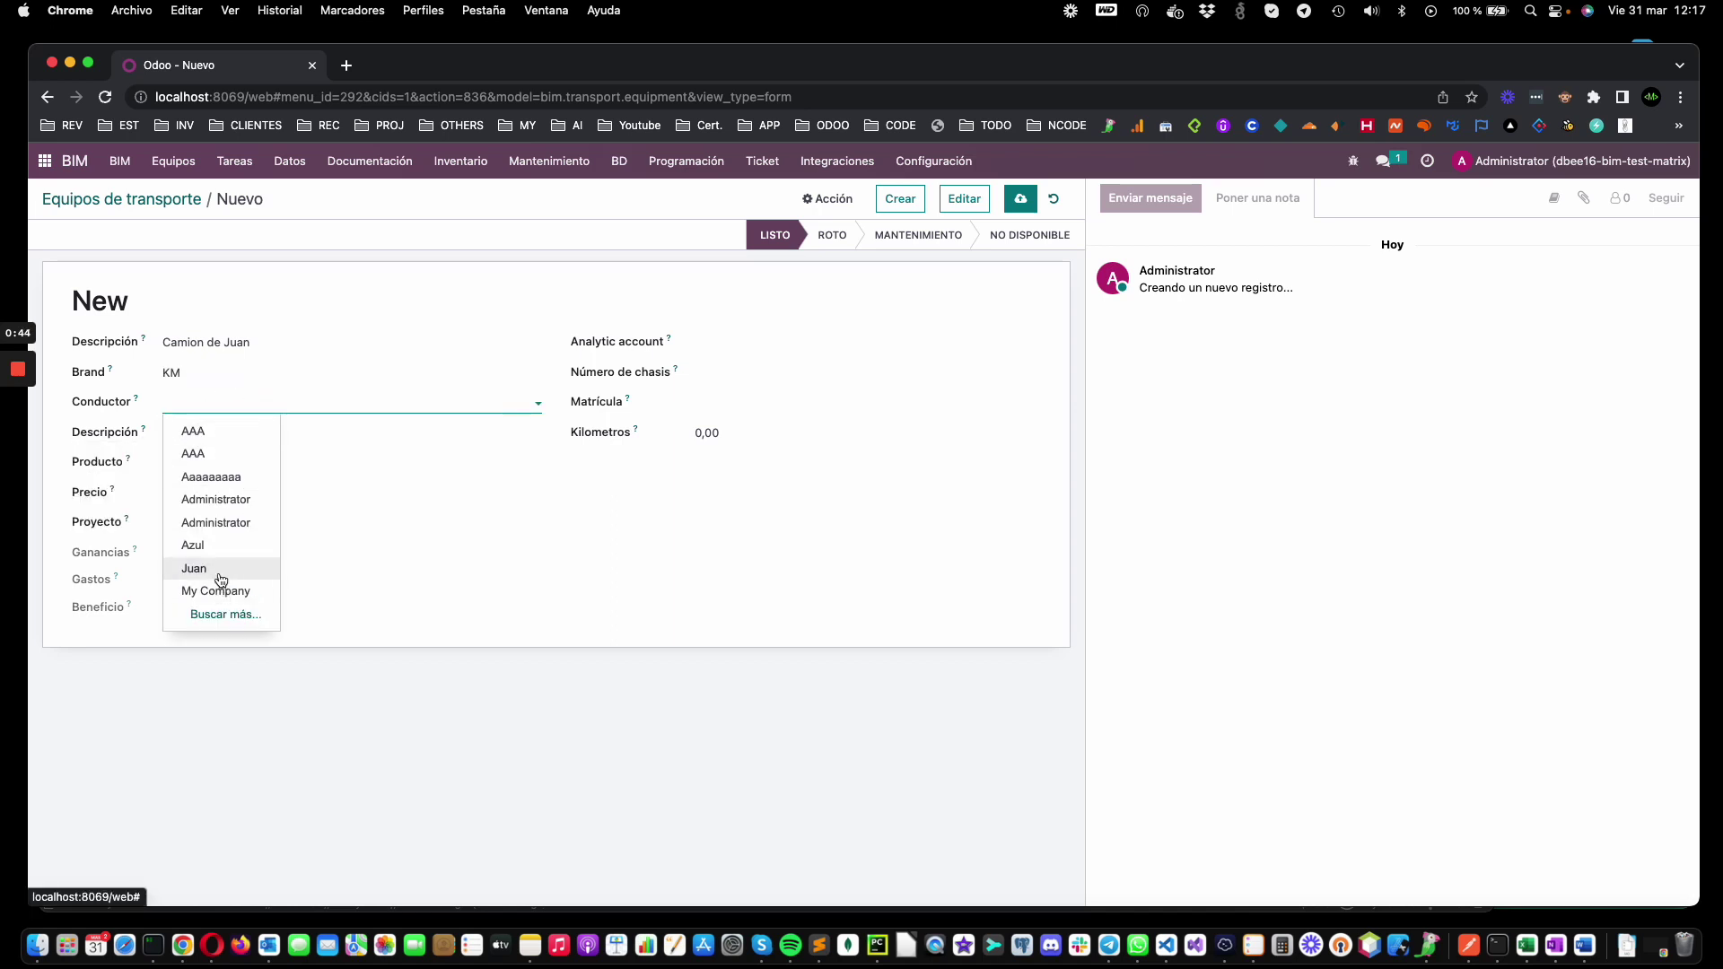
{"action": "left_click", "coordinate": [221, 570]}
{"action": "left_click", "coordinate": [262, 432]}
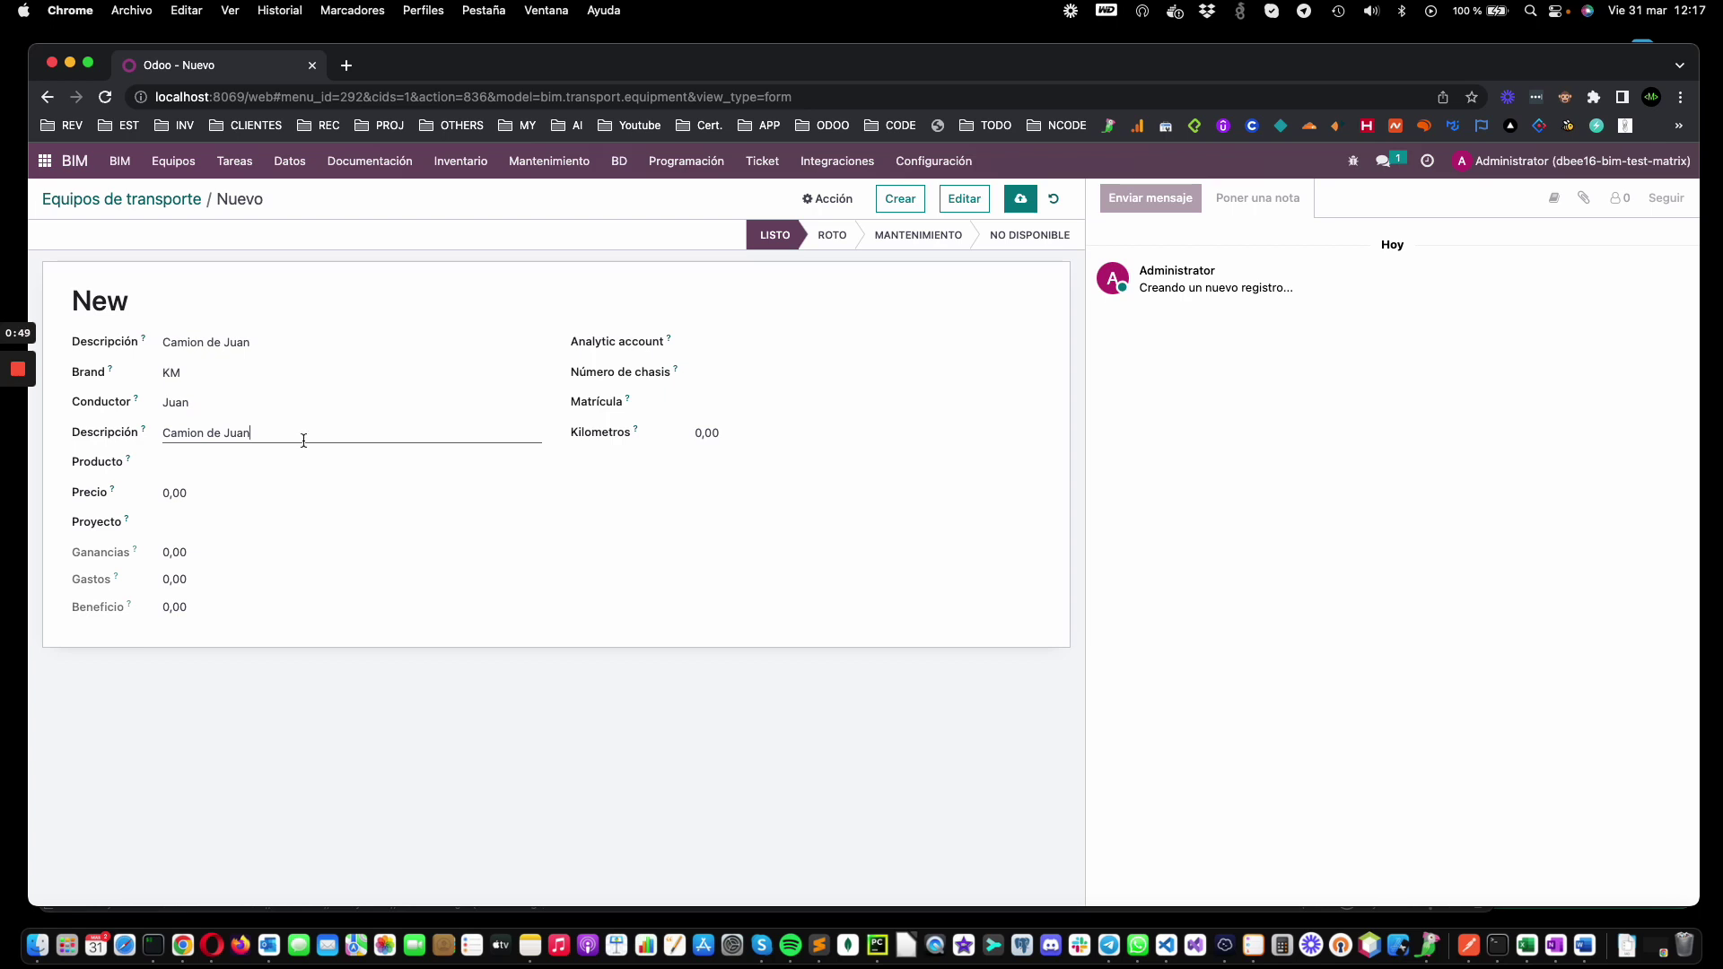
Step: Set the equipment's product to Botas, its price to 500 and its project to [PRJ00002] My Company 2
{"action": "left_click", "coordinate": [221, 464]}
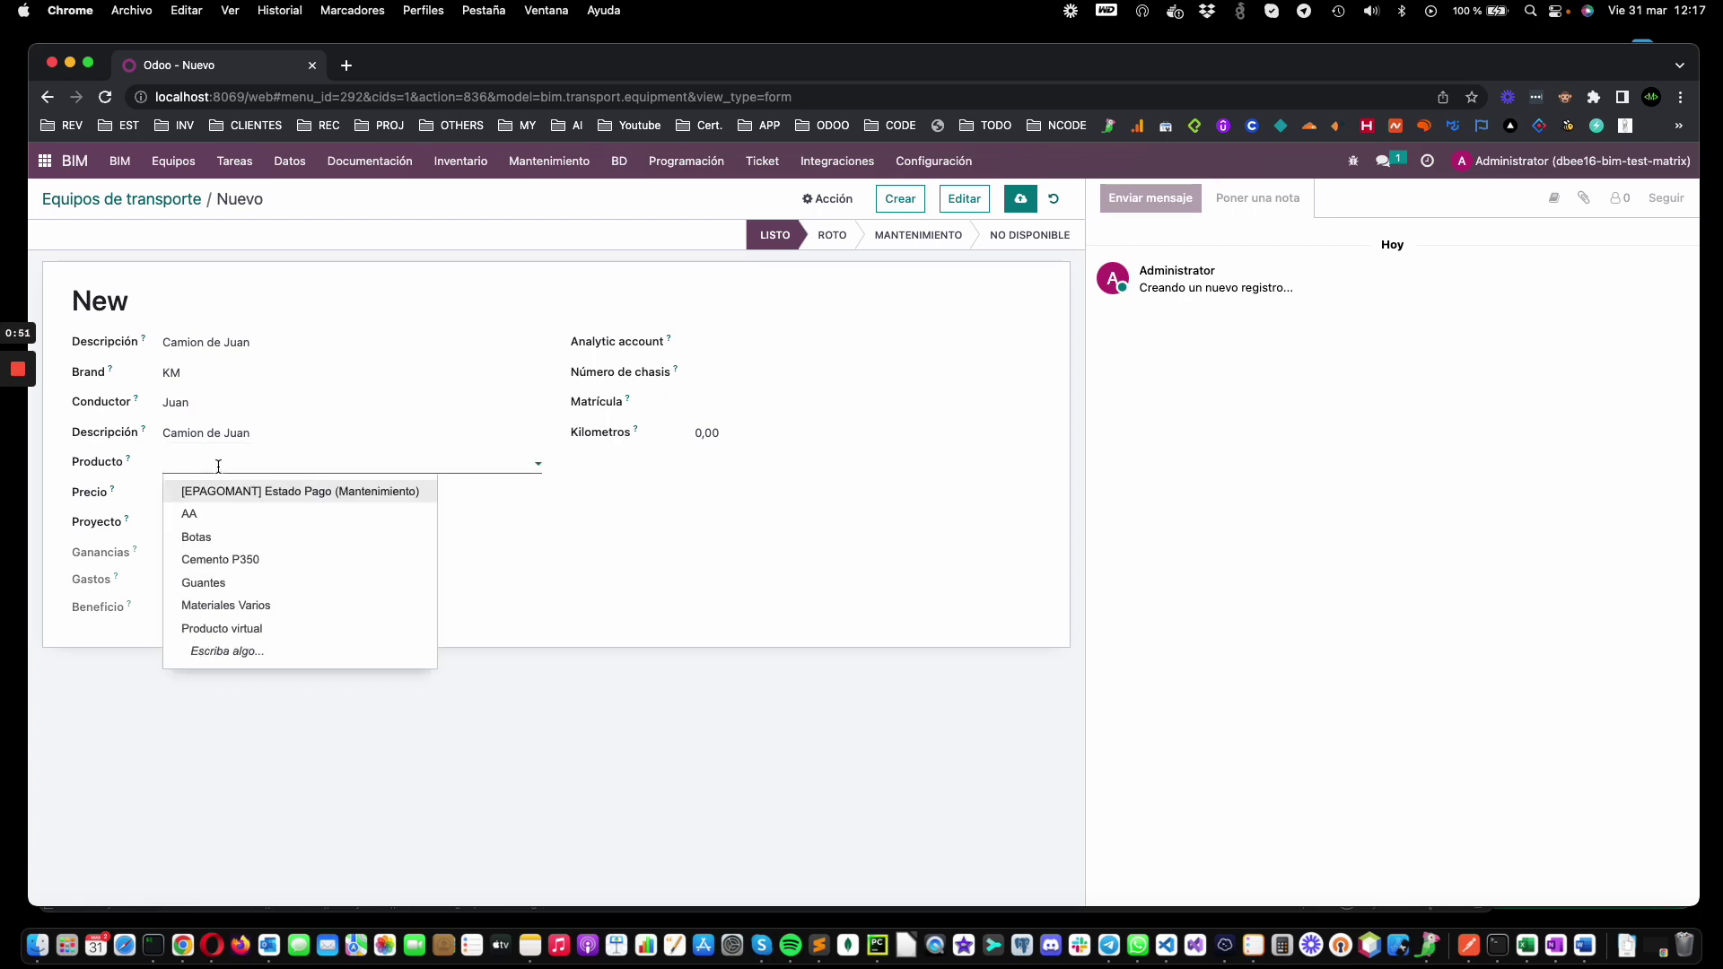
{"action": "left_click", "coordinate": [232, 536]}
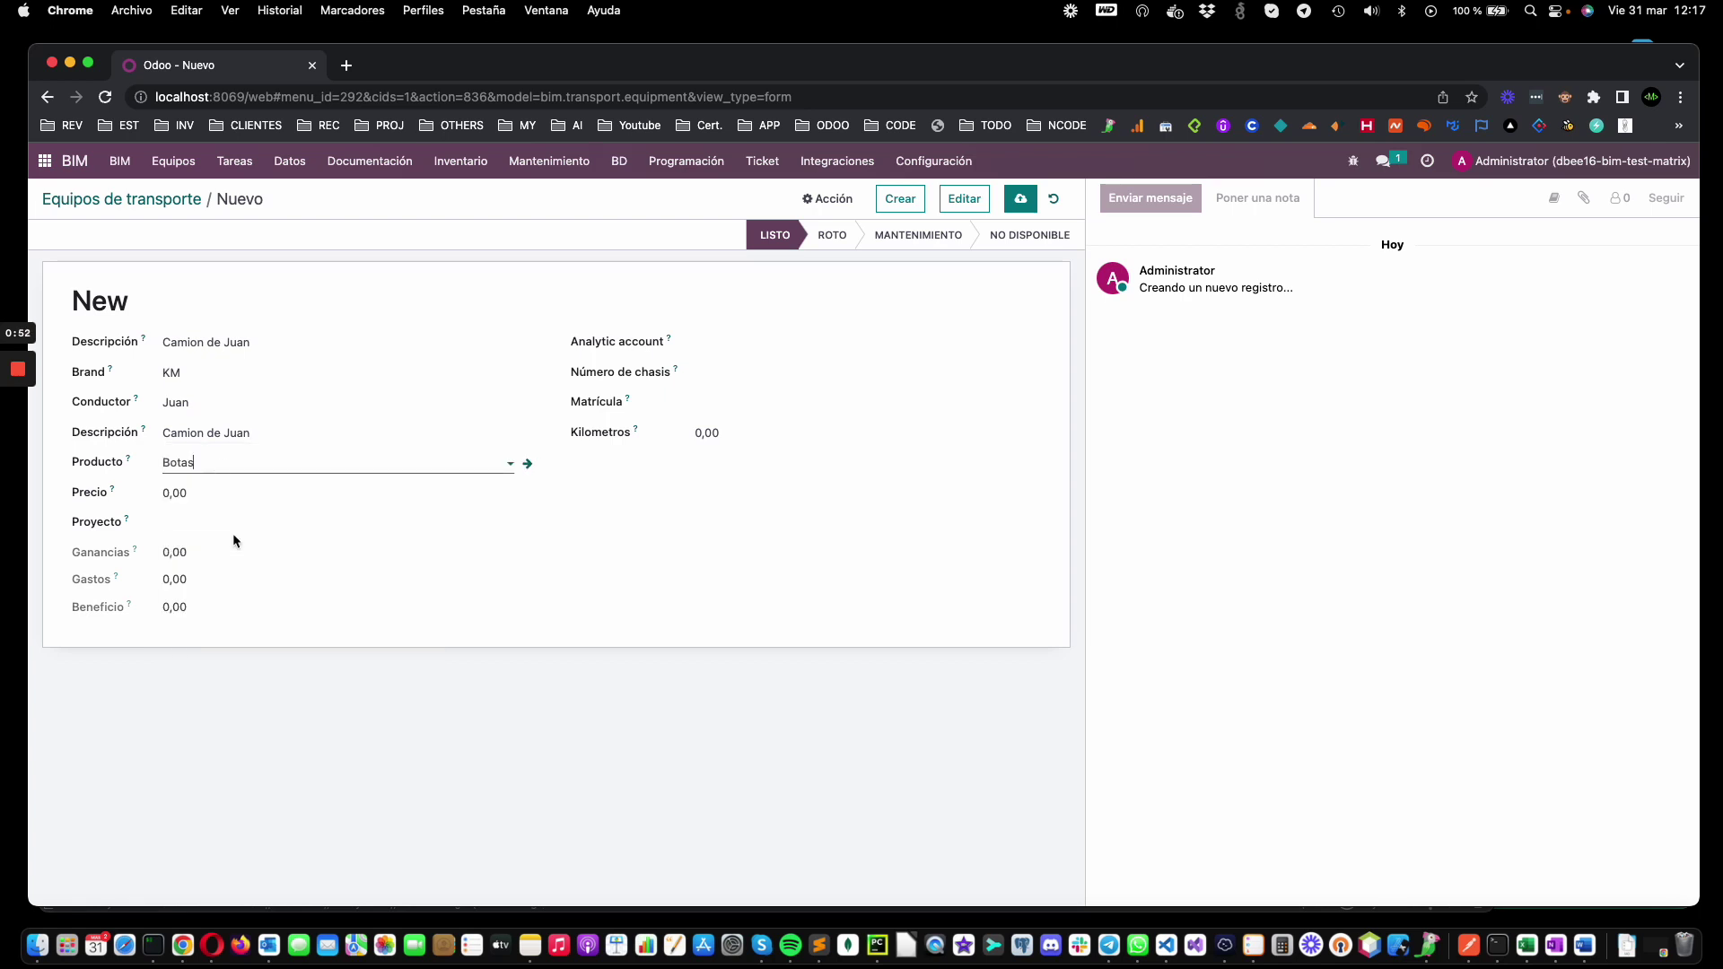
{"action": "left_click", "coordinate": [212, 493]}
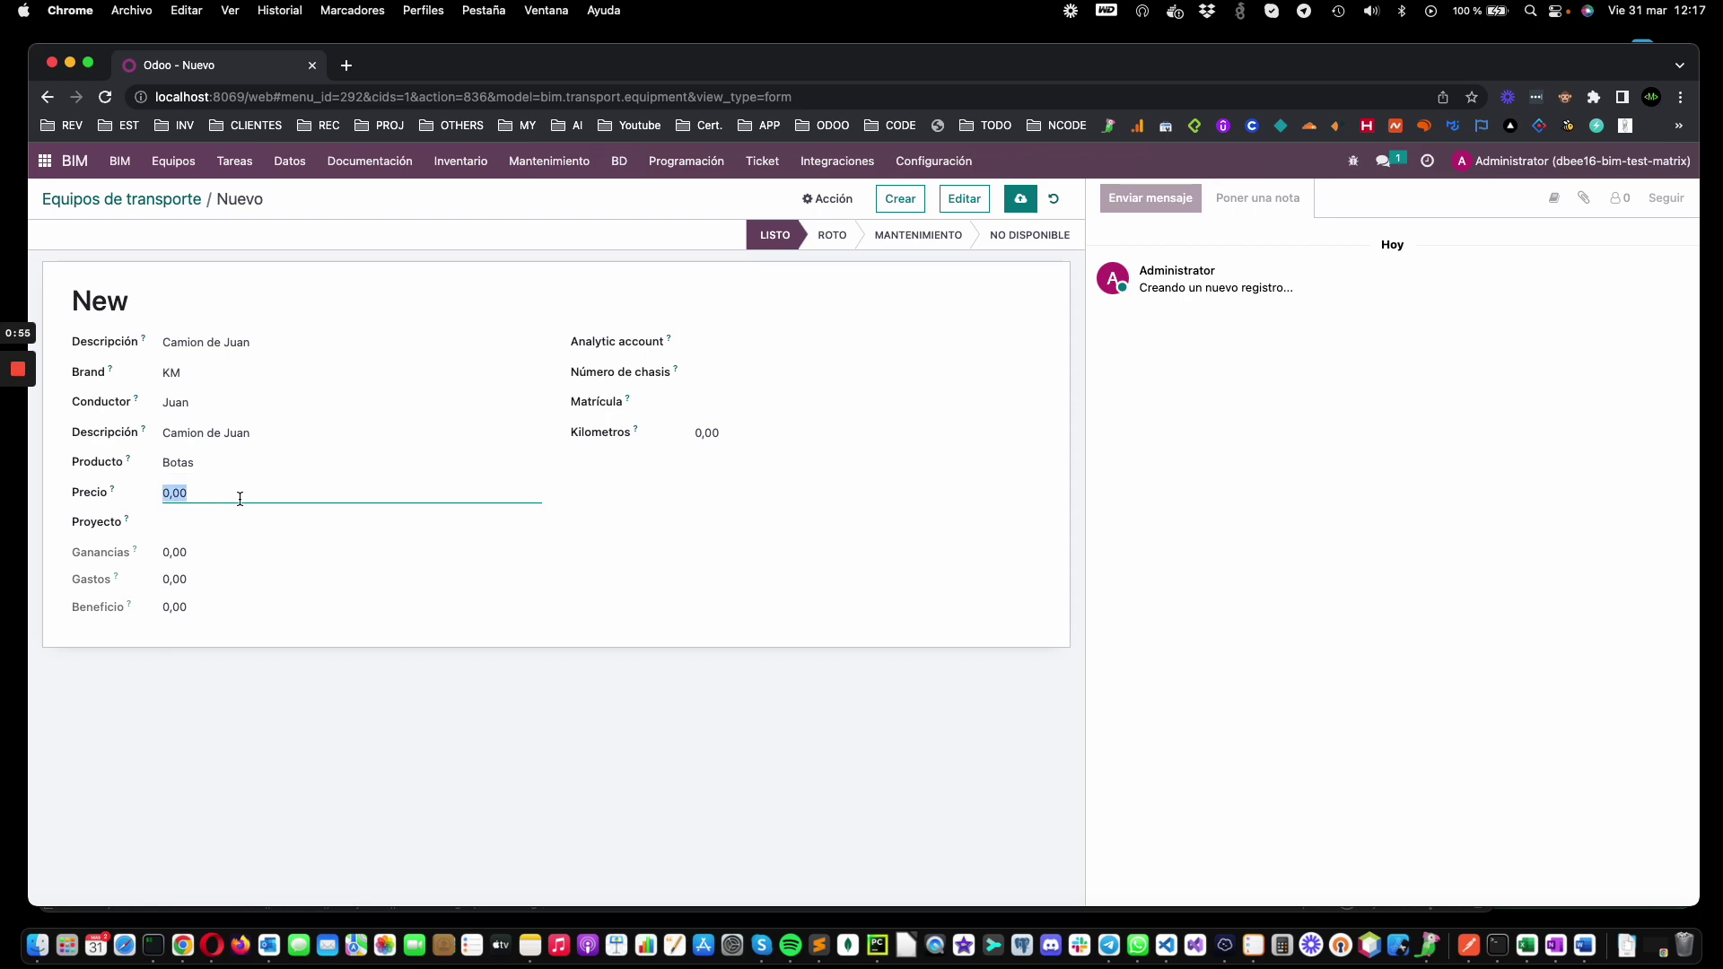
{"action": "type", "text": "500"}
{"action": "key", "text": "Tab"}
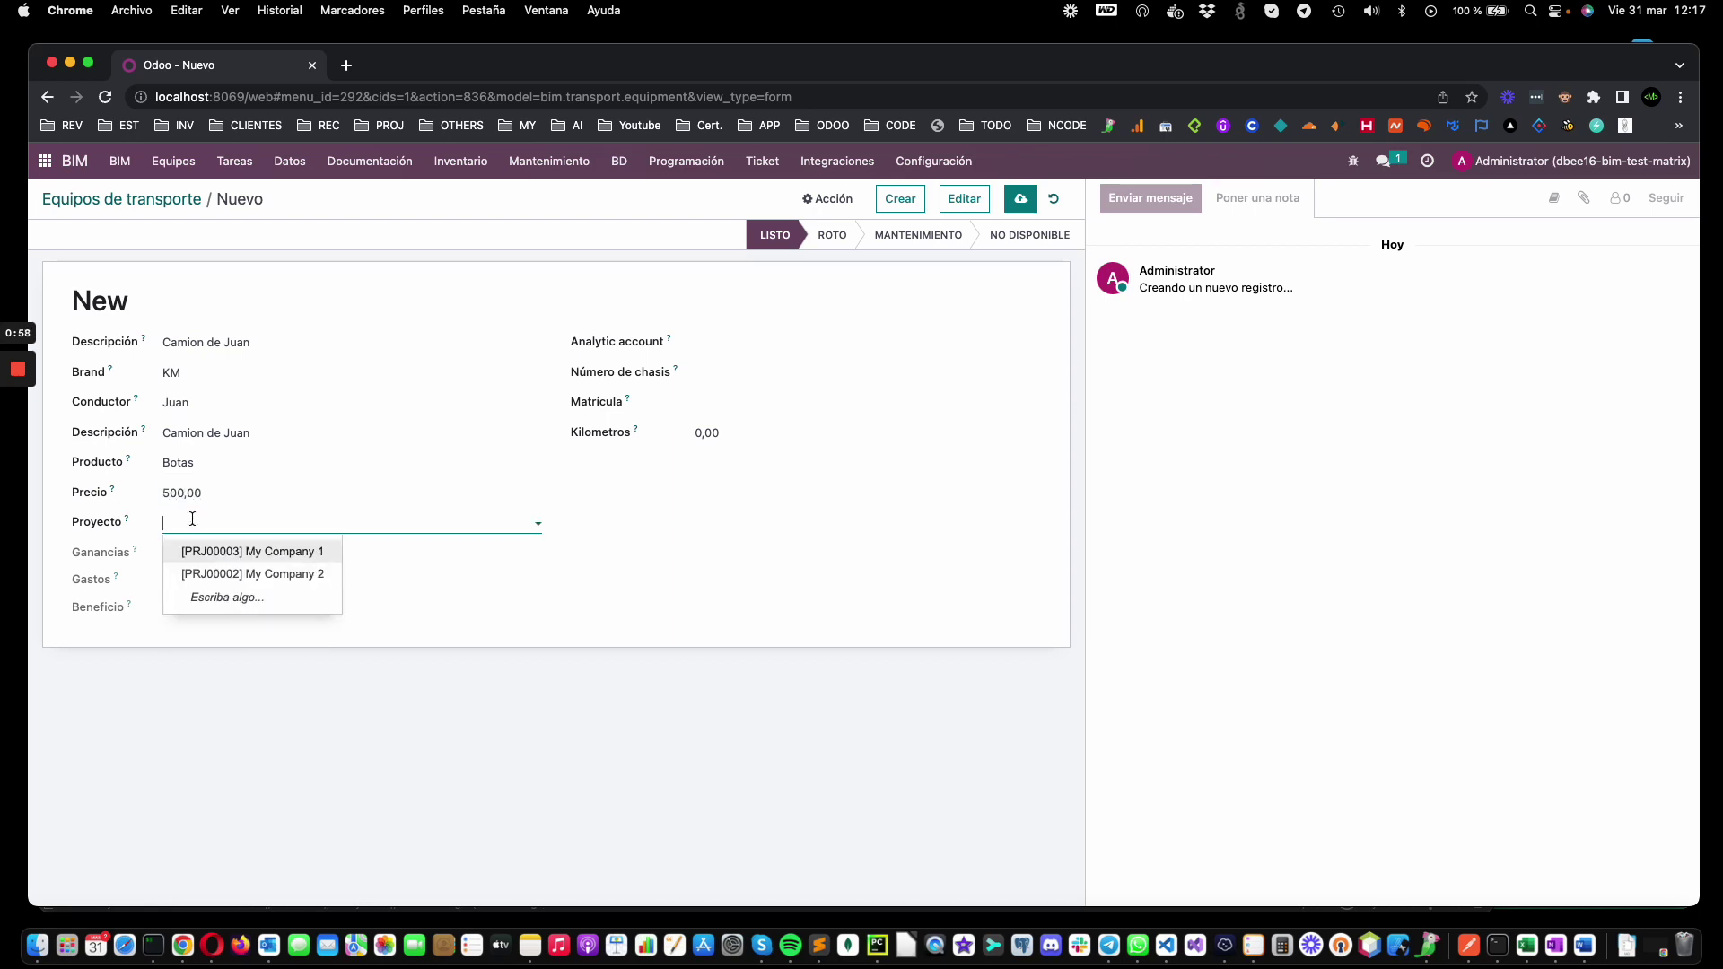
{"action": "left_click", "coordinate": [251, 575]}
Step: Assign the analytic account [PRJ00003] My Company - Aaaaaaaaa and enter chassis number 12121 for the equipment
{"action": "left_click", "coordinate": [772, 344]}
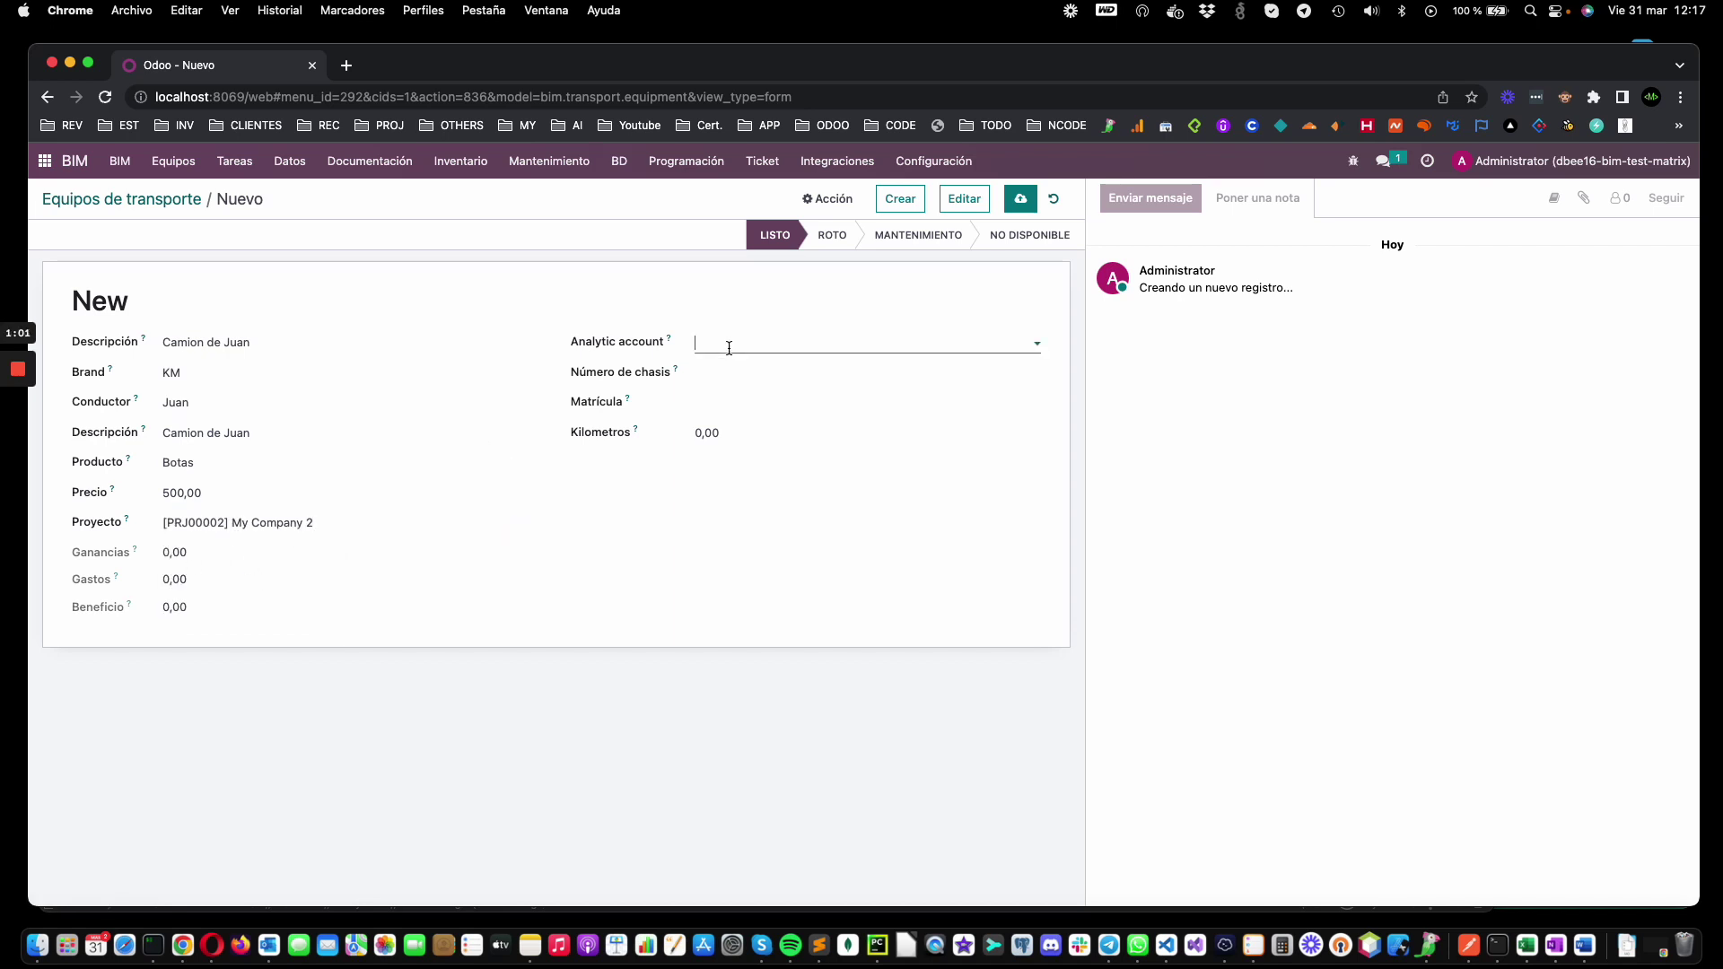
{"action": "left_click", "coordinate": [794, 369]}
{"action": "left_click", "coordinate": [739, 375]}
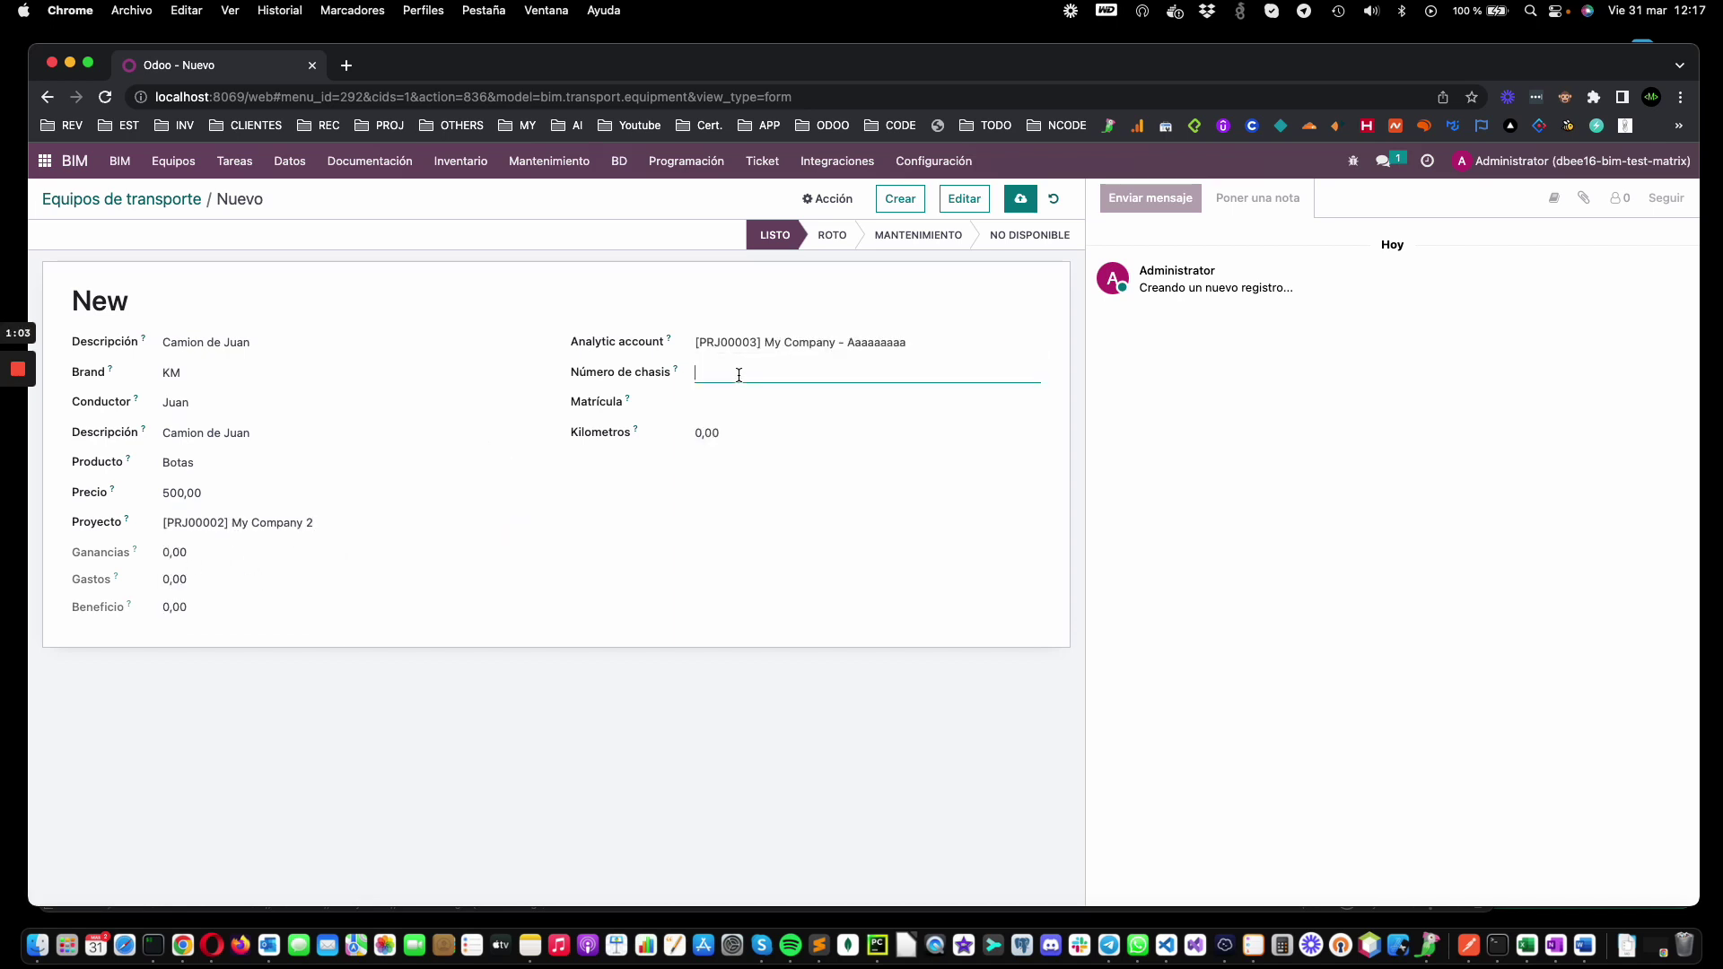
{"action": "type", "text": "12121"}
{"action": "left_click", "coordinate": [730, 404]}
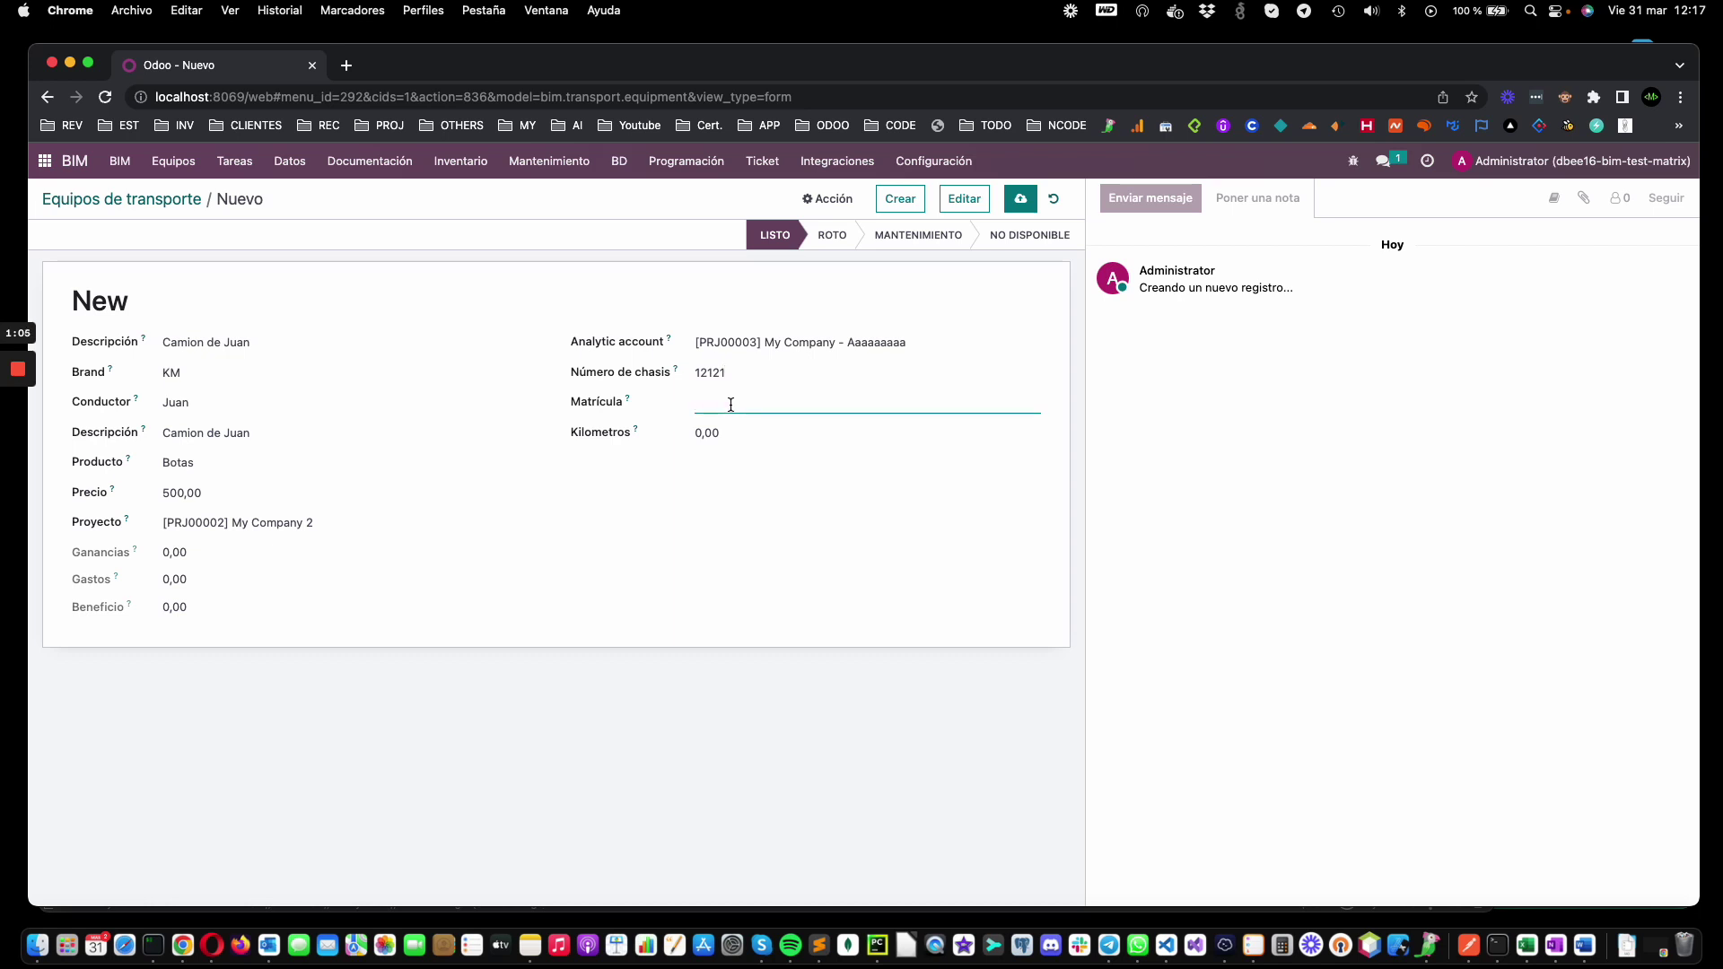
{"action": "type", "text": "MH12121"}
{"action": "left_click", "coordinate": [792, 435]}
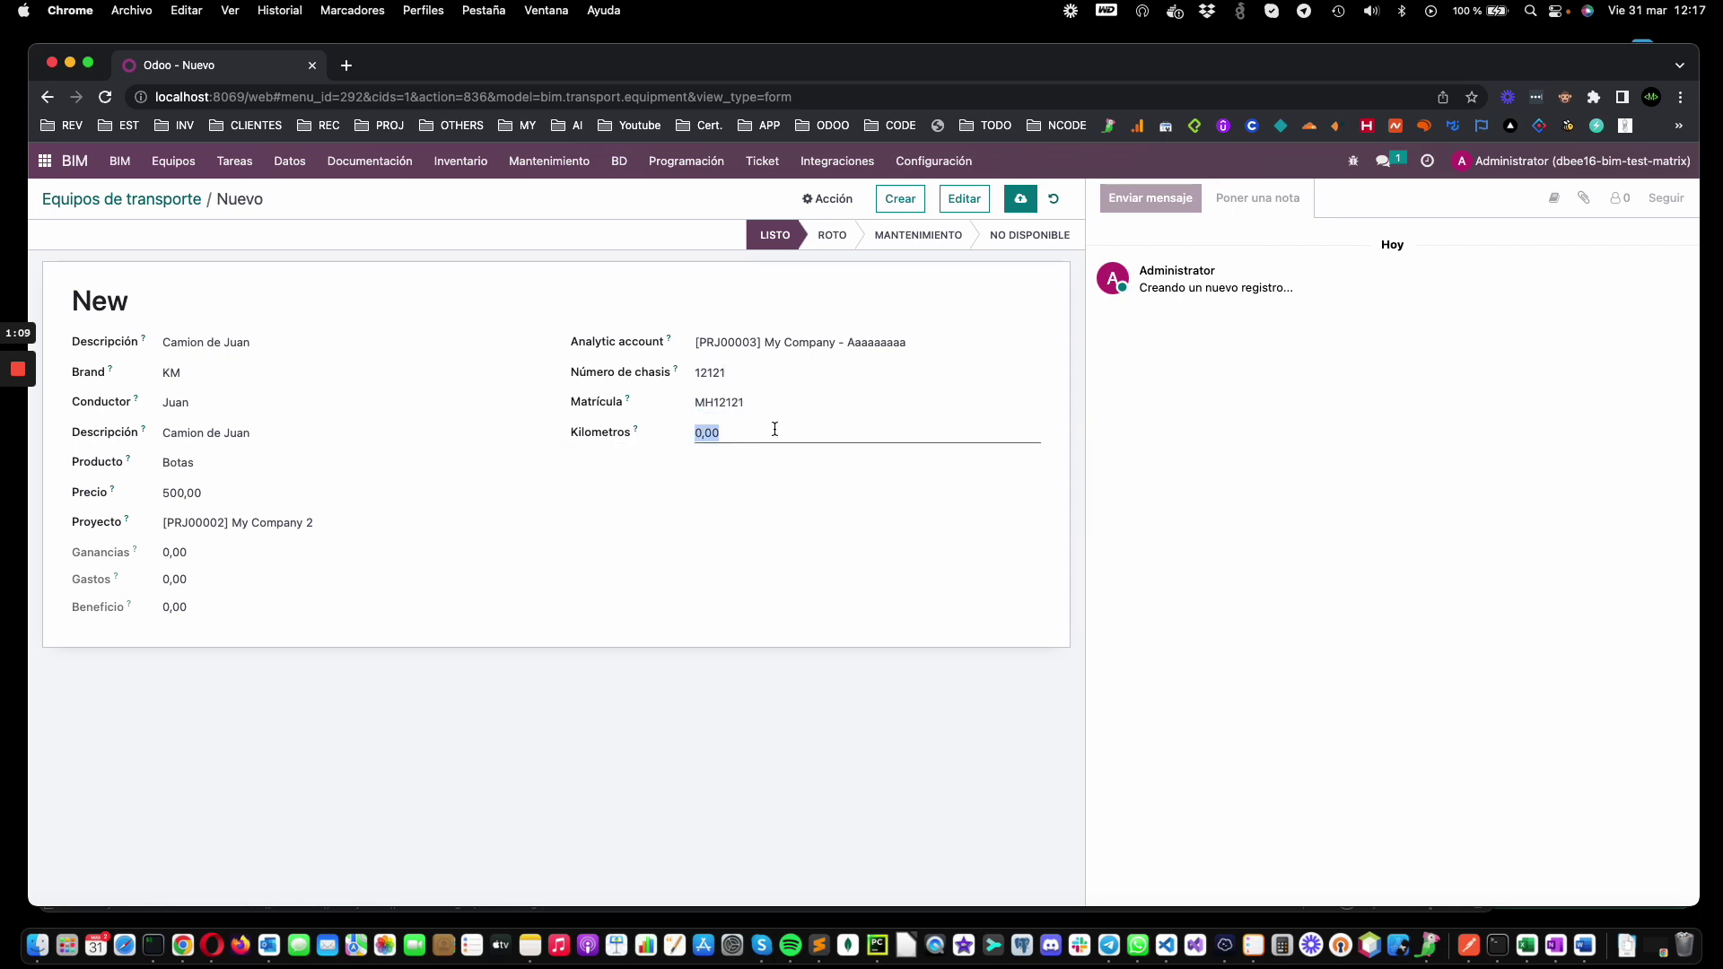
{"action": "type", "text": "5."}
{"action": "type", "text": "000"}
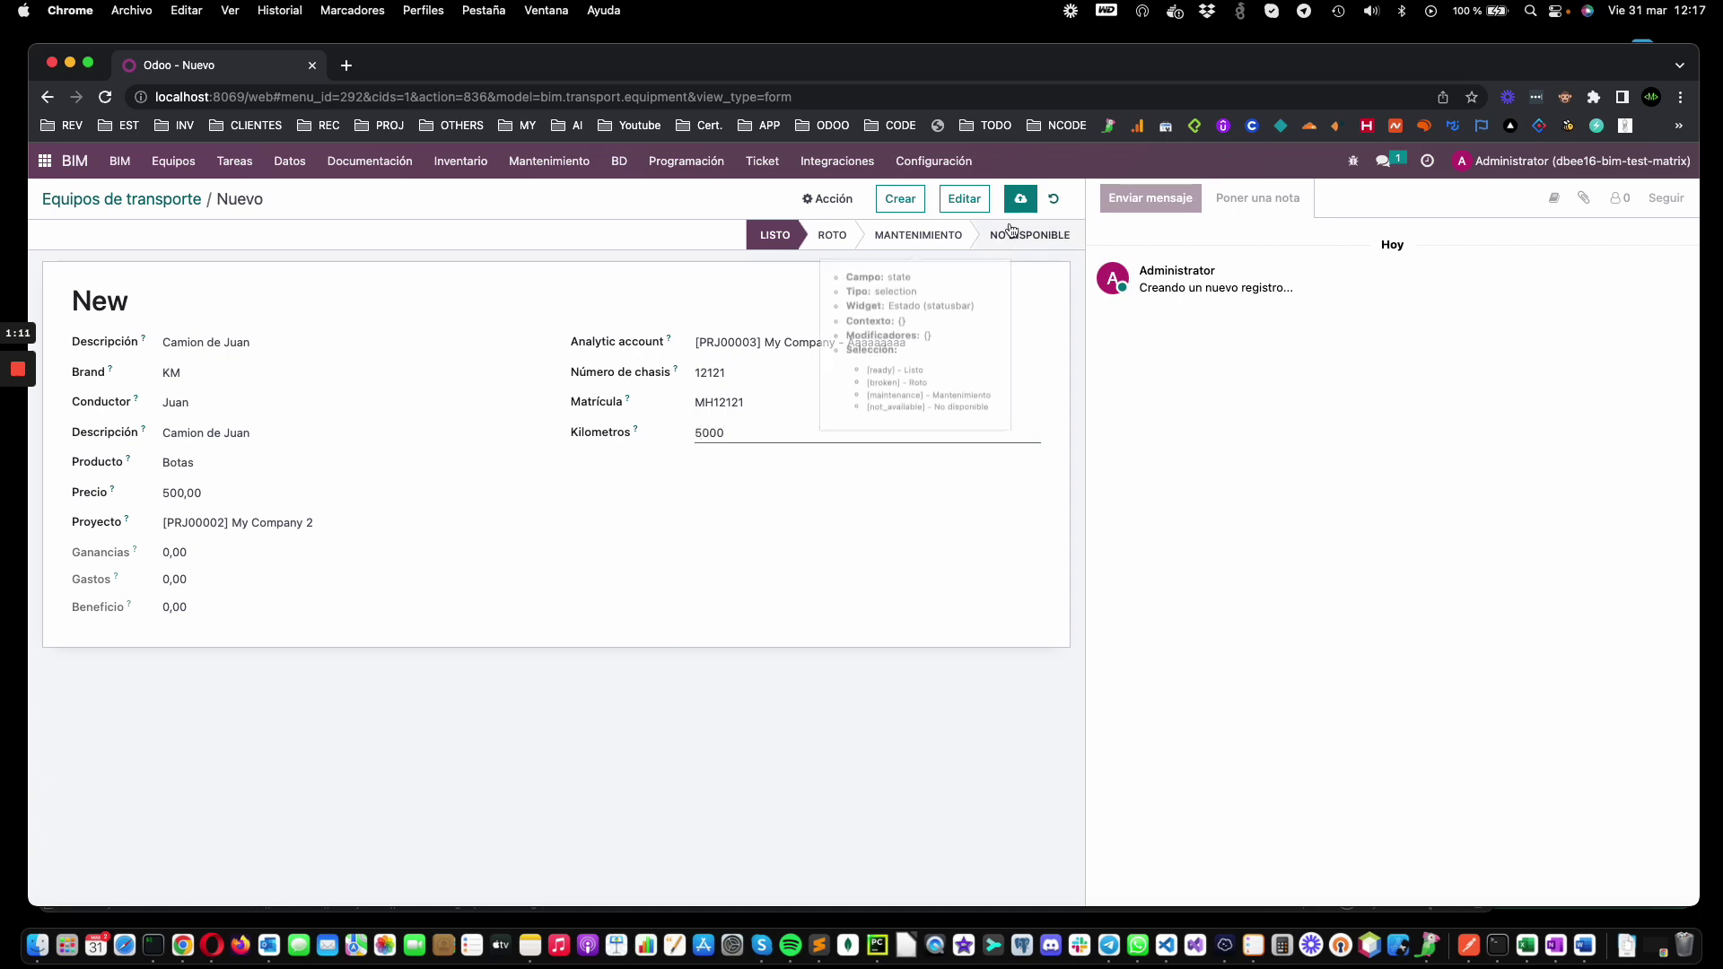
{"action": "left_click", "coordinate": [1020, 198]}
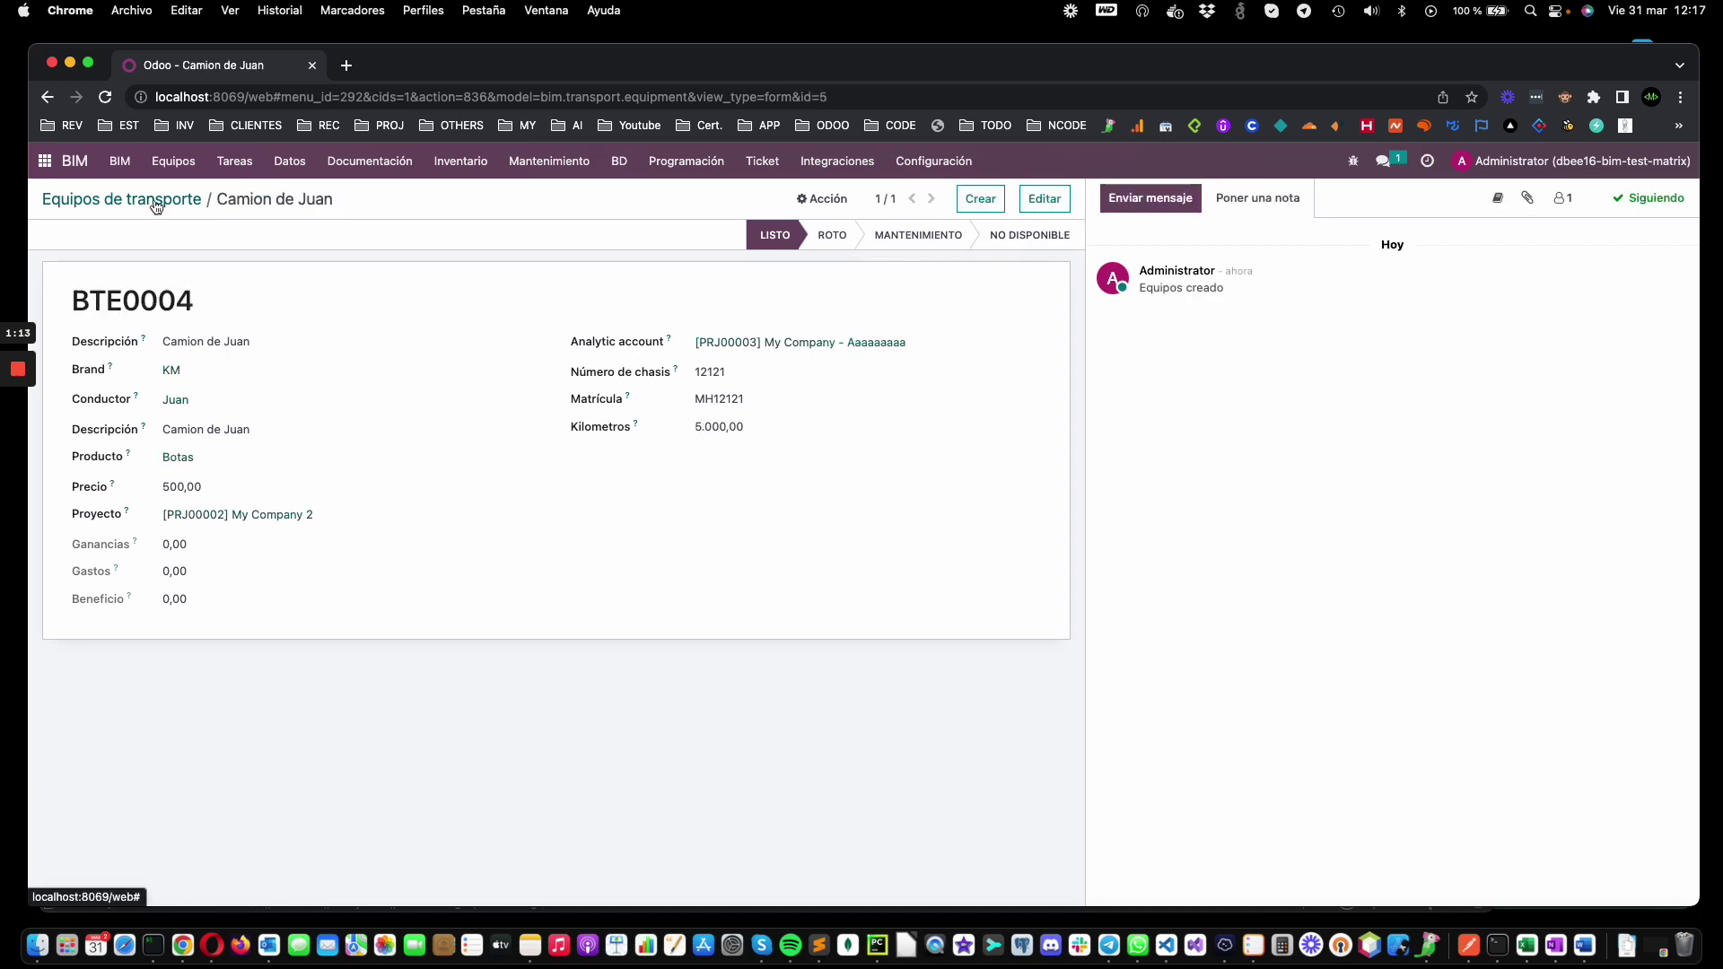
Step: Cycle the equipment's status through Roto, Mantenimiento and No disponible back to Listo, and return to the equipment list
{"action": "left_click", "coordinate": [831, 234]}
{"action": "left_click", "coordinate": [918, 234]}
{"action": "left_click", "coordinate": [1029, 235]}
{"action": "left_click", "coordinate": [773, 235]}
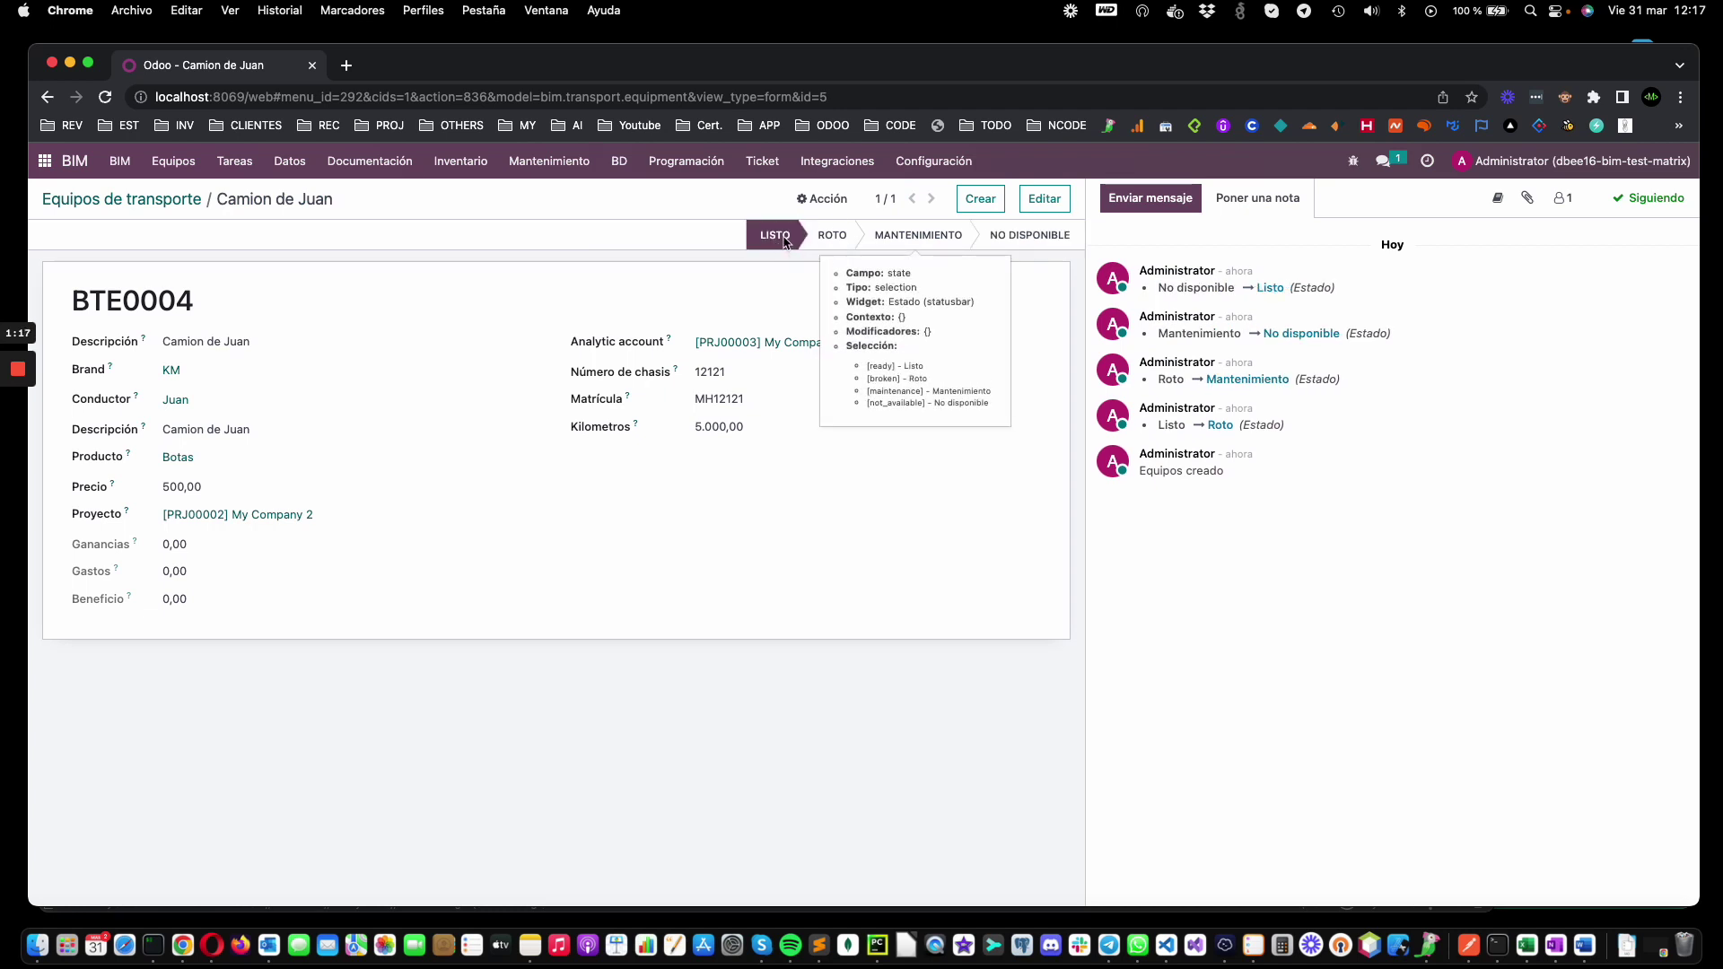
{"action": "left_click", "coordinate": [161, 213]}
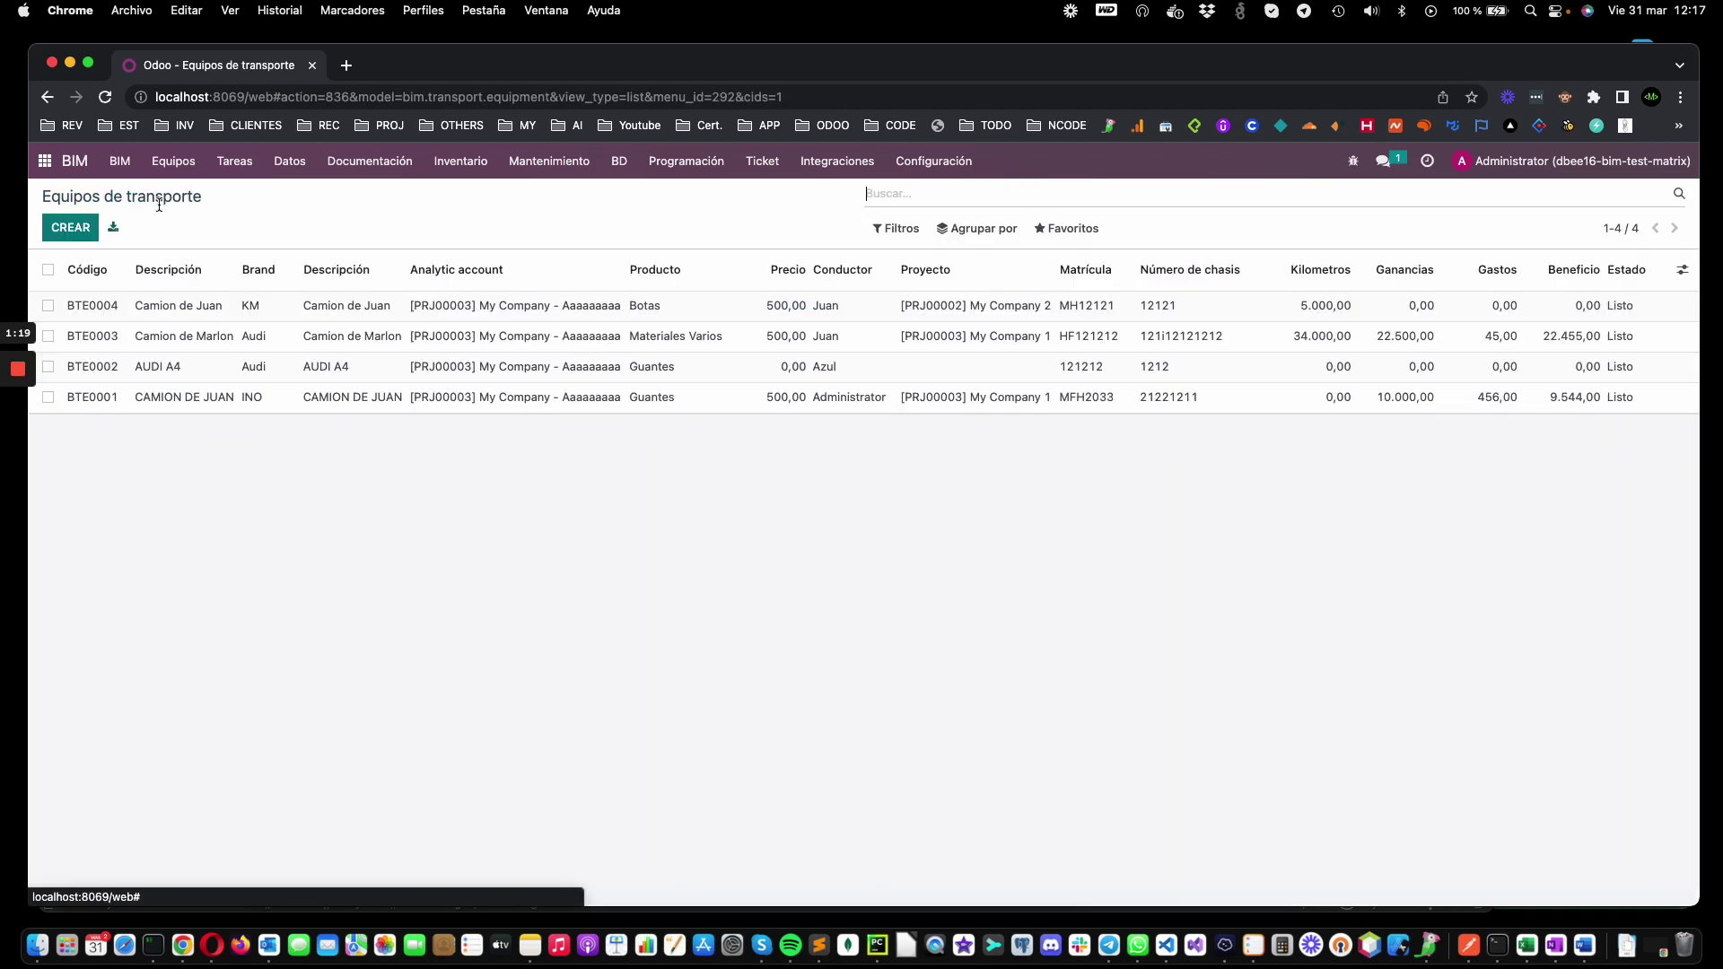
Step: Start a new transport expense (Gastos de transporte) with description SEGURO and product Materiales Varios
{"action": "left_click", "coordinate": [188, 169]}
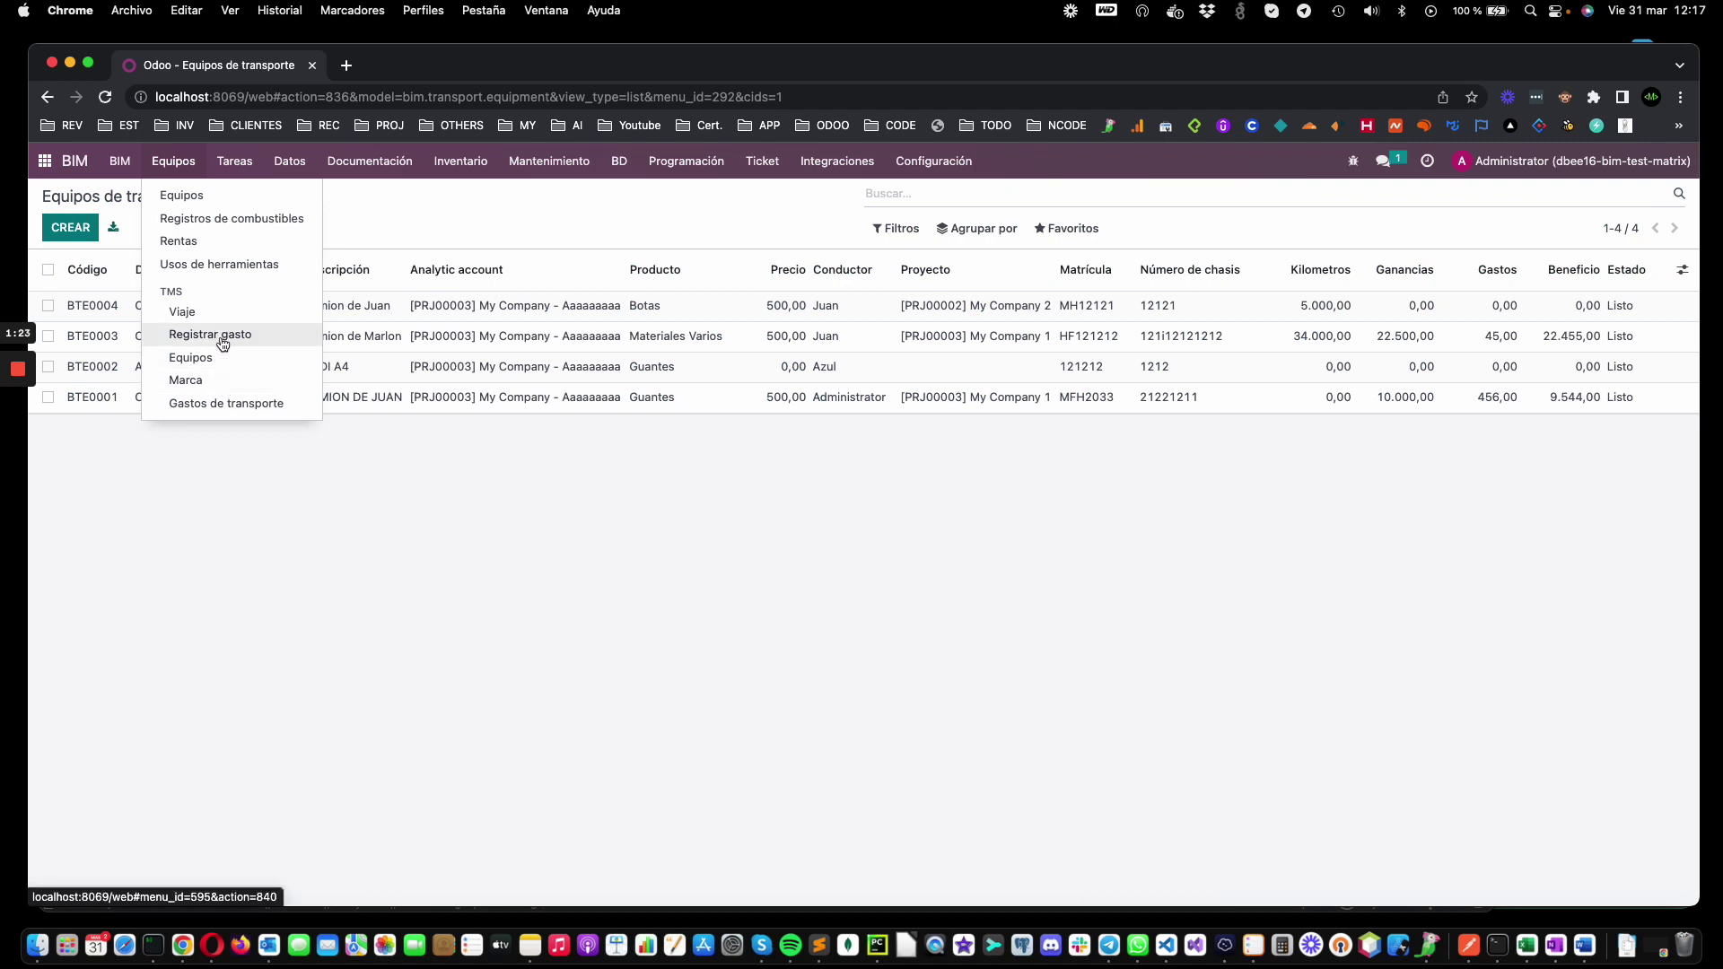
{"action": "left_click", "coordinate": [225, 405]}
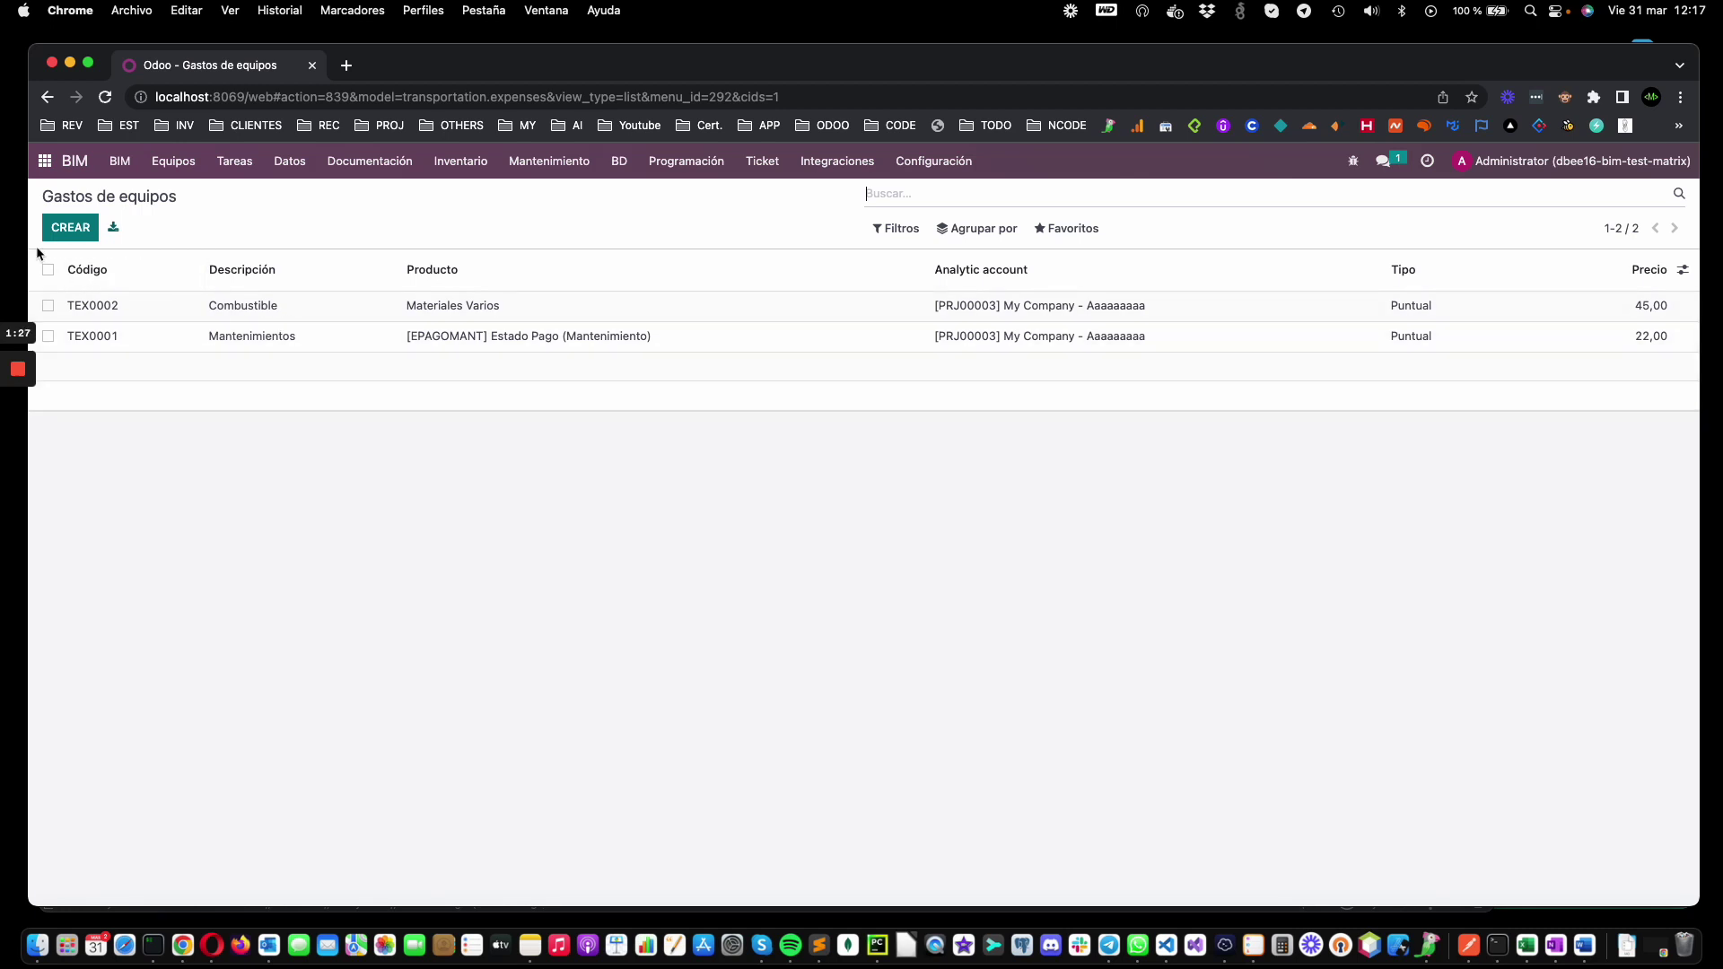
{"action": "left_click", "coordinate": [70, 227]}
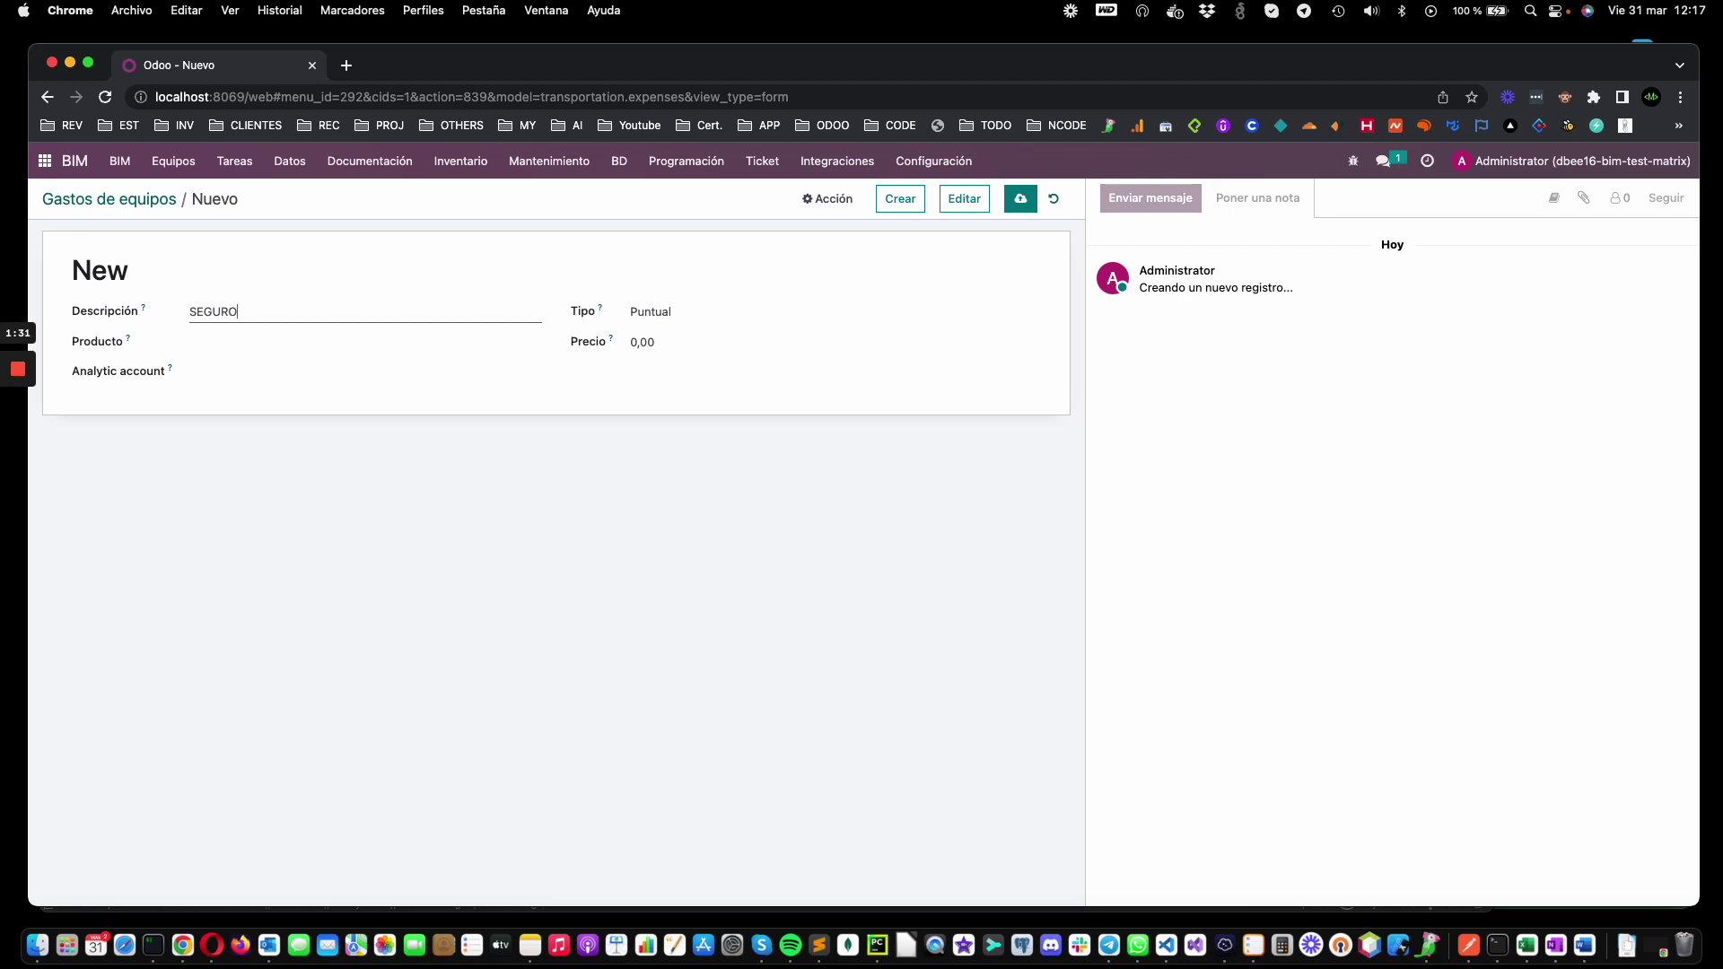
{"action": "left_click", "coordinate": [234, 342]}
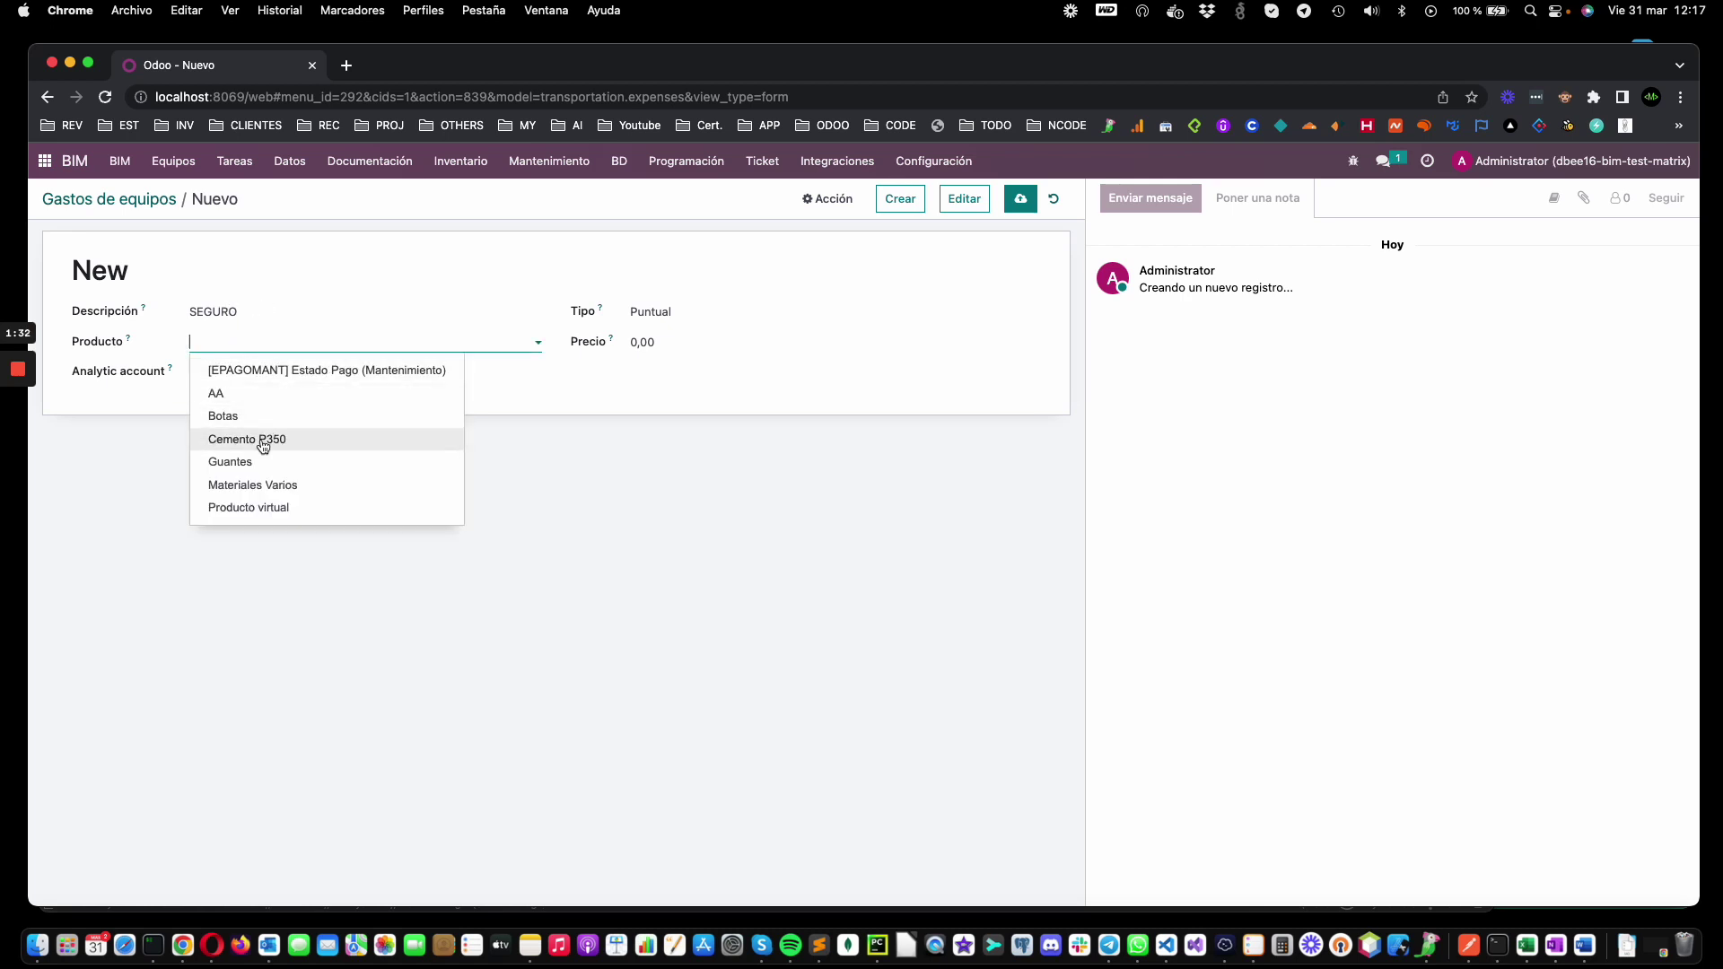
{"action": "left_click", "coordinate": [264, 459]}
{"action": "left_click", "coordinate": [229, 342]}
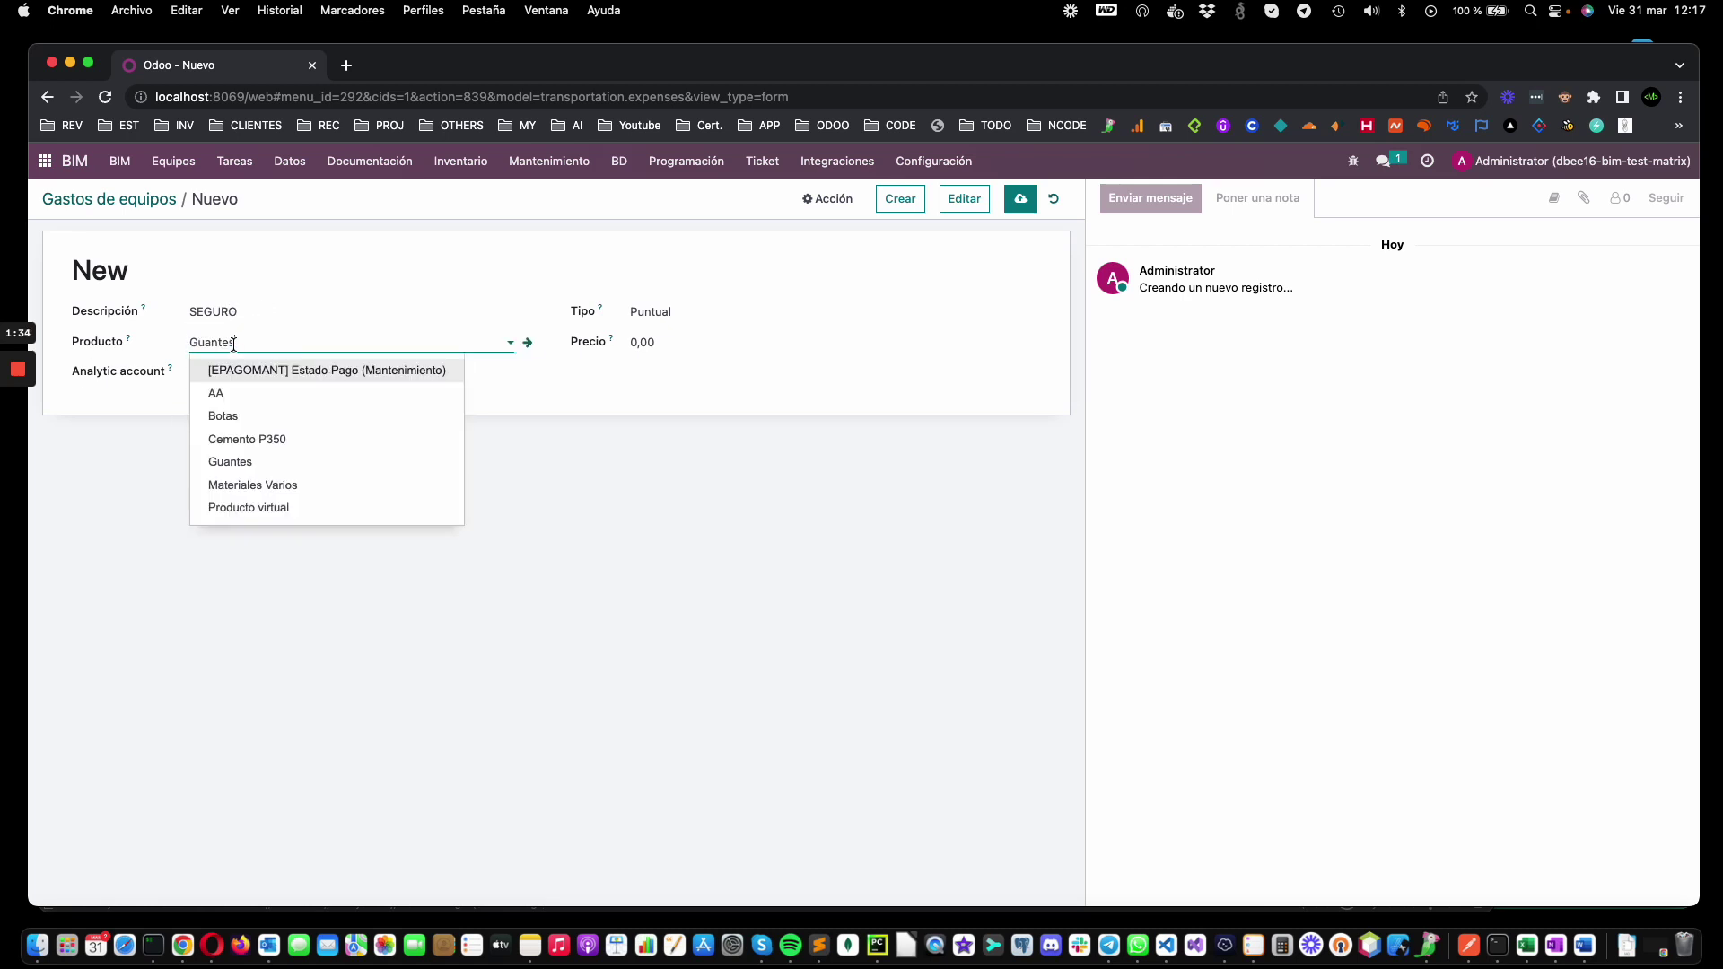
{"action": "left_click", "coordinate": [269, 485]}
Step: Give the expense analytic account [PRJ00003] My Company - Aaaaaaaaa, type Puntual and price 45, save it and return to the list
{"action": "left_click", "coordinate": [238, 373]}
{"action": "left_click", "coordinate": [281, 398]}
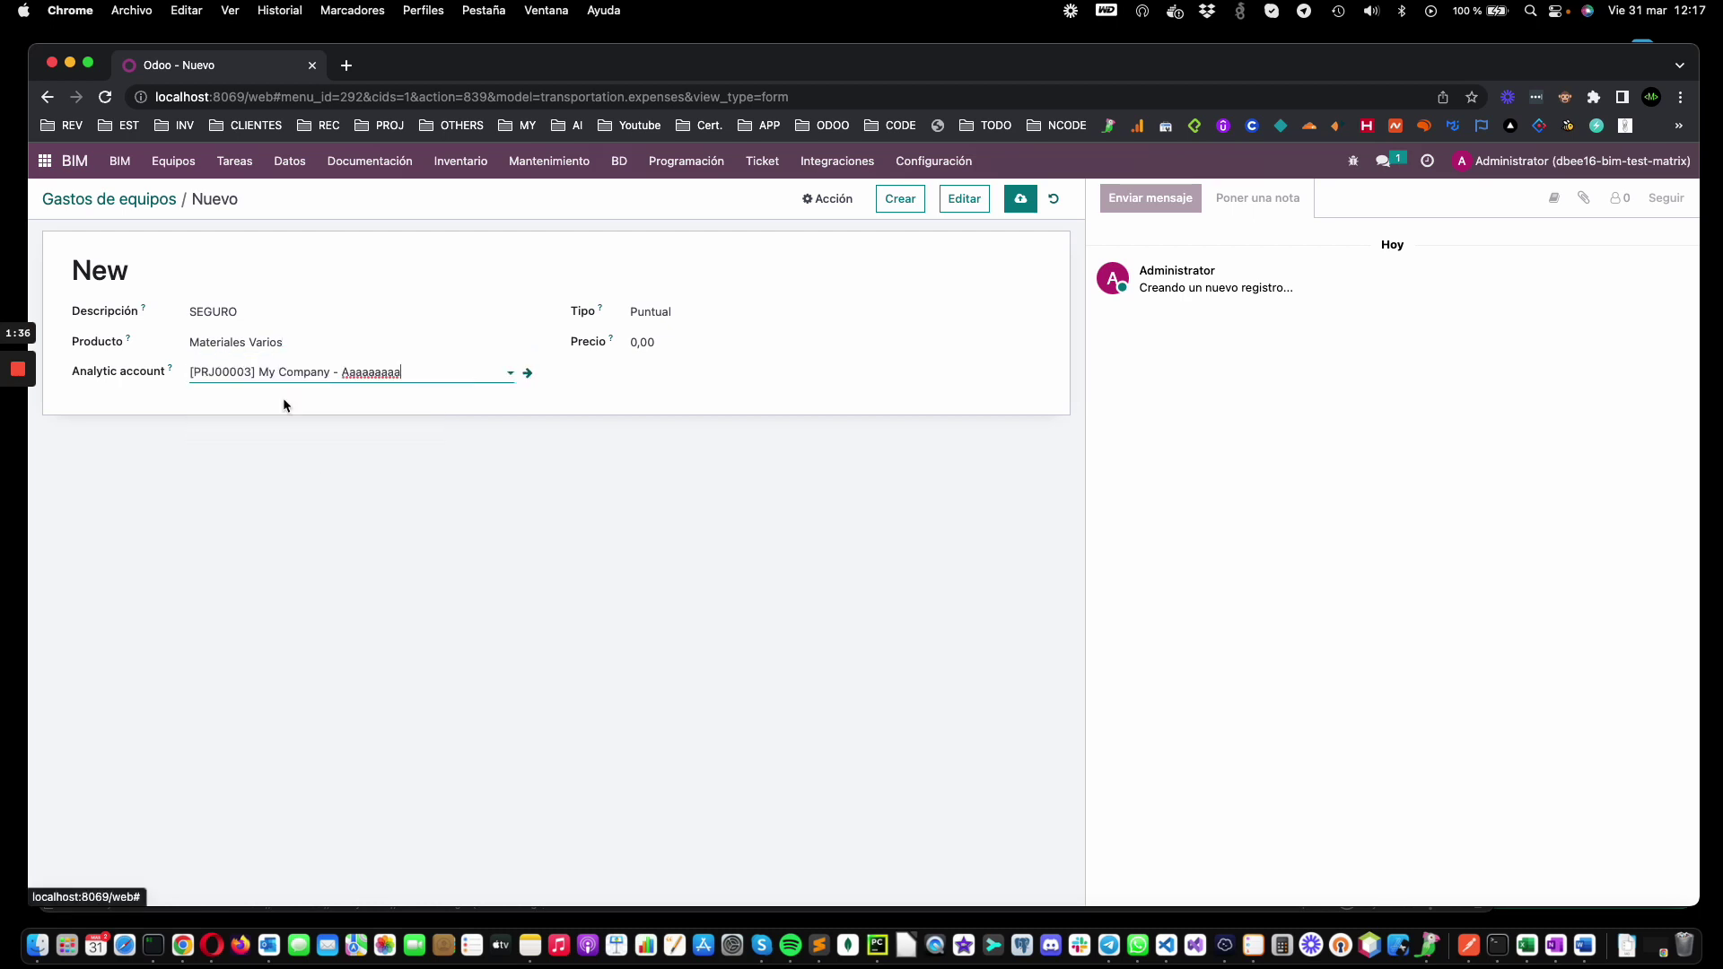
{"action": "left_click", "coordinate": [709, 315]}
{"action": "left_click", "coordinate": [707, 316]}
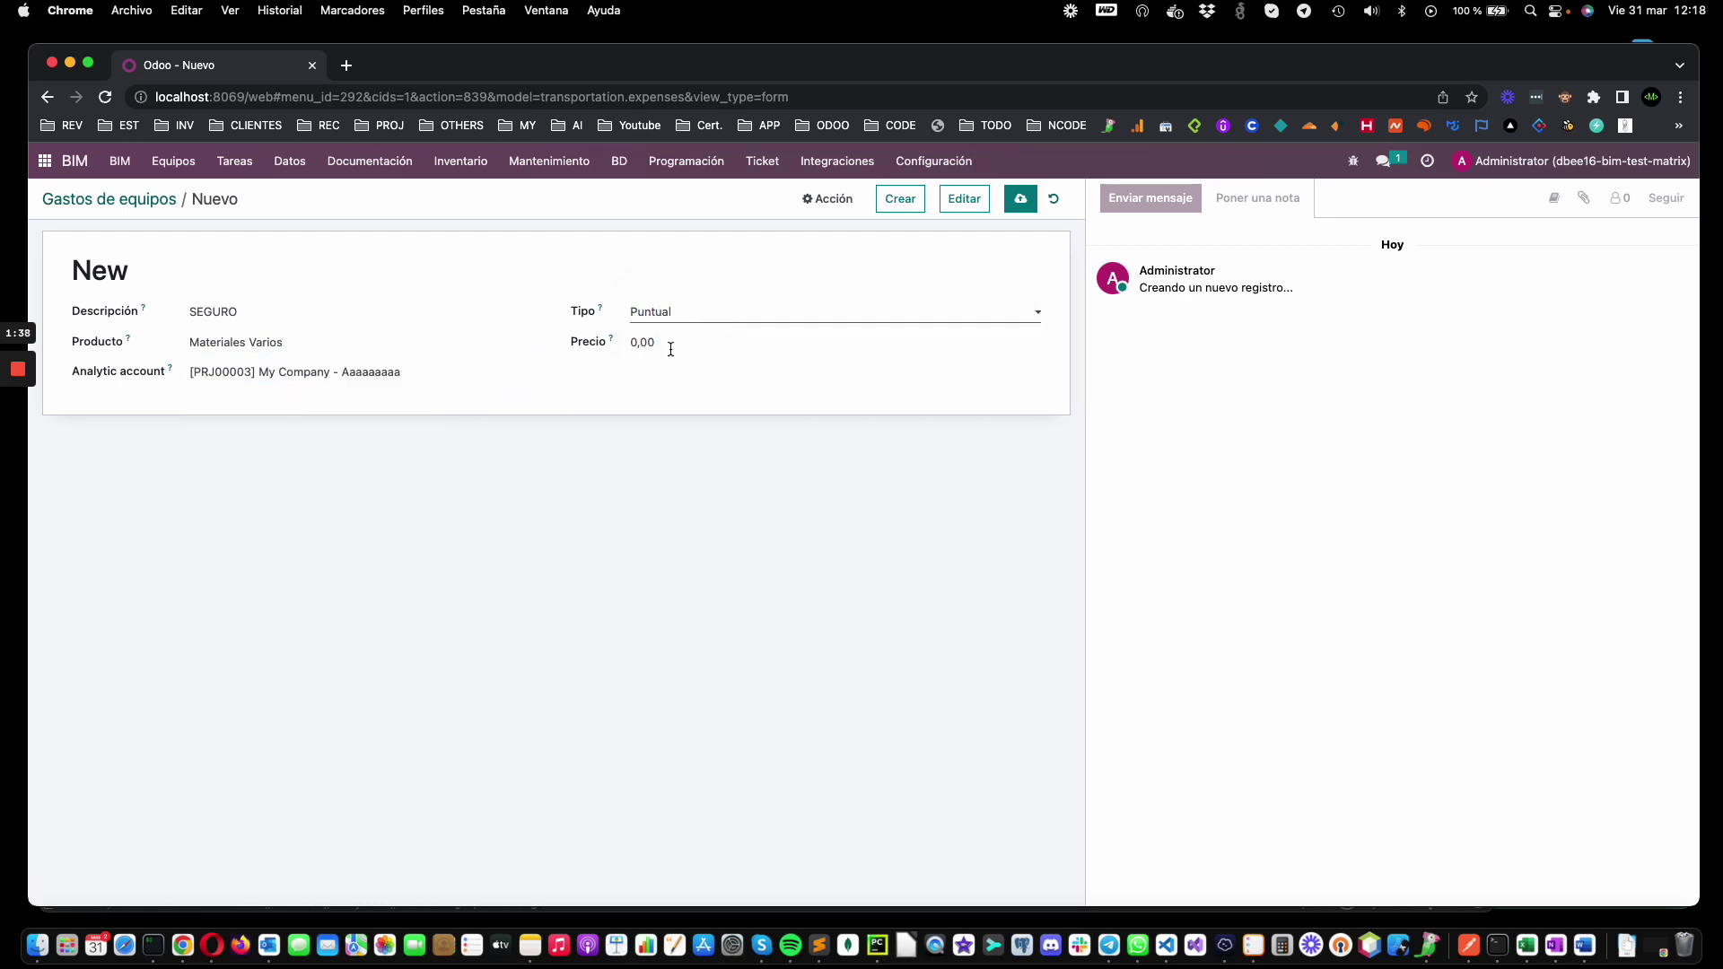
{"action": "left_click", "coordinate": [607, 340]}
{"action": "type", "text": "45"}
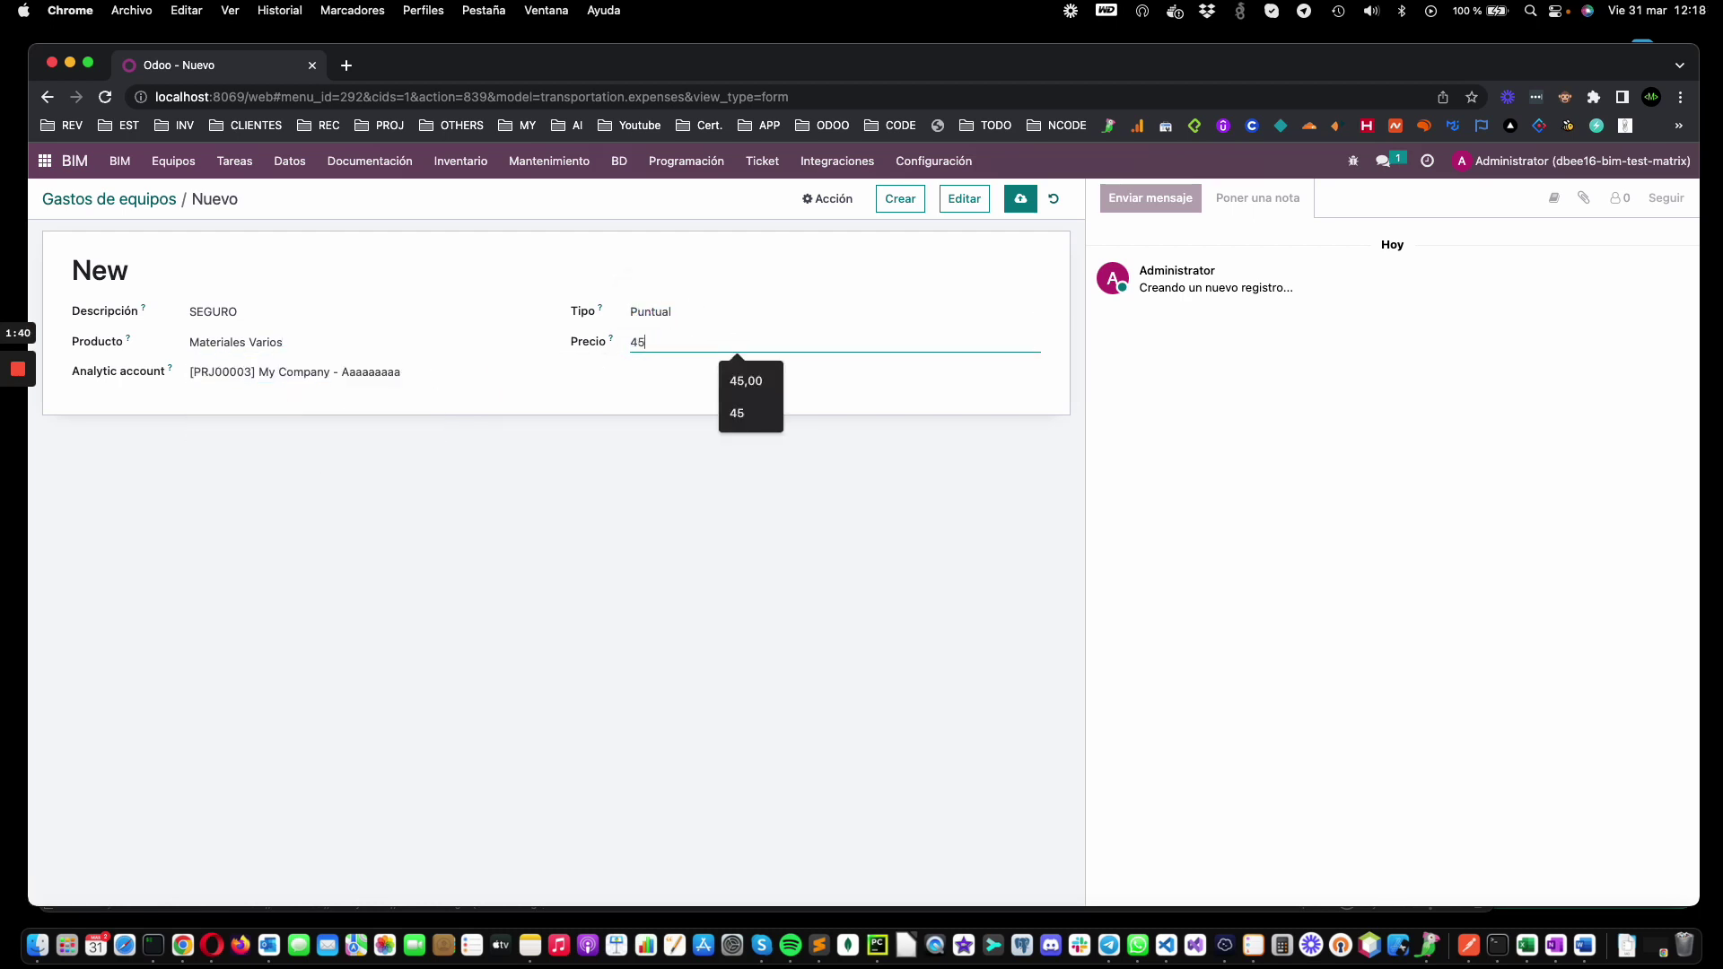
{"action": "left_click", "coordinate": [1016, 203]}
{"action": "left_click", "coordinate": [105, 202]}
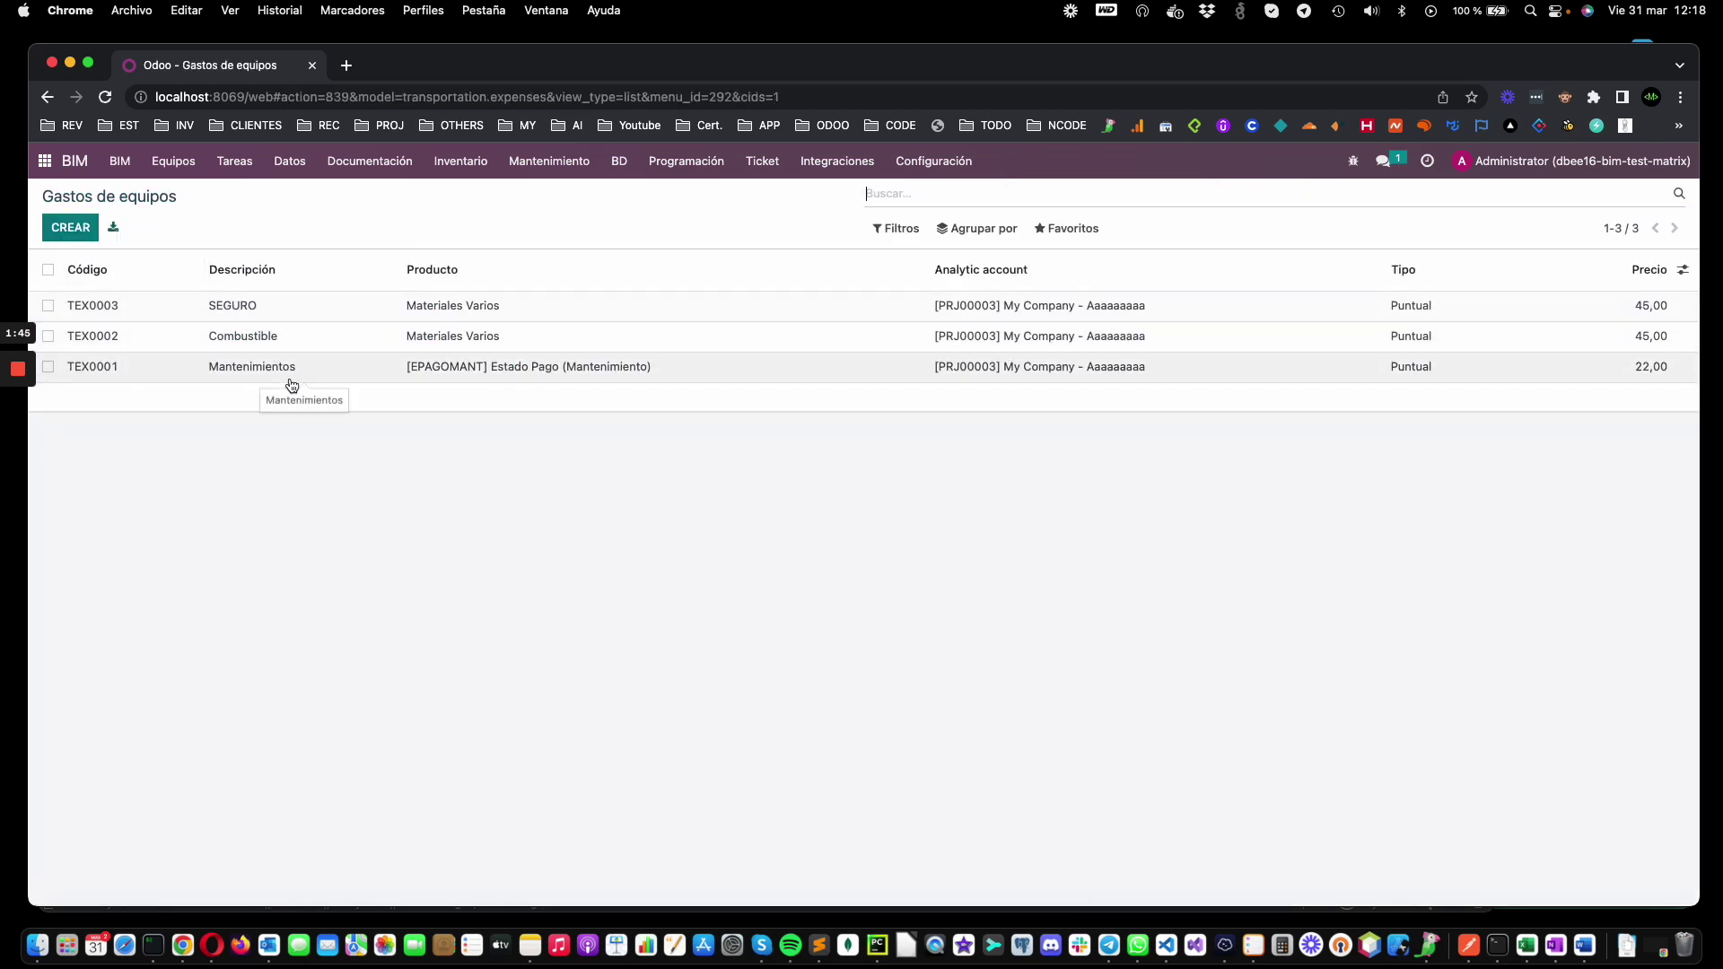
Step: Open the list of registered expenses (Registrar gasto) to view the existing entries
{"action": "left_click", "coordinate": [180, 167]}
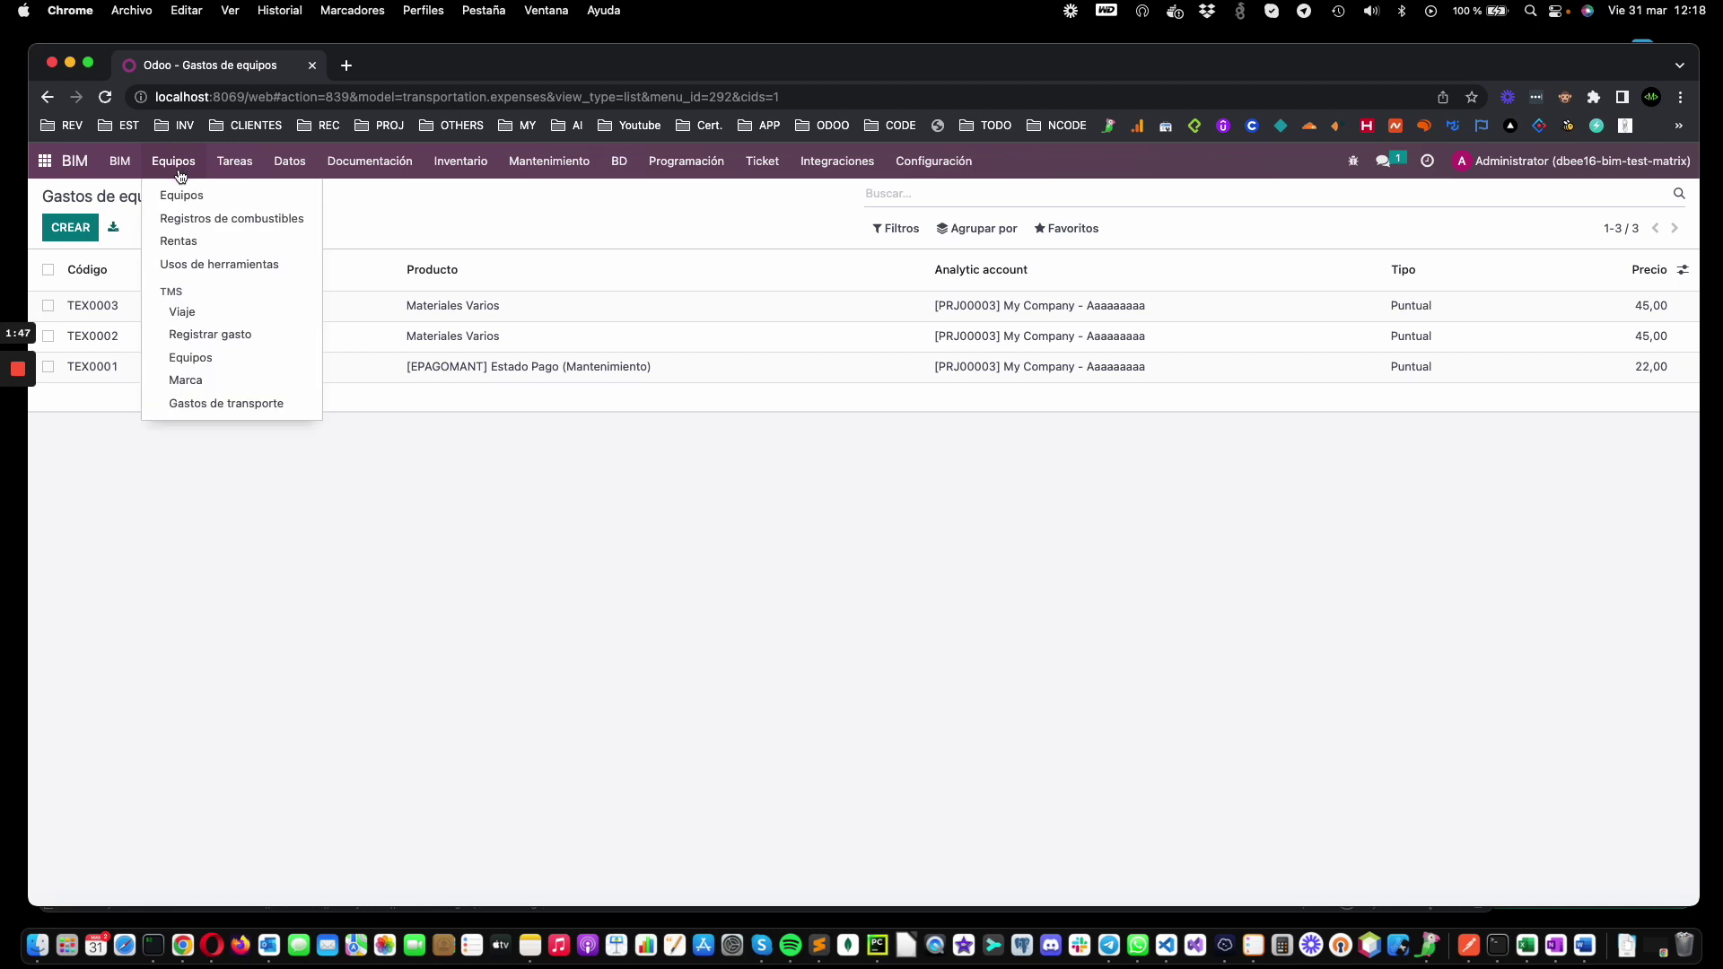
{"action": "left_click", "coordinate": [229, 338]}
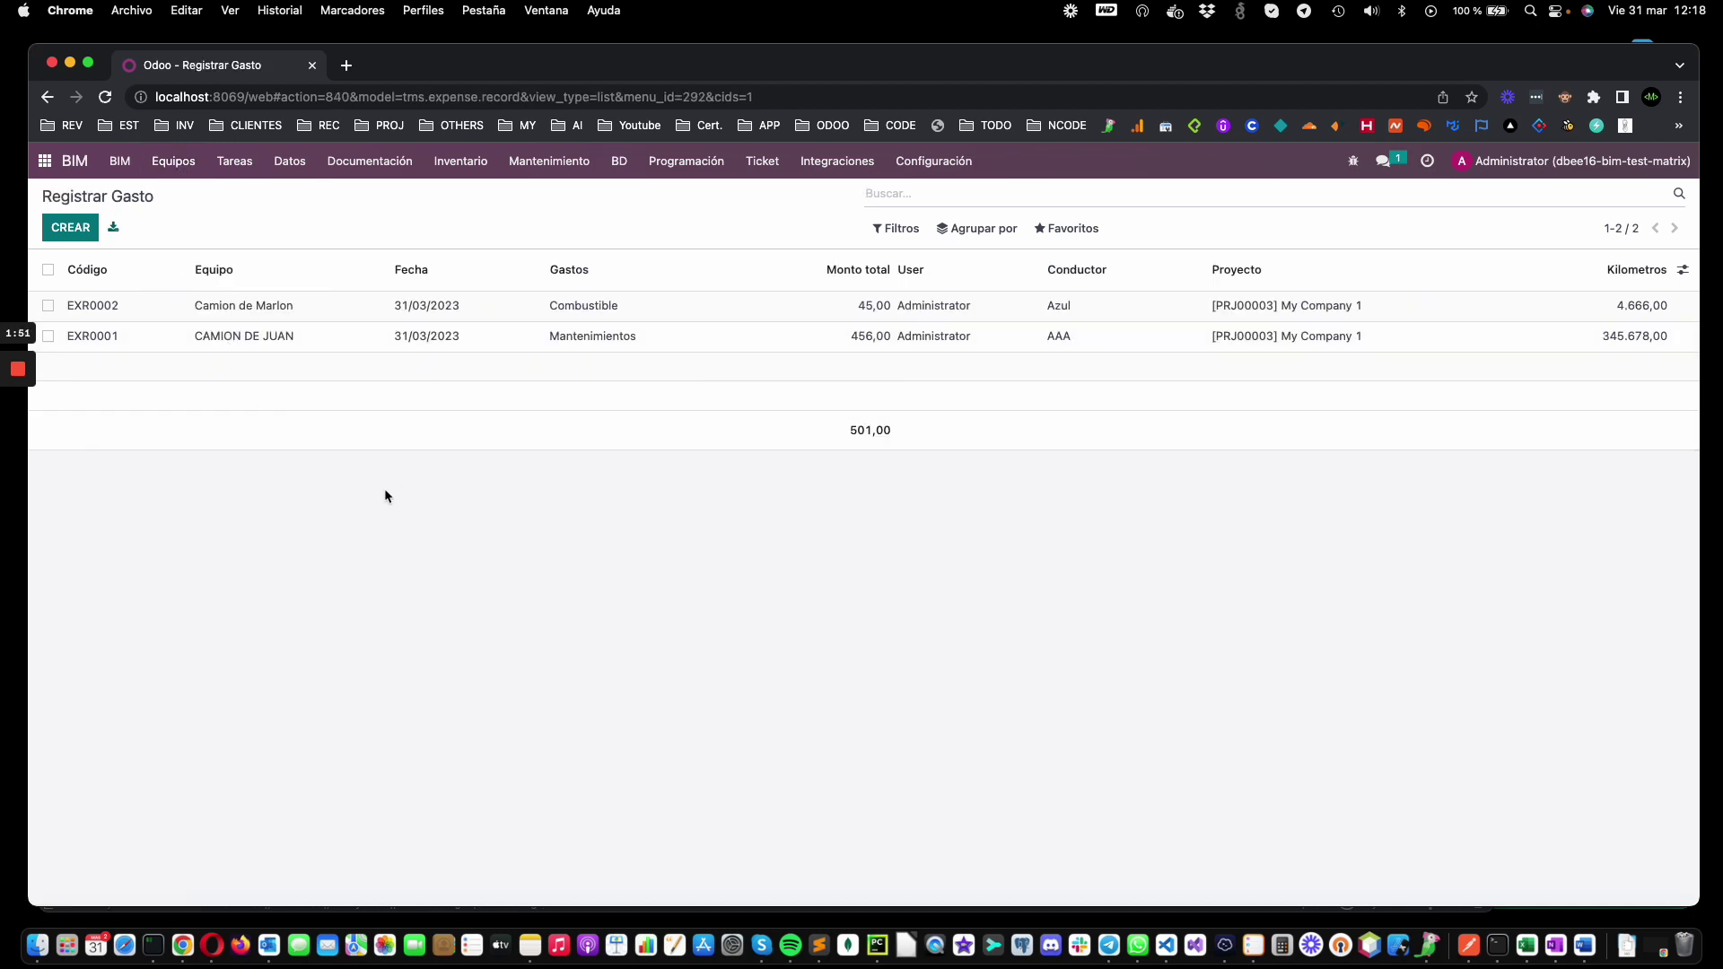
Step: Start a new trip (Viaje) and assign the newly added KM truck as its equipment
{"action": "left_click", "coordinate": [174, 164]}
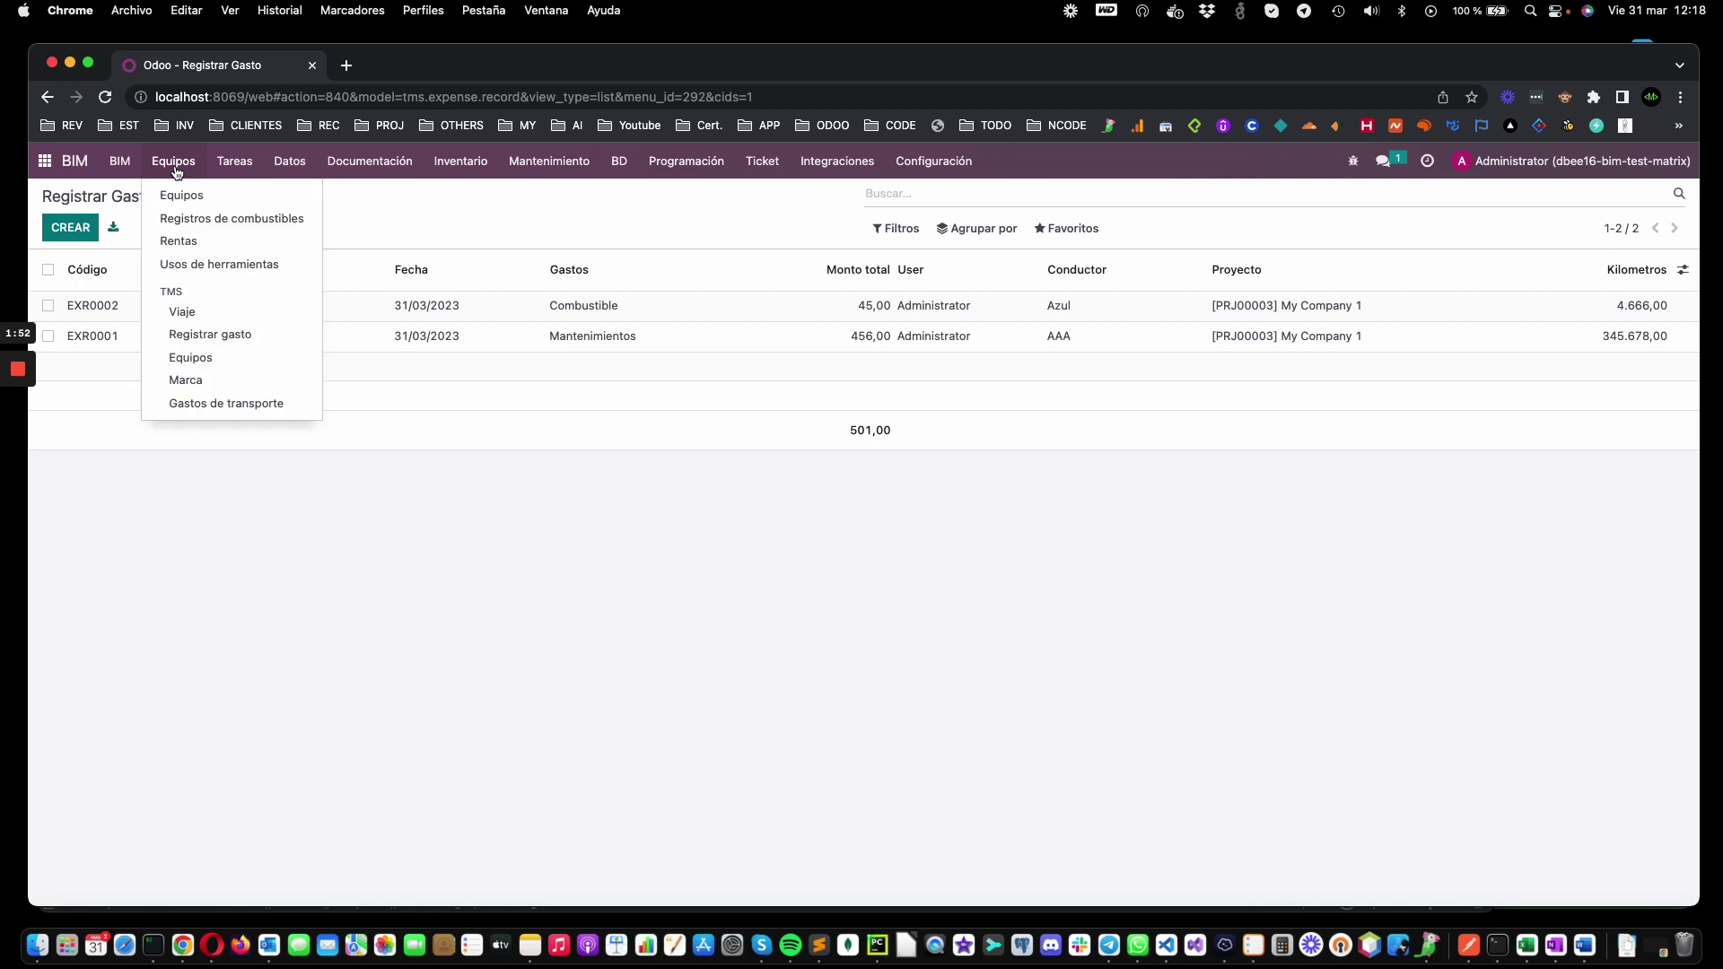
{"action": "left_click", "coordinate": [199, 311]}
{"action": "left_click", "coordinate": [81, 229]}
{"action": "left_click", "coordinate": [286, 343]}
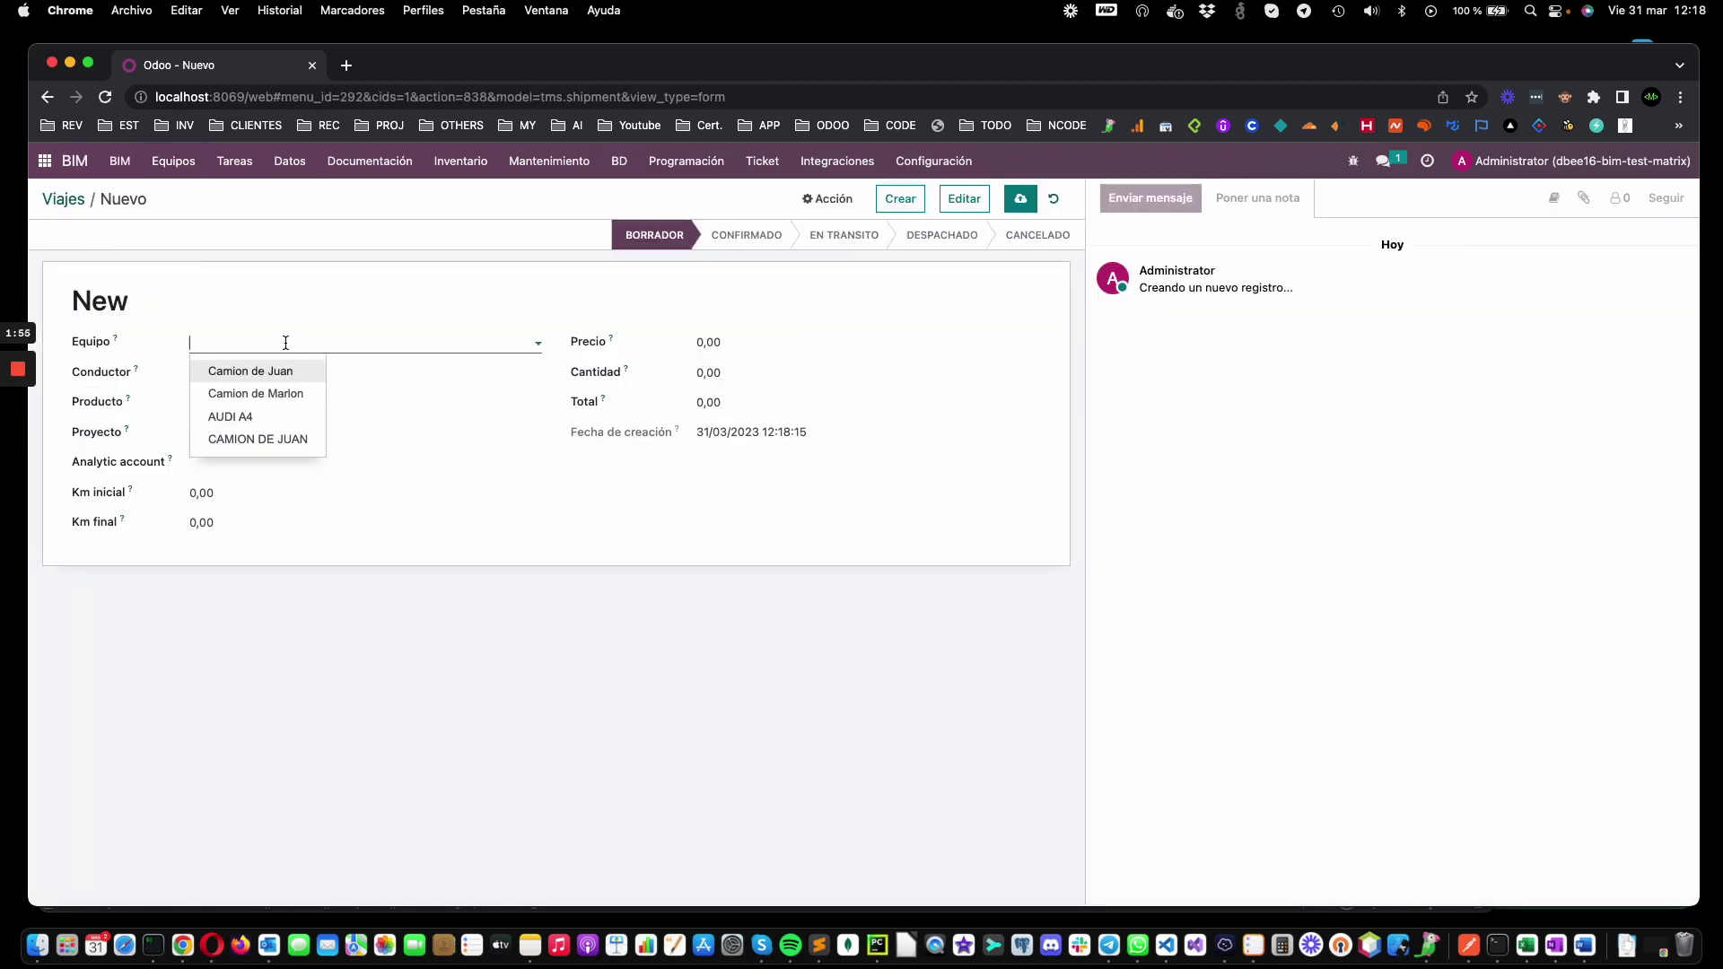
{"action": "left_click", "coordinate": [262, 371]}
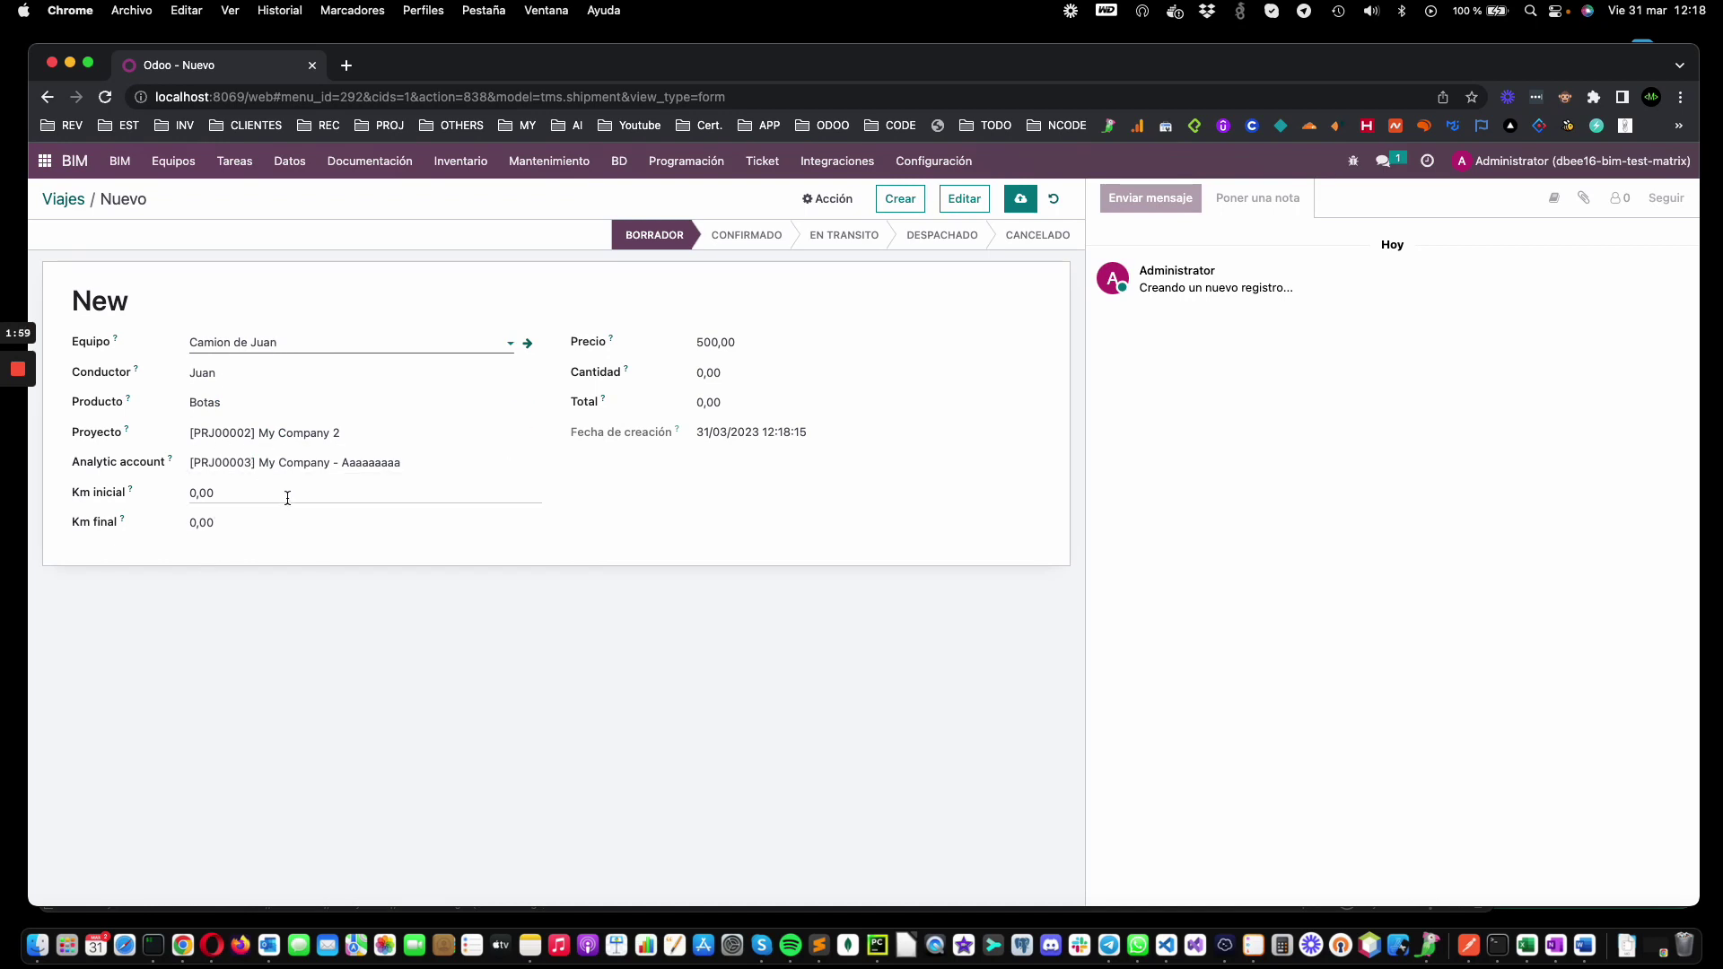
Step: Set the trip's initial kilometres to 5000 and its quantity to 10, save it and return to the trips list
{"action": "left_click", "coordinate": [253, 490]}
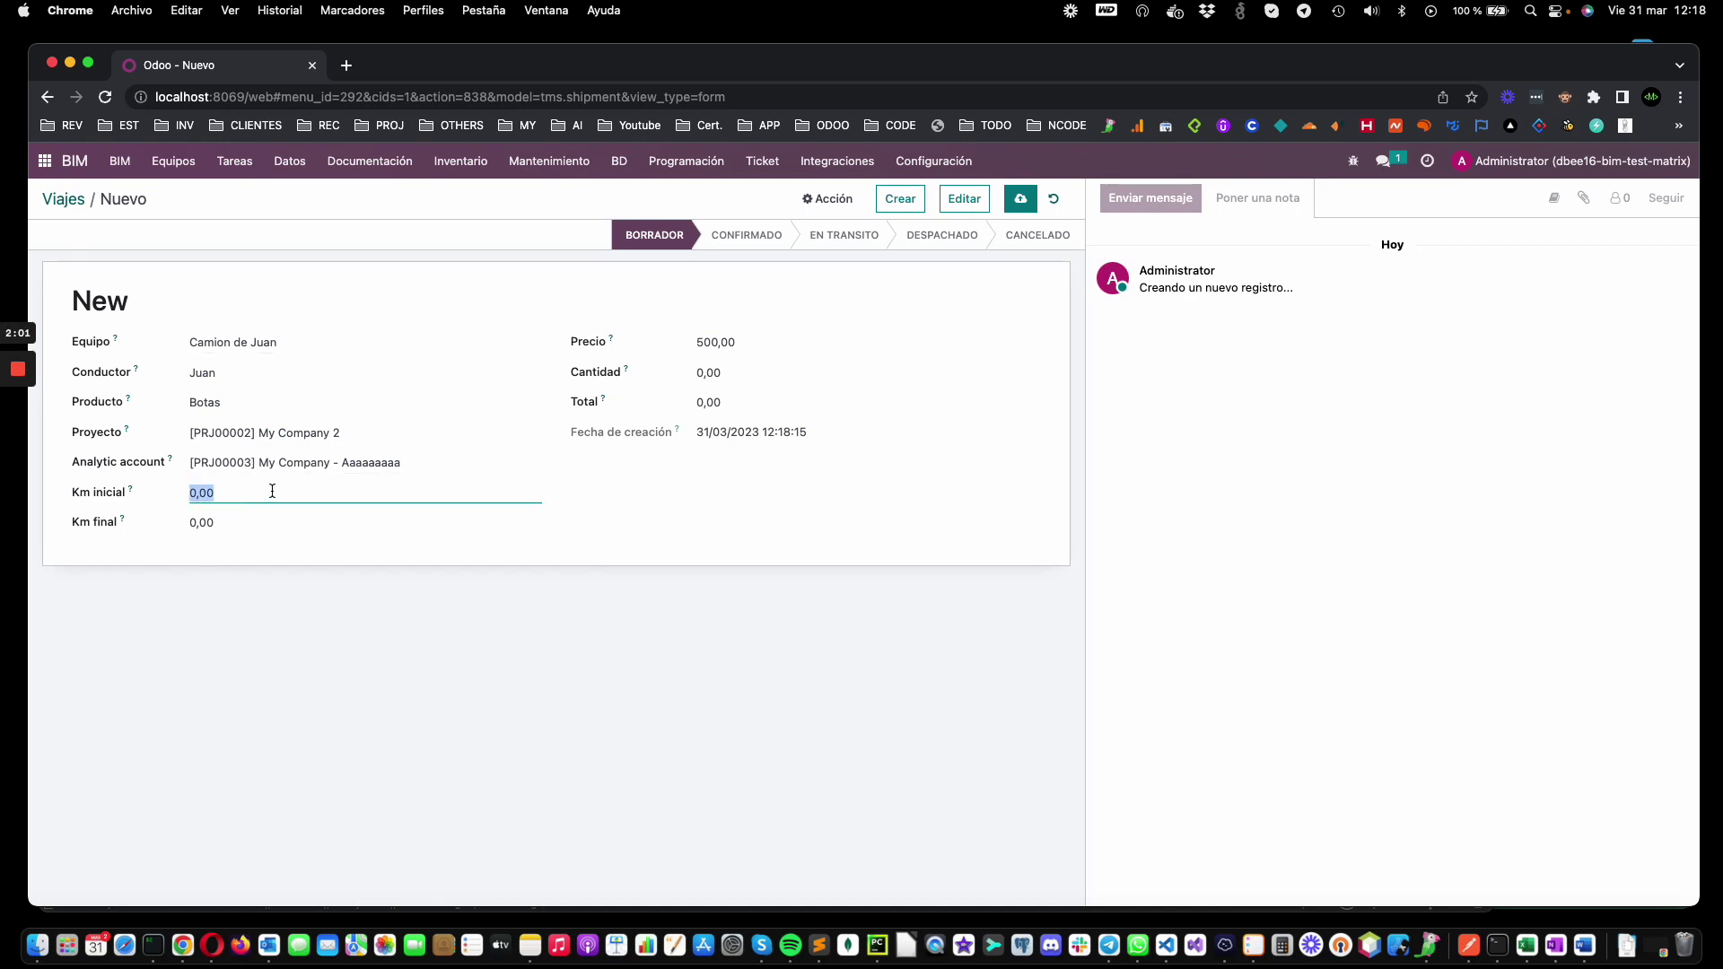
{"action": "type", "text": "5000"}
{"action": "left_click", "coordinate": [313, 514]}
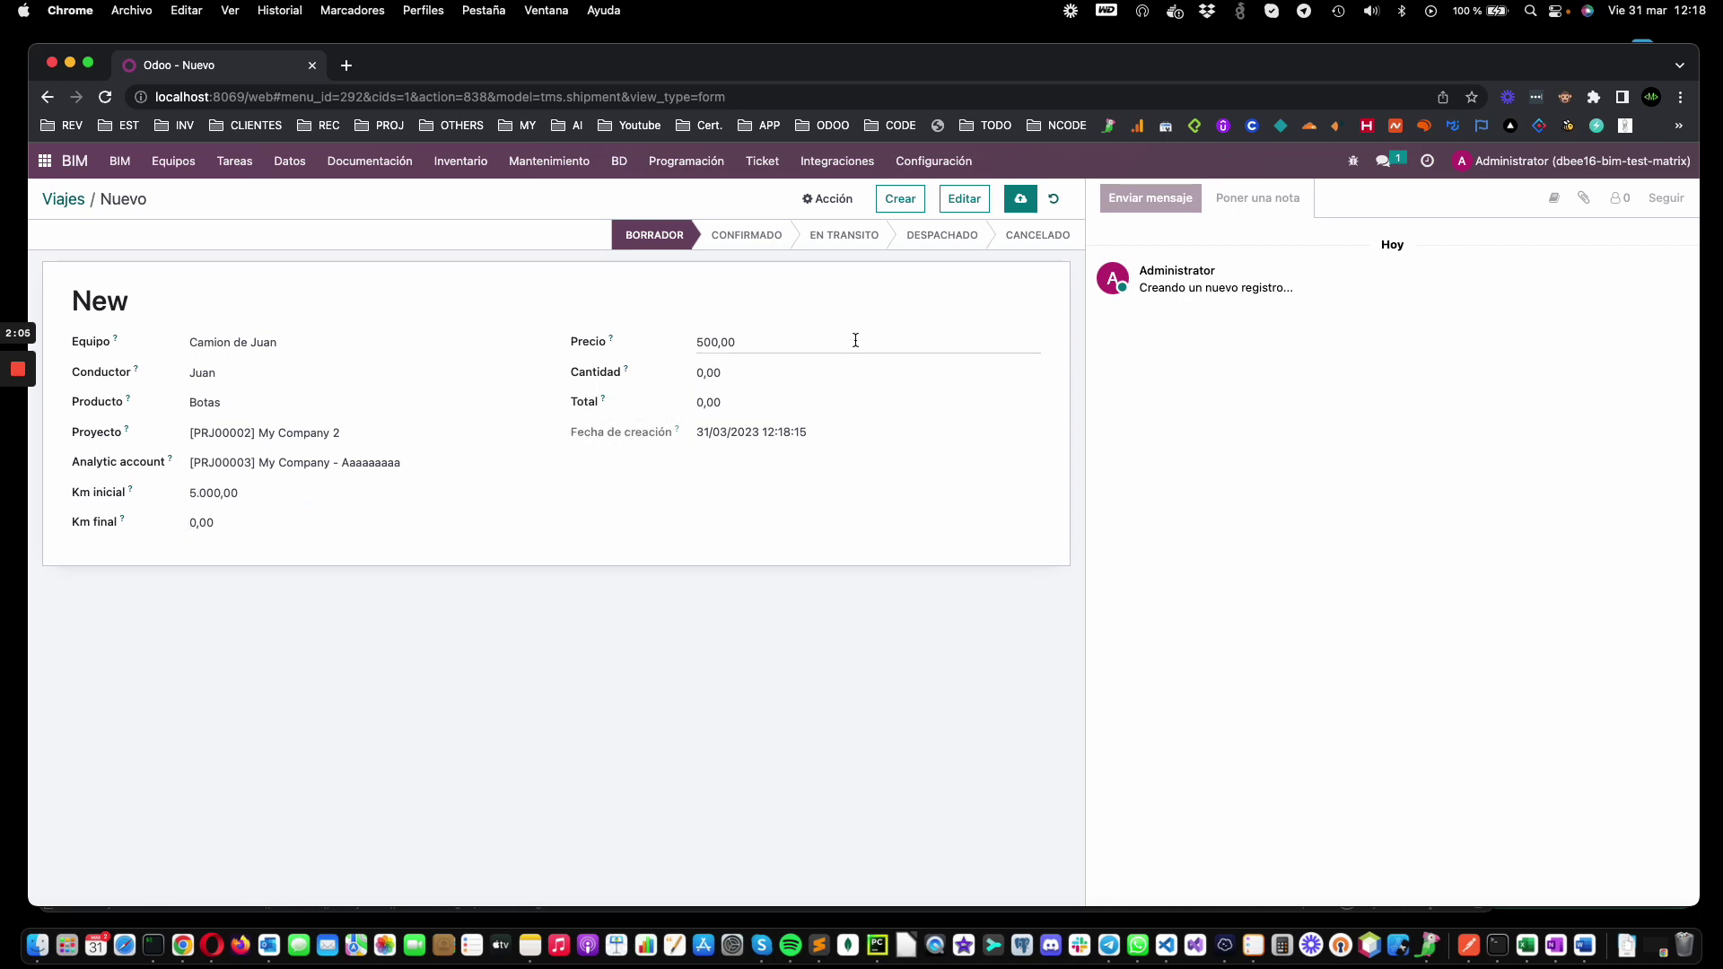
{"action": "left_click", "coordinate": [692, 378]}
{"action": "type", "text": "20"}
{"action": "key", "text": "super+a"}
{"action": "type", "text": "10"}
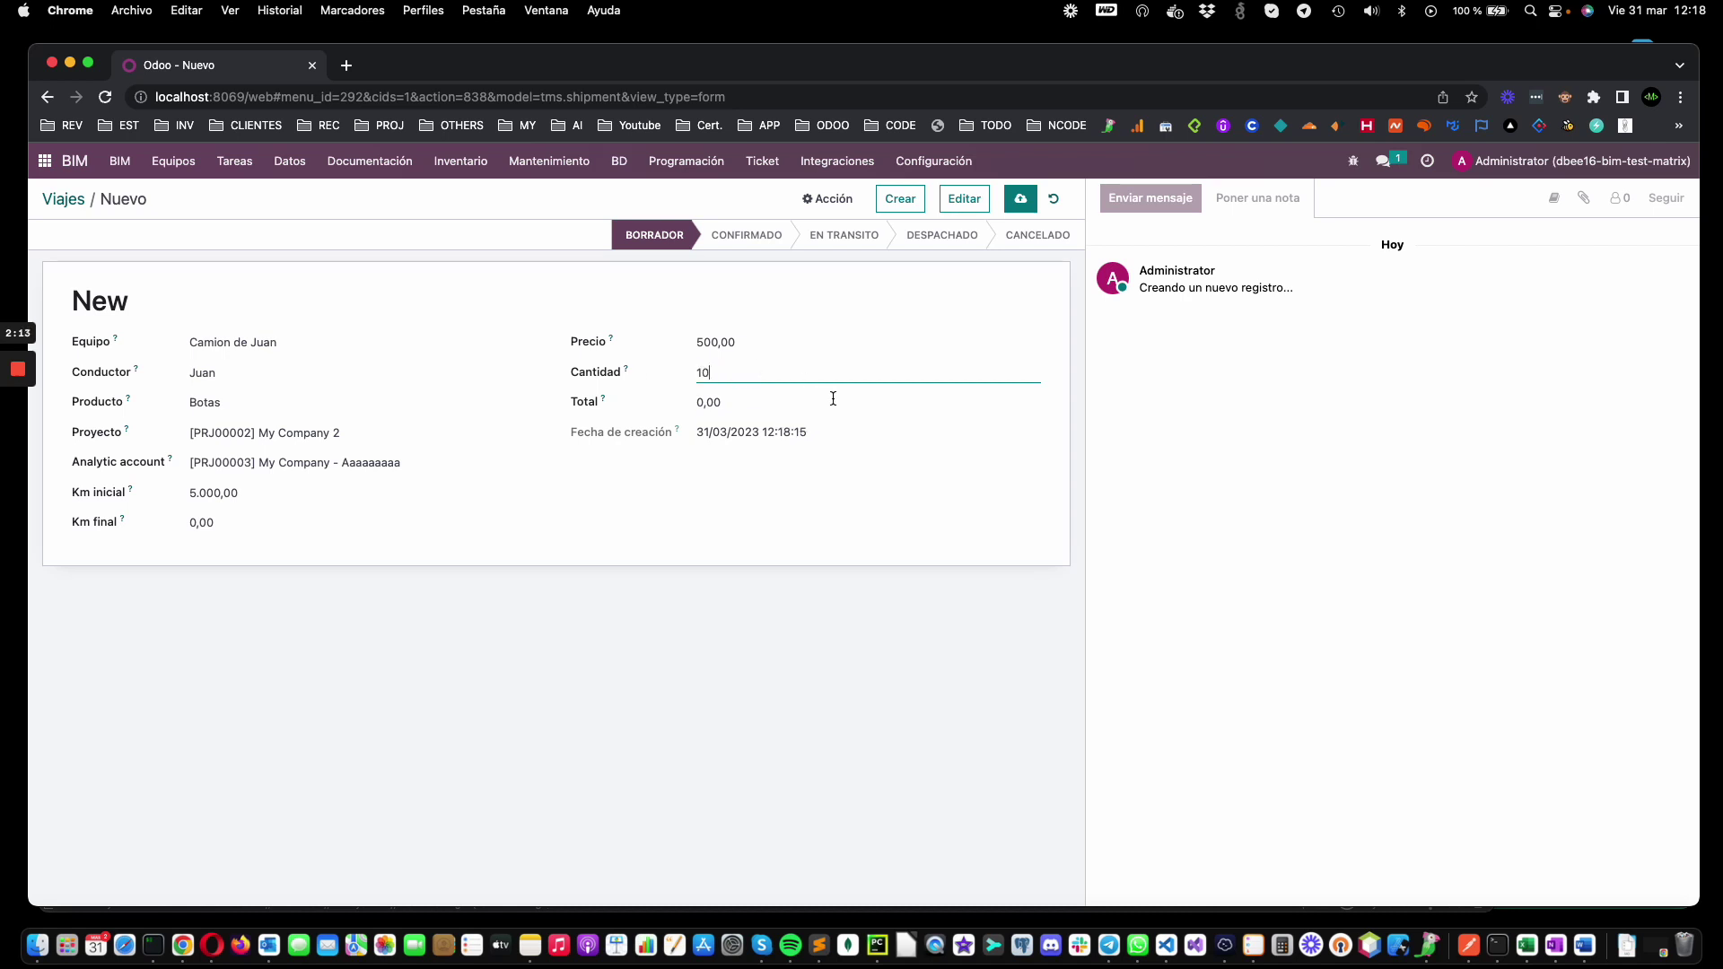
{"action": "left_click", "coordinate": [827, 400]}
{"action": "left_click", "coordinate": [1020, 201]}
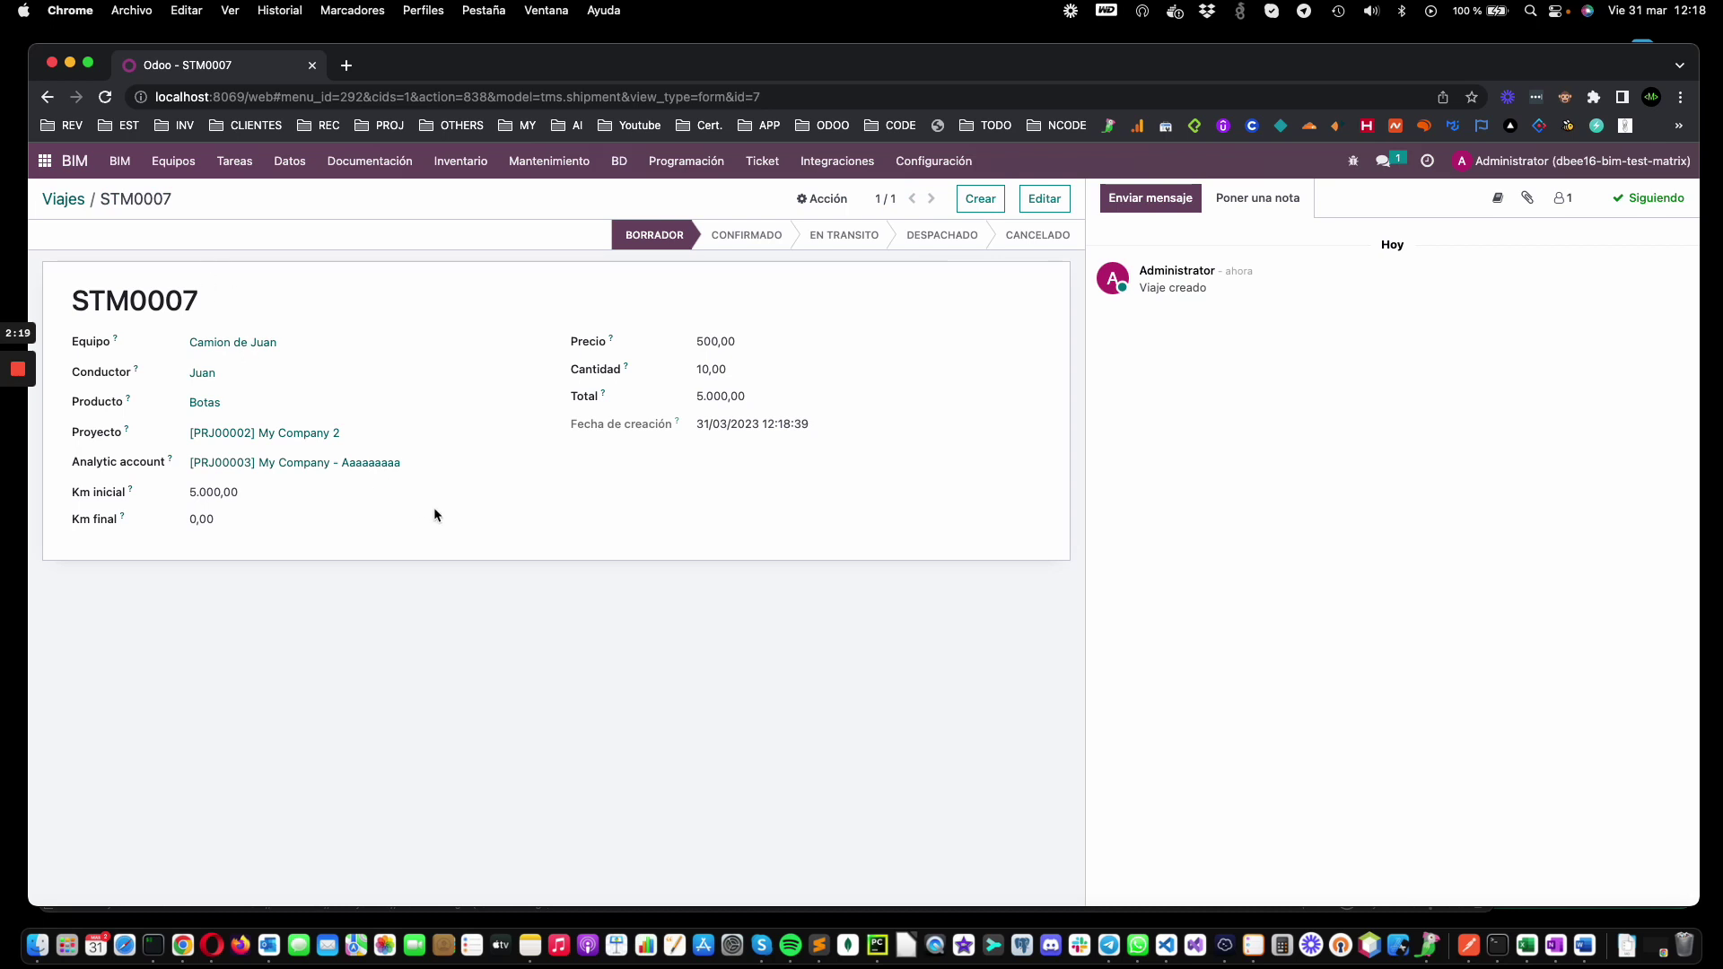
{"action": "mouse_move", "coordinate": [144, 356]}
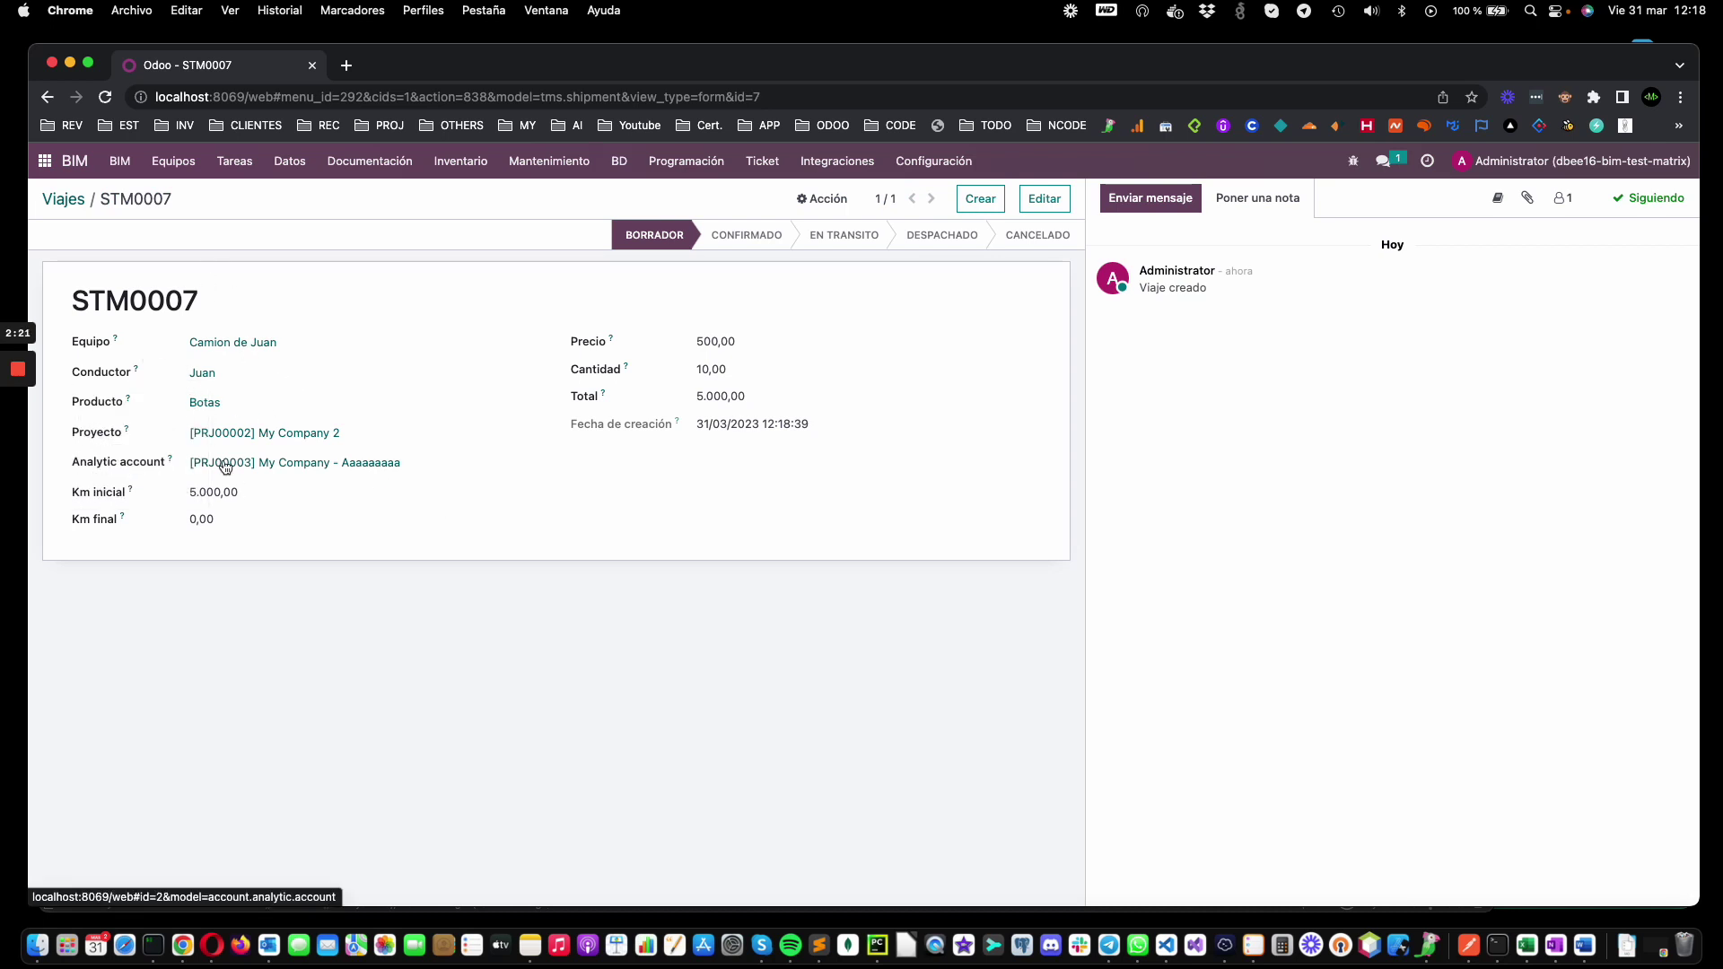
{"action": "left_click", "coordinate": [64, 199]}
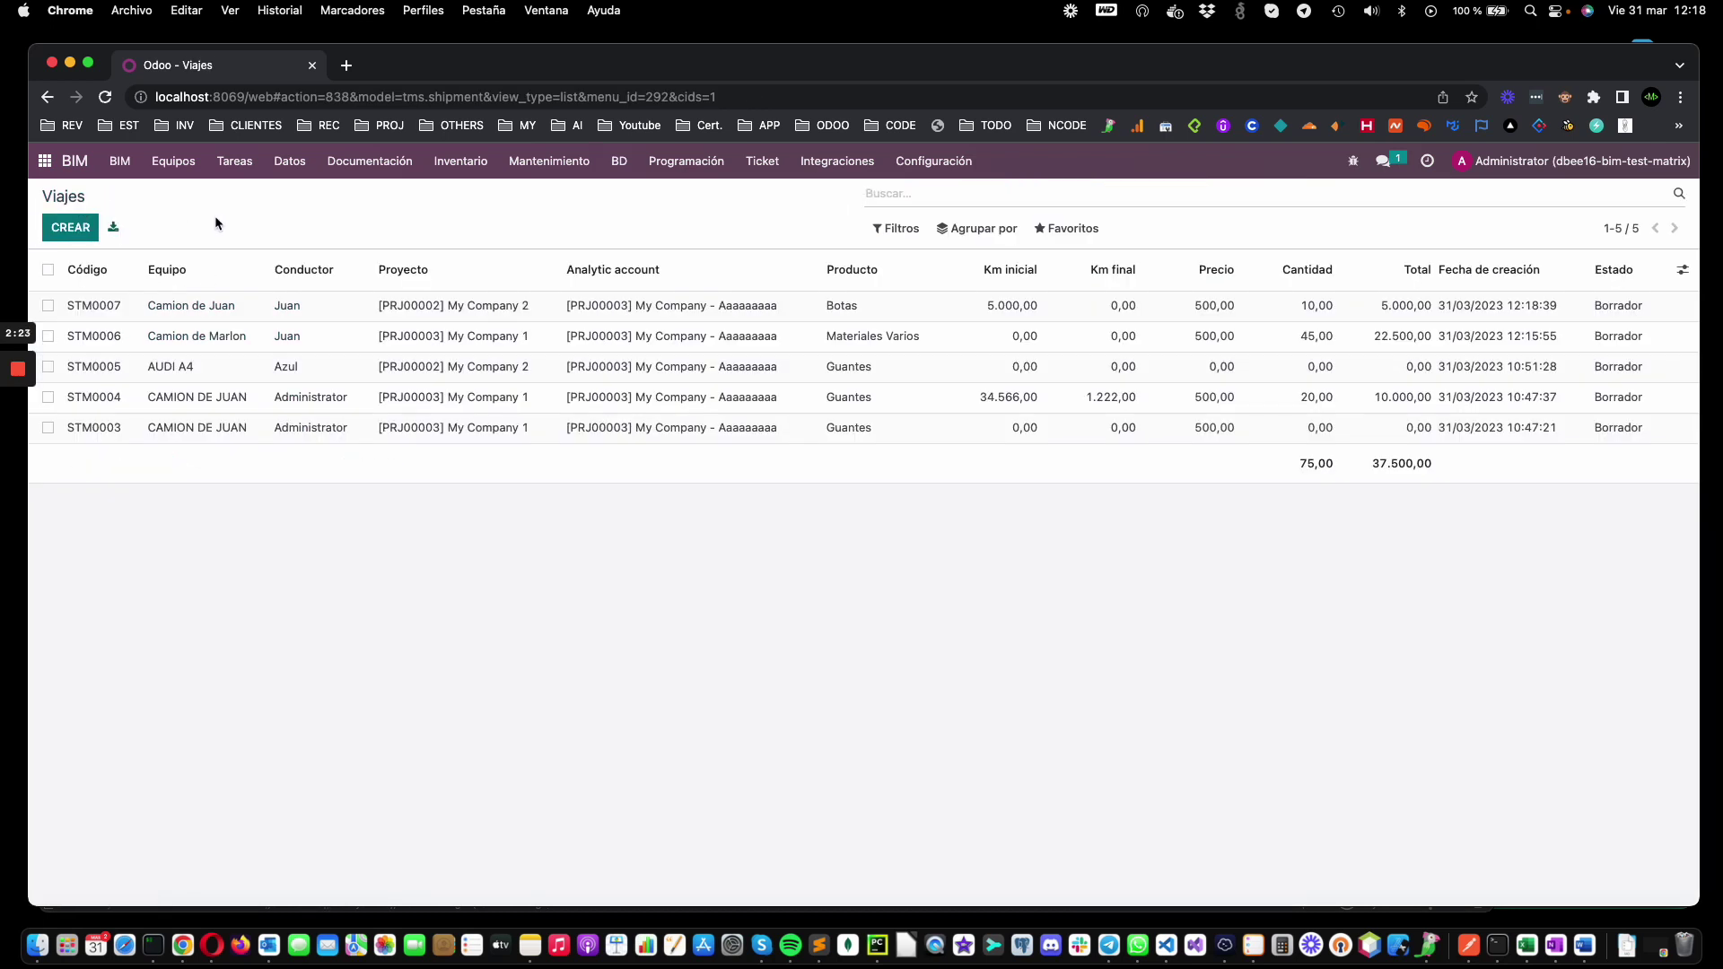
Step: Start a new expense record (Registrar gasto) with expense Combustible and open the choice of equipment
{"action": "left_click", "coordinate": [190, 167]}
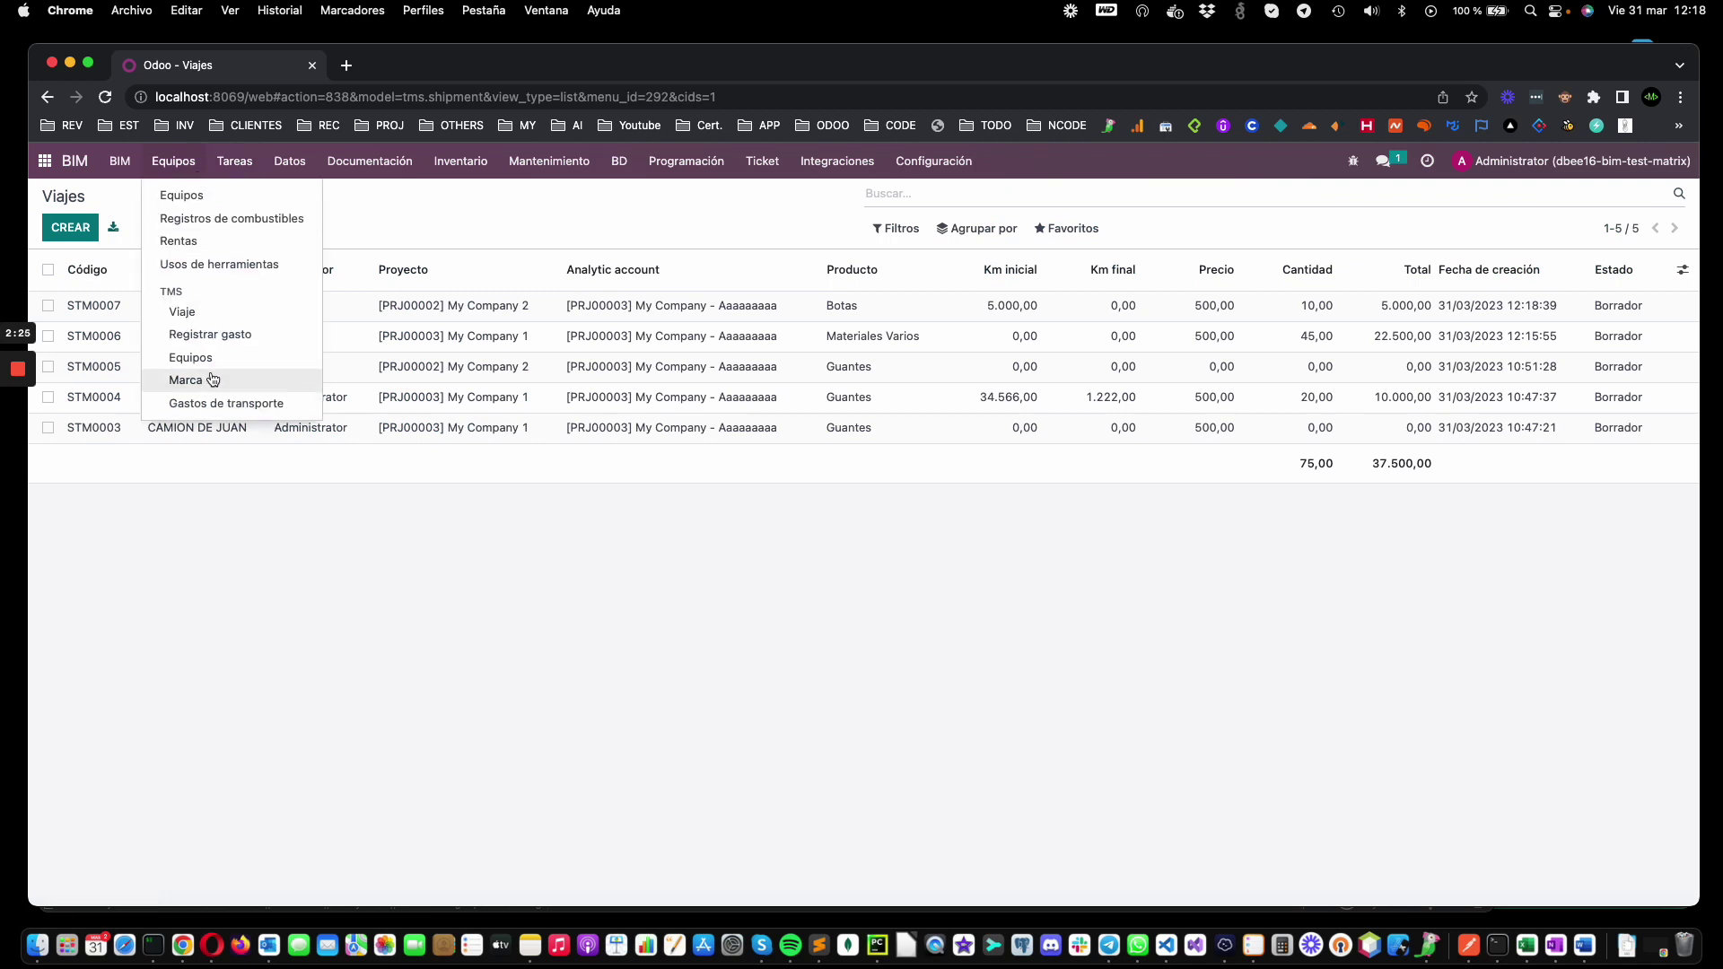
{"action": "left_click", "coordinate": [236, 334]}
{"action": "left_click", "coordinate": [70, 227]}
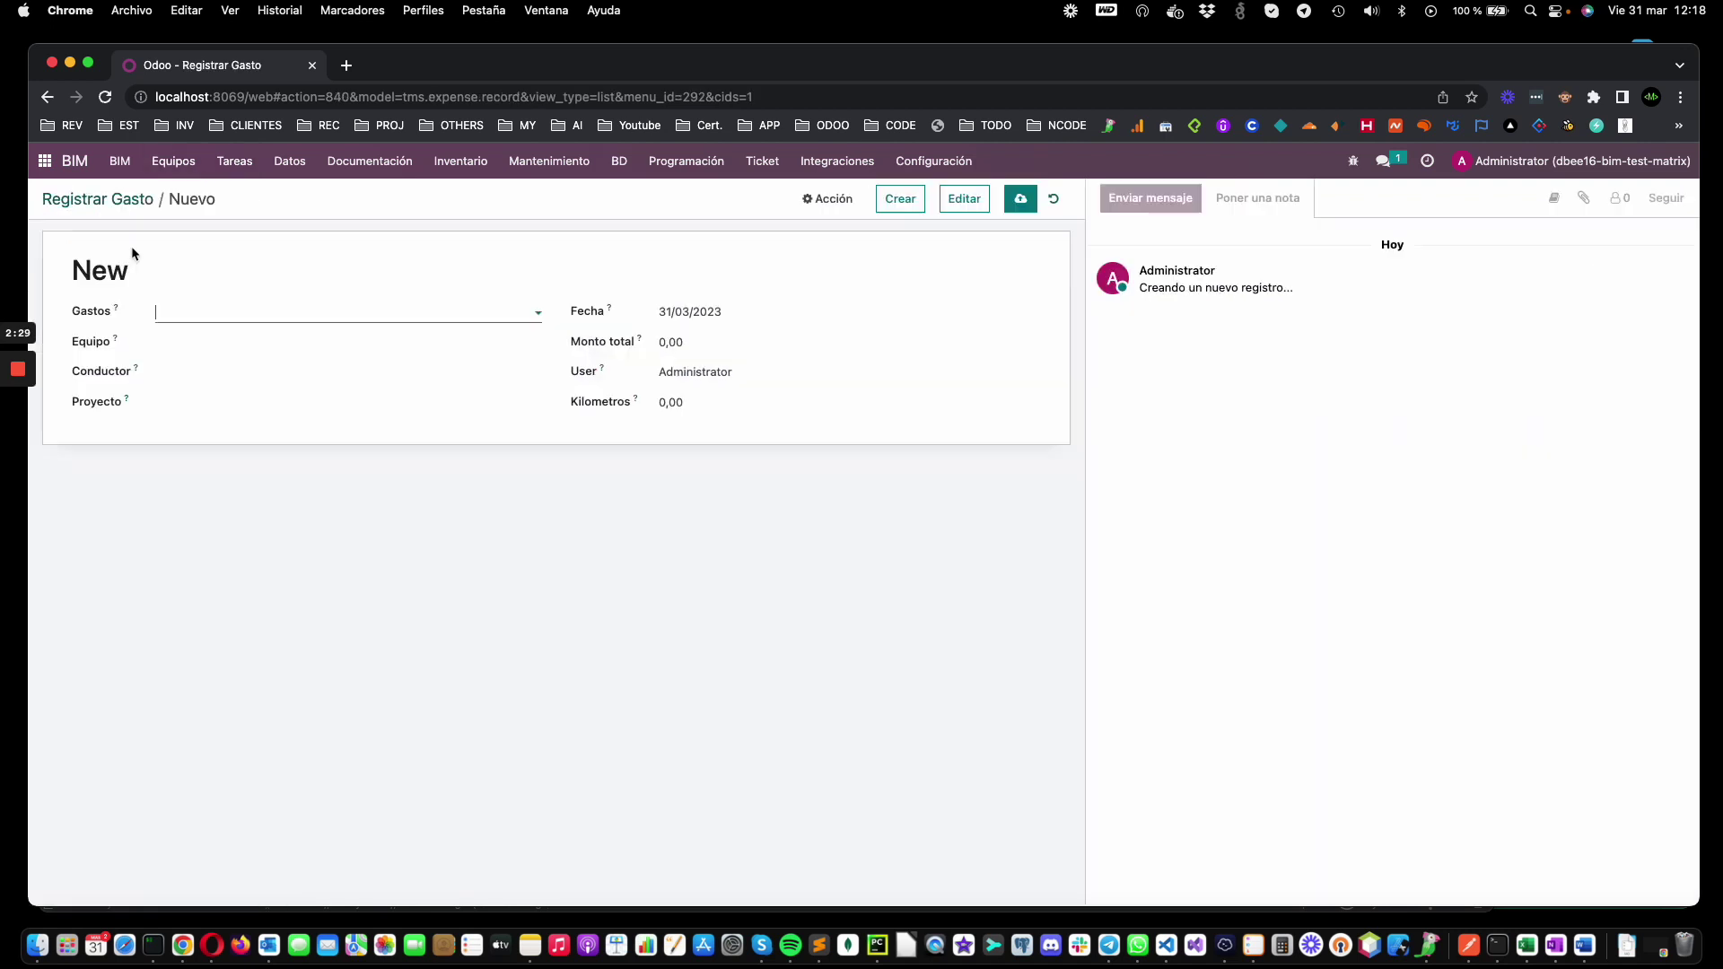
{"action": "type", "text": "cam"}
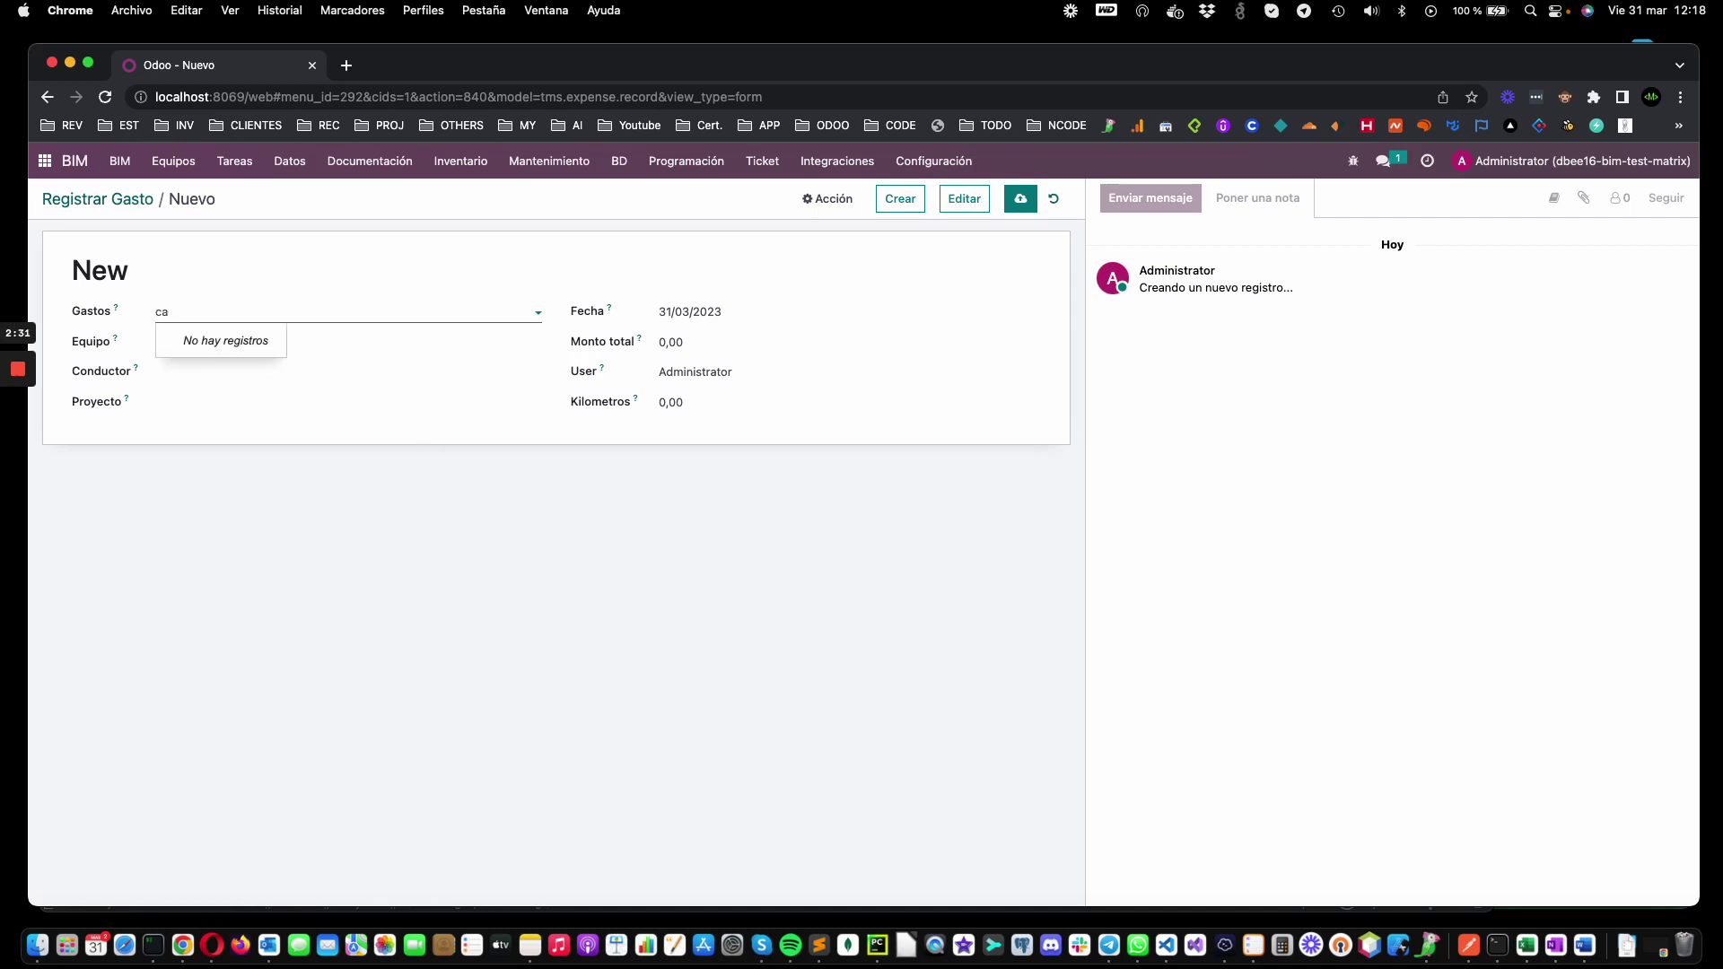
{"action": "key", "text": "BackSpace"}
{"action": "key", "text": "BackSpace"}
{"action": "left_click", "coordinate": [206, 363]}
{"action": "left_click", "coordinate": [242, 342]}
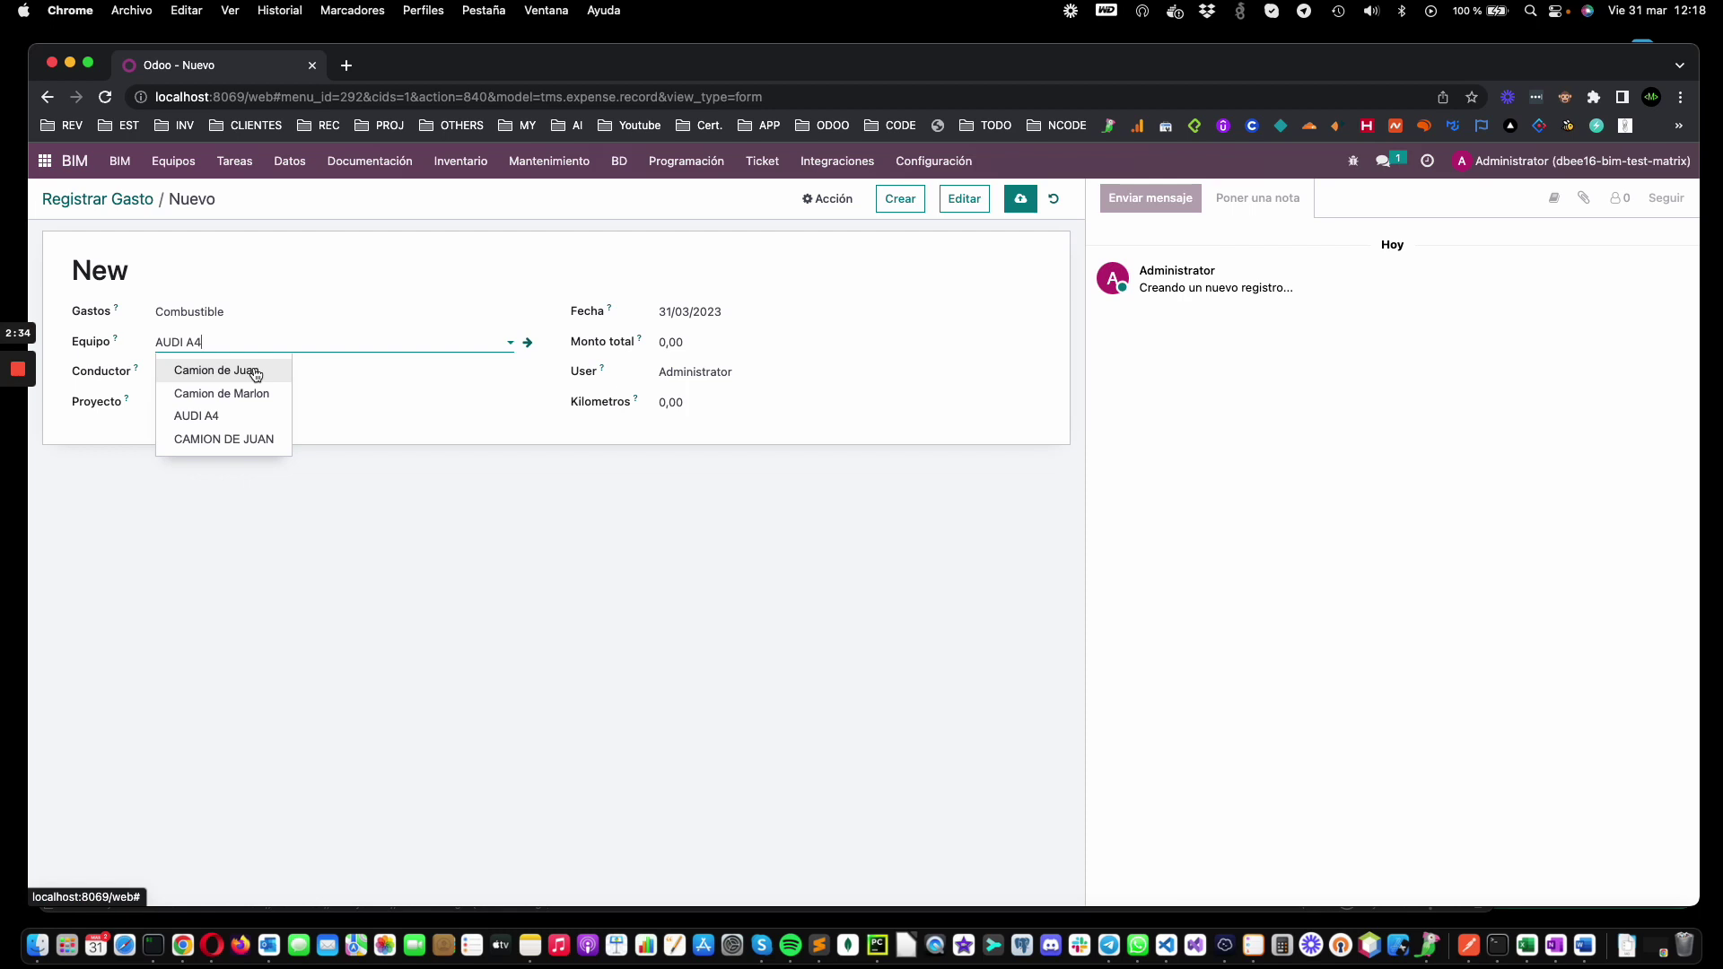
Step: Replace the owner's name in the description of transport equipment BTE0001 with another first name, save it and return to the equipment list
{"action": "left_click", "coordinate": [174, 161]}
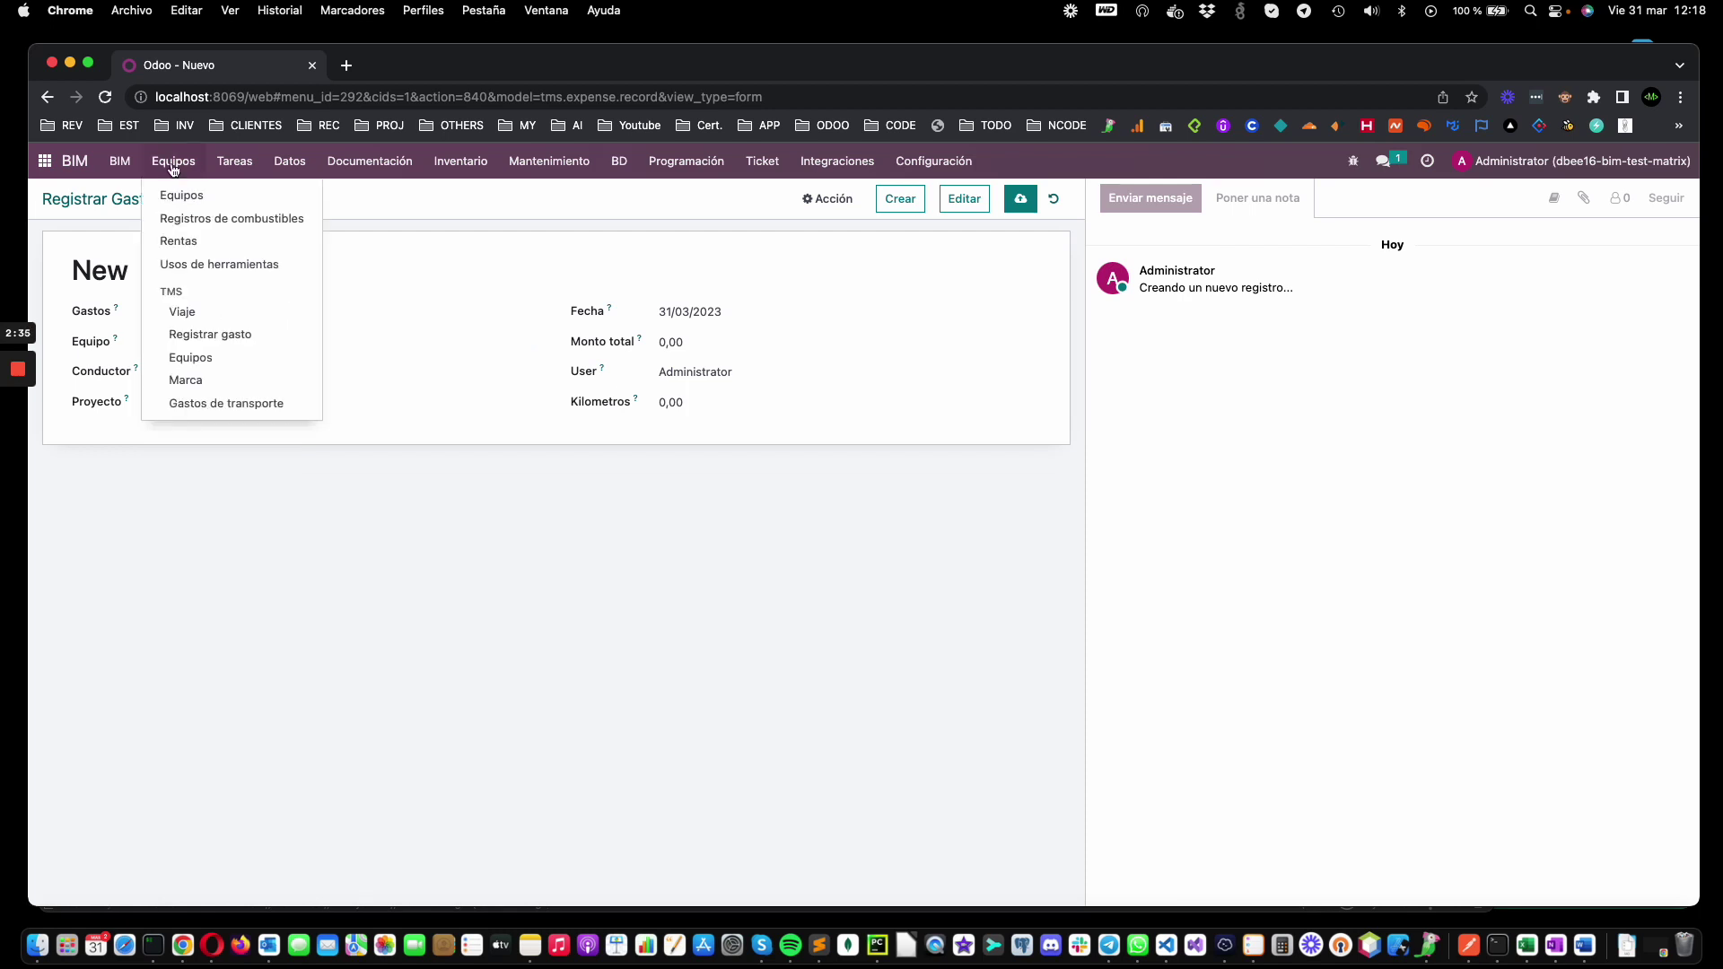
{"action": "left_click", "coordinate": [205, 357]}
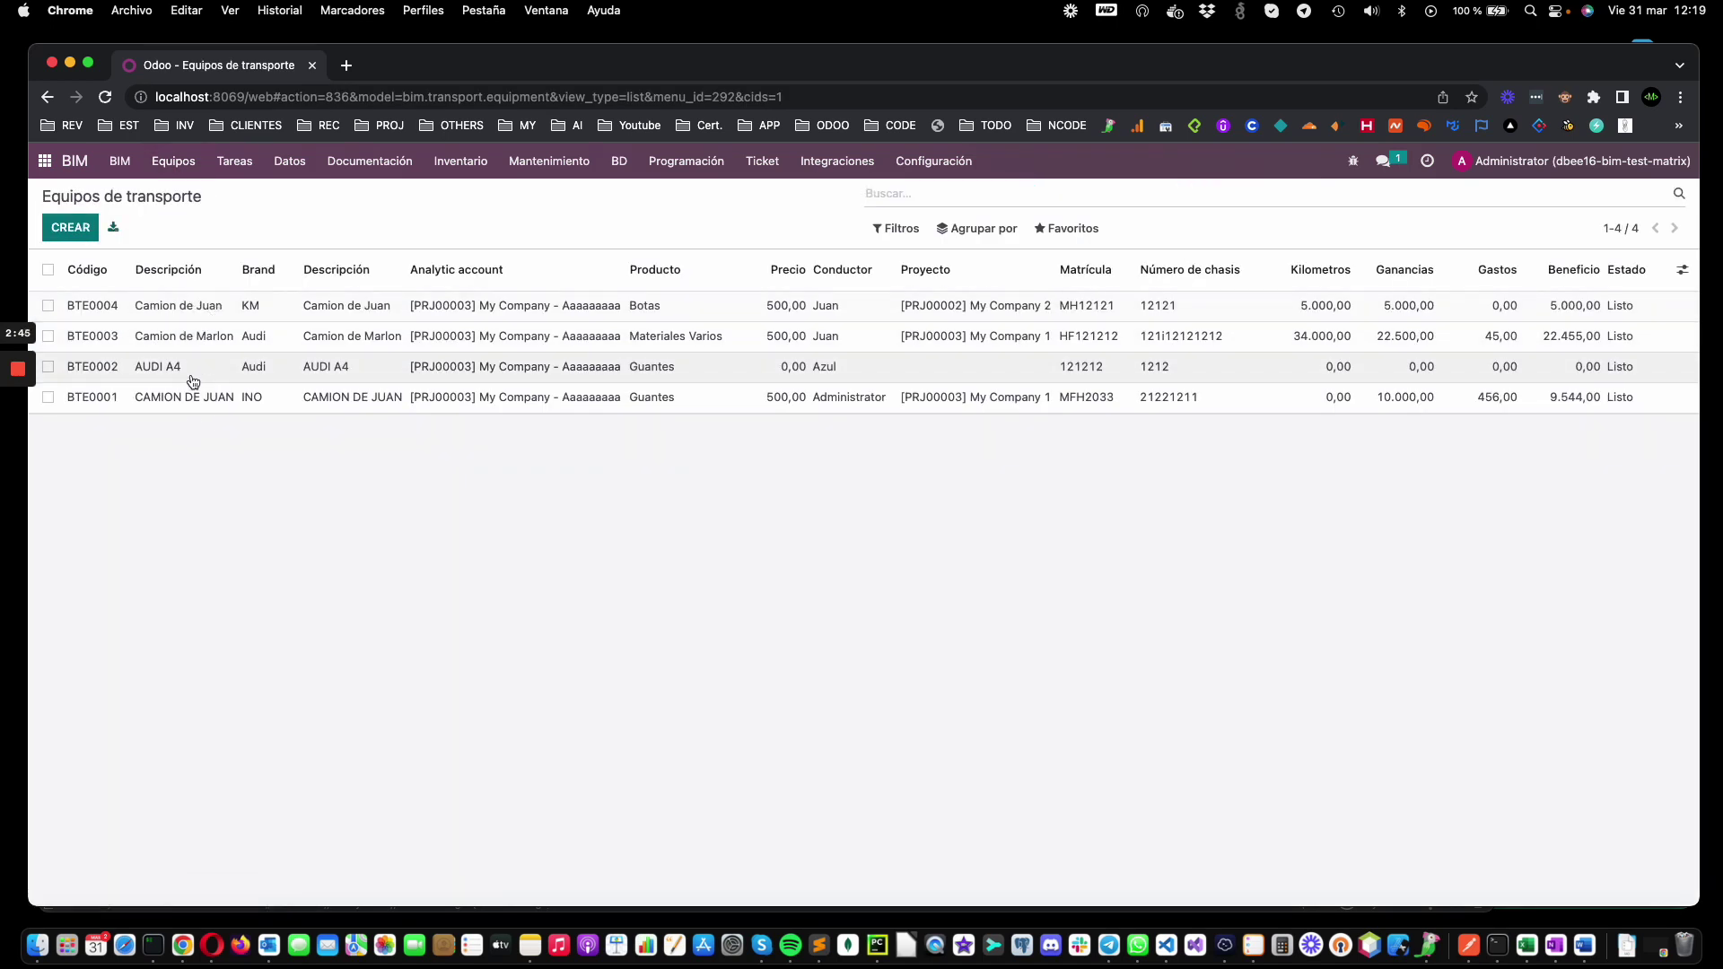
{"action": "left_click", "coordinate": [205, 399]}
{"action": "left_click", "coordinate": [237, 343]}
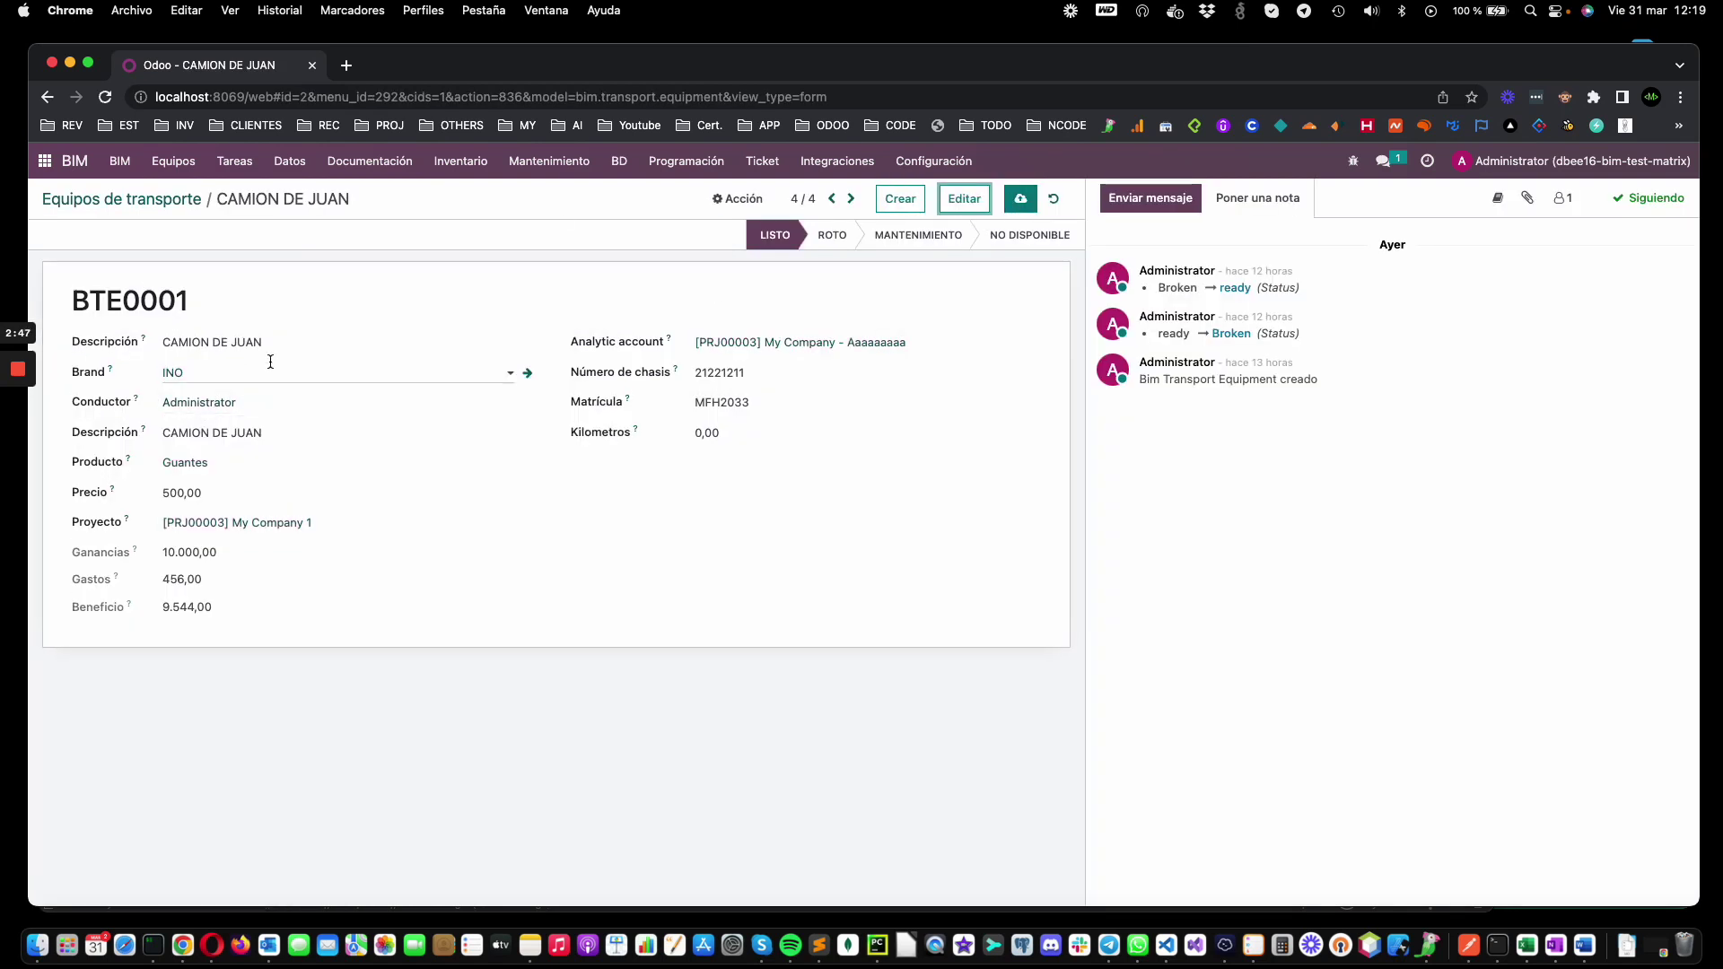
{"action": "double_click", "coordinate": [244, 342]}
{"action": "type", "text": "Maikel"}
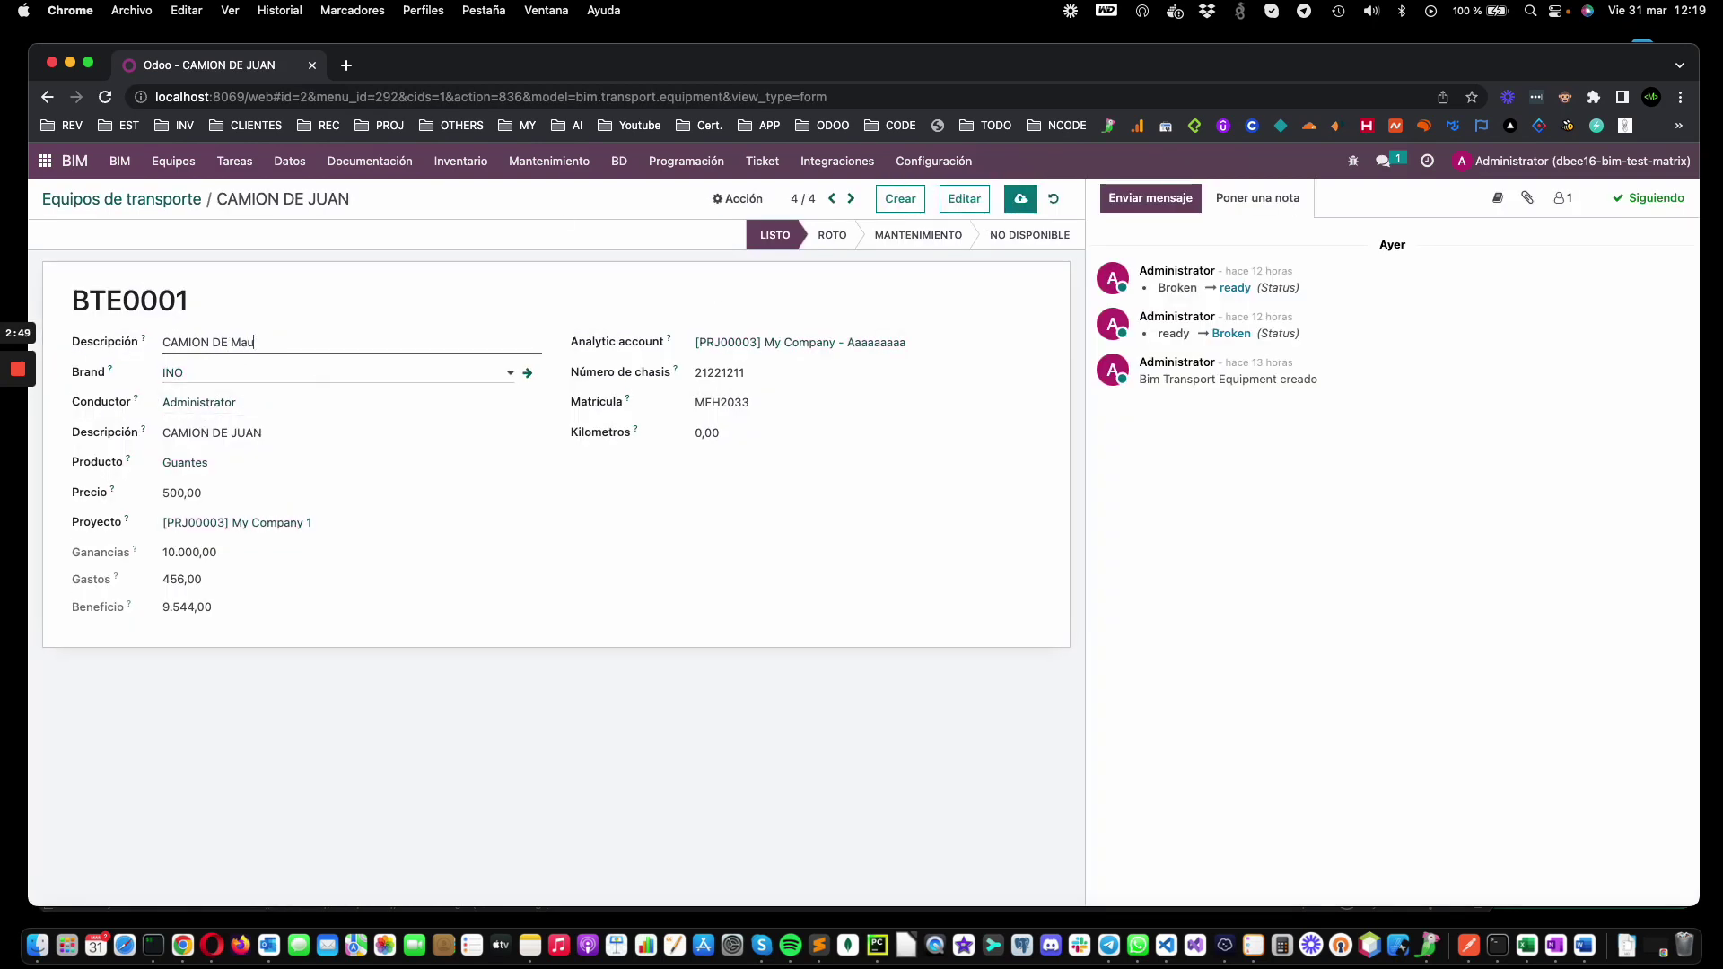
{"action": "left_click", "coordinate": [1021, 198]}
{"action": "left_click", "coordinate": [162, 198]}
Step: Start a new expense record (Registrar gasto) with expense Combustible, the KM-brand truck as equipment and project [PRJ00003] My Company 1
{"action": "left_click", "coordinate": [165, 164]}
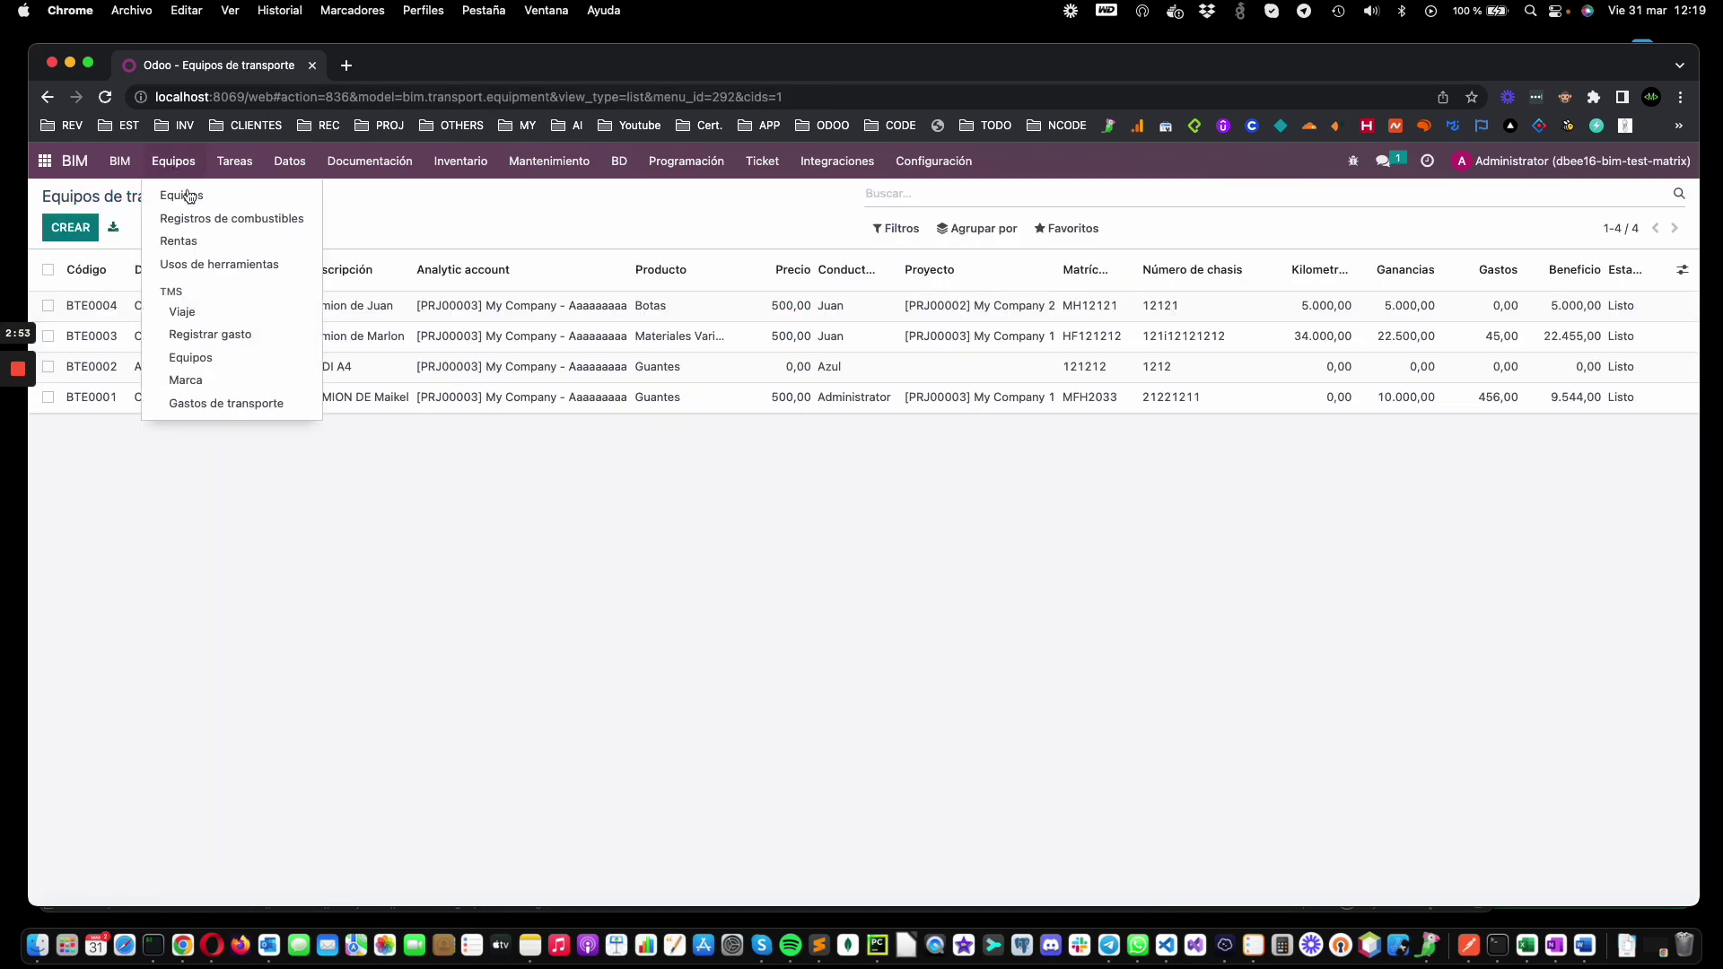
{"action": "left_click", "coordinate": [216, 345]}
{"action": "left_click", "coordinate": [70, 227]}
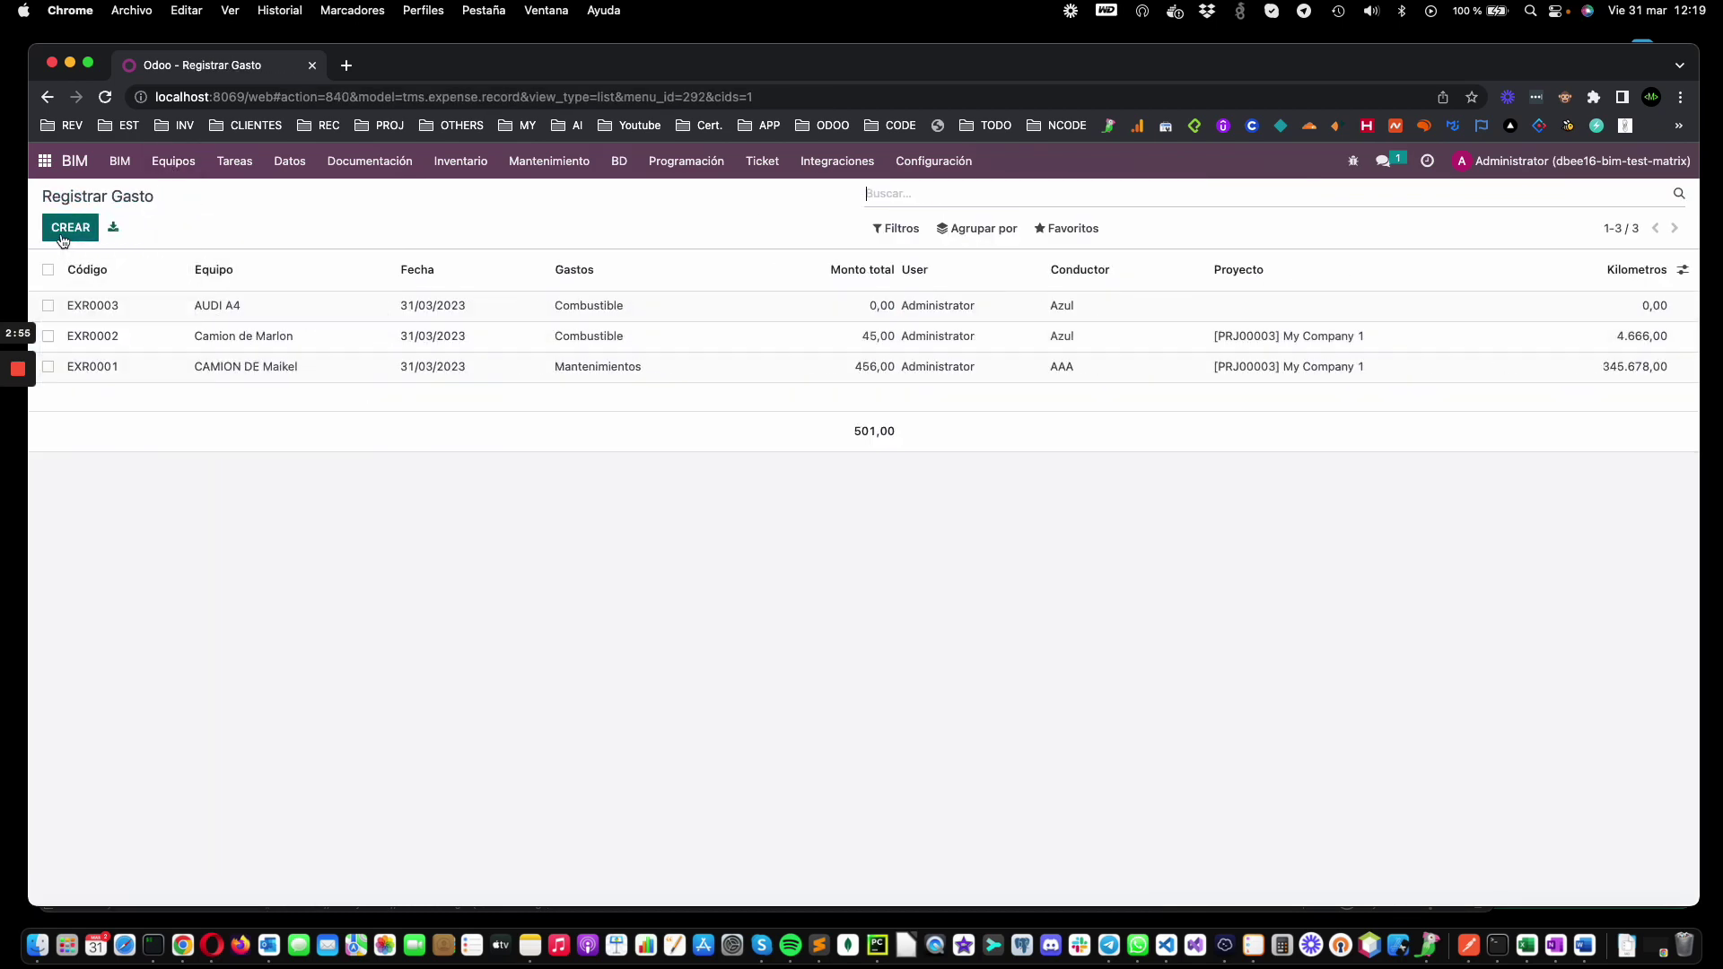
{"action": "left_click", "coordinate": [192, 321]}
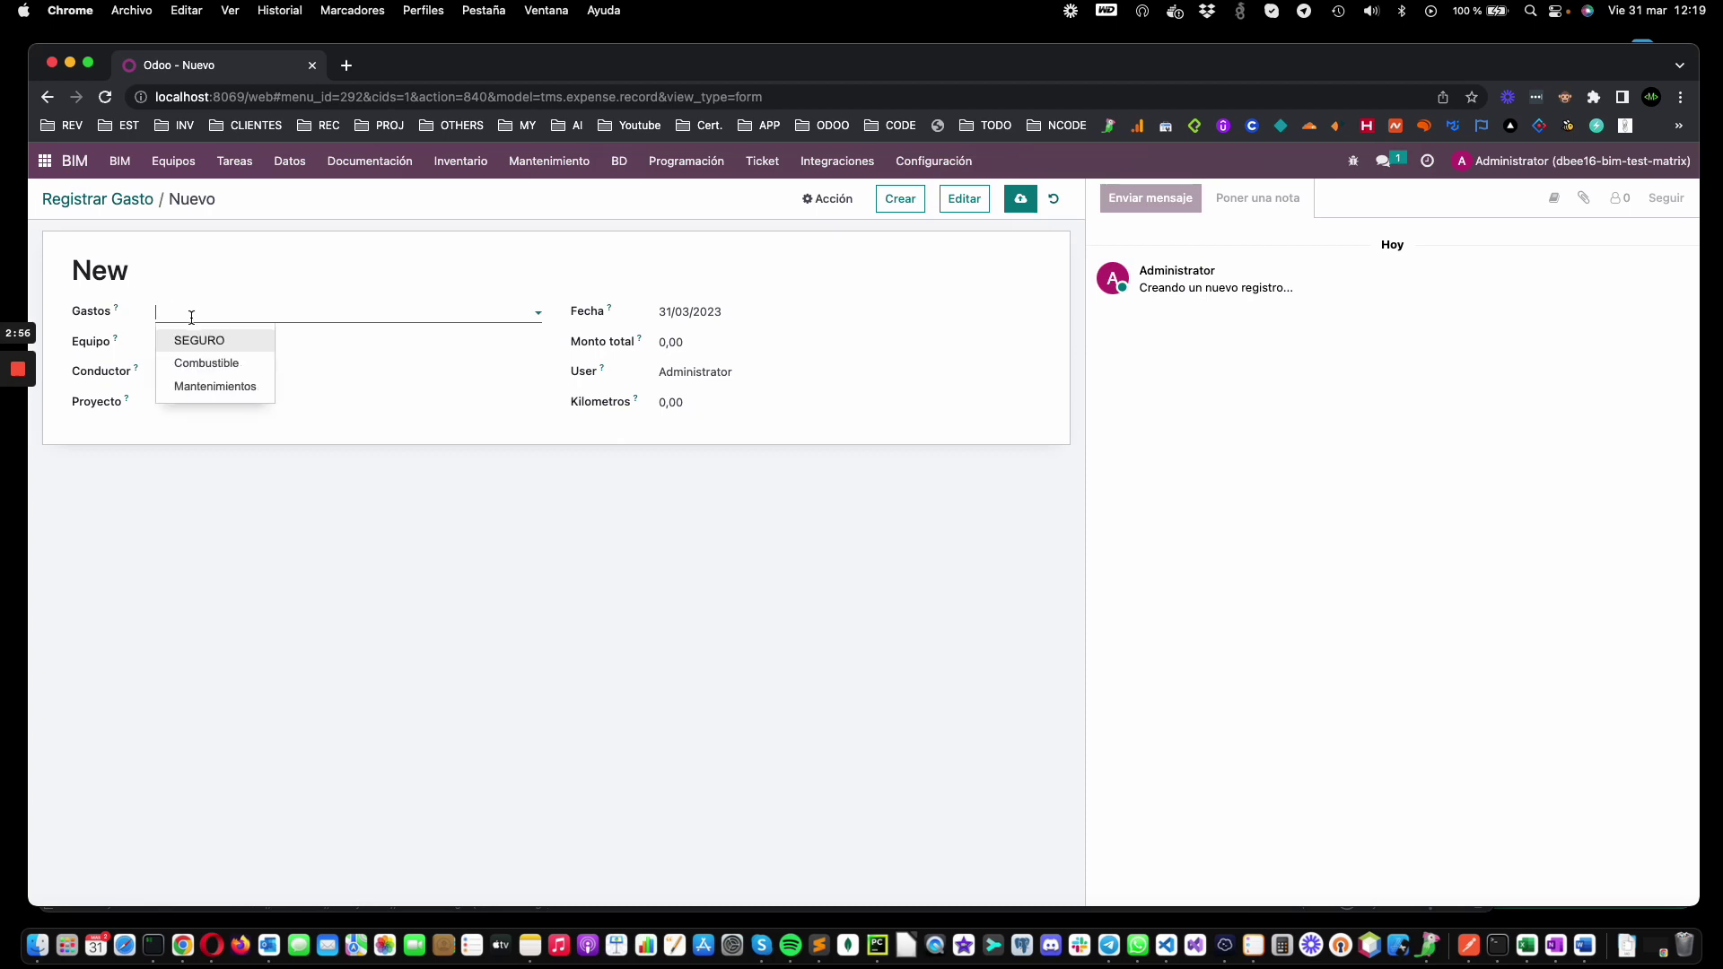
{"action": "left_click", "coordinate": [224, 362]}
{"action": "left_click", "coordinate": [207, 401]}
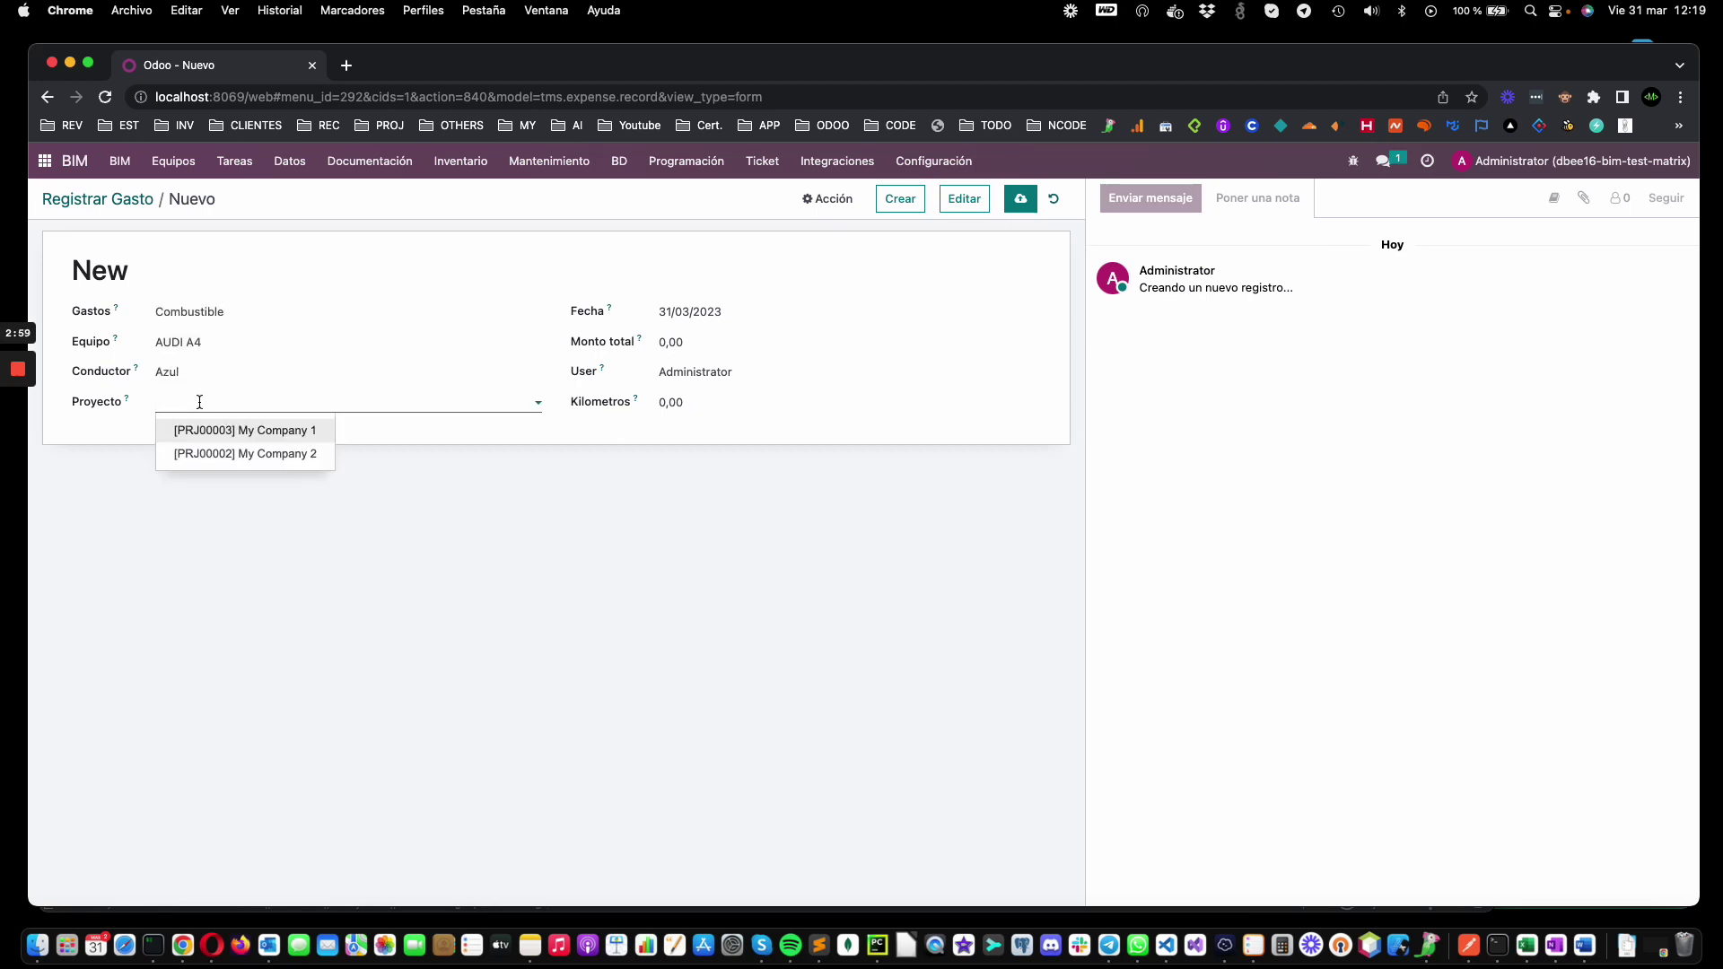
{"action": "left_click", "coordinate": [206, 342]}
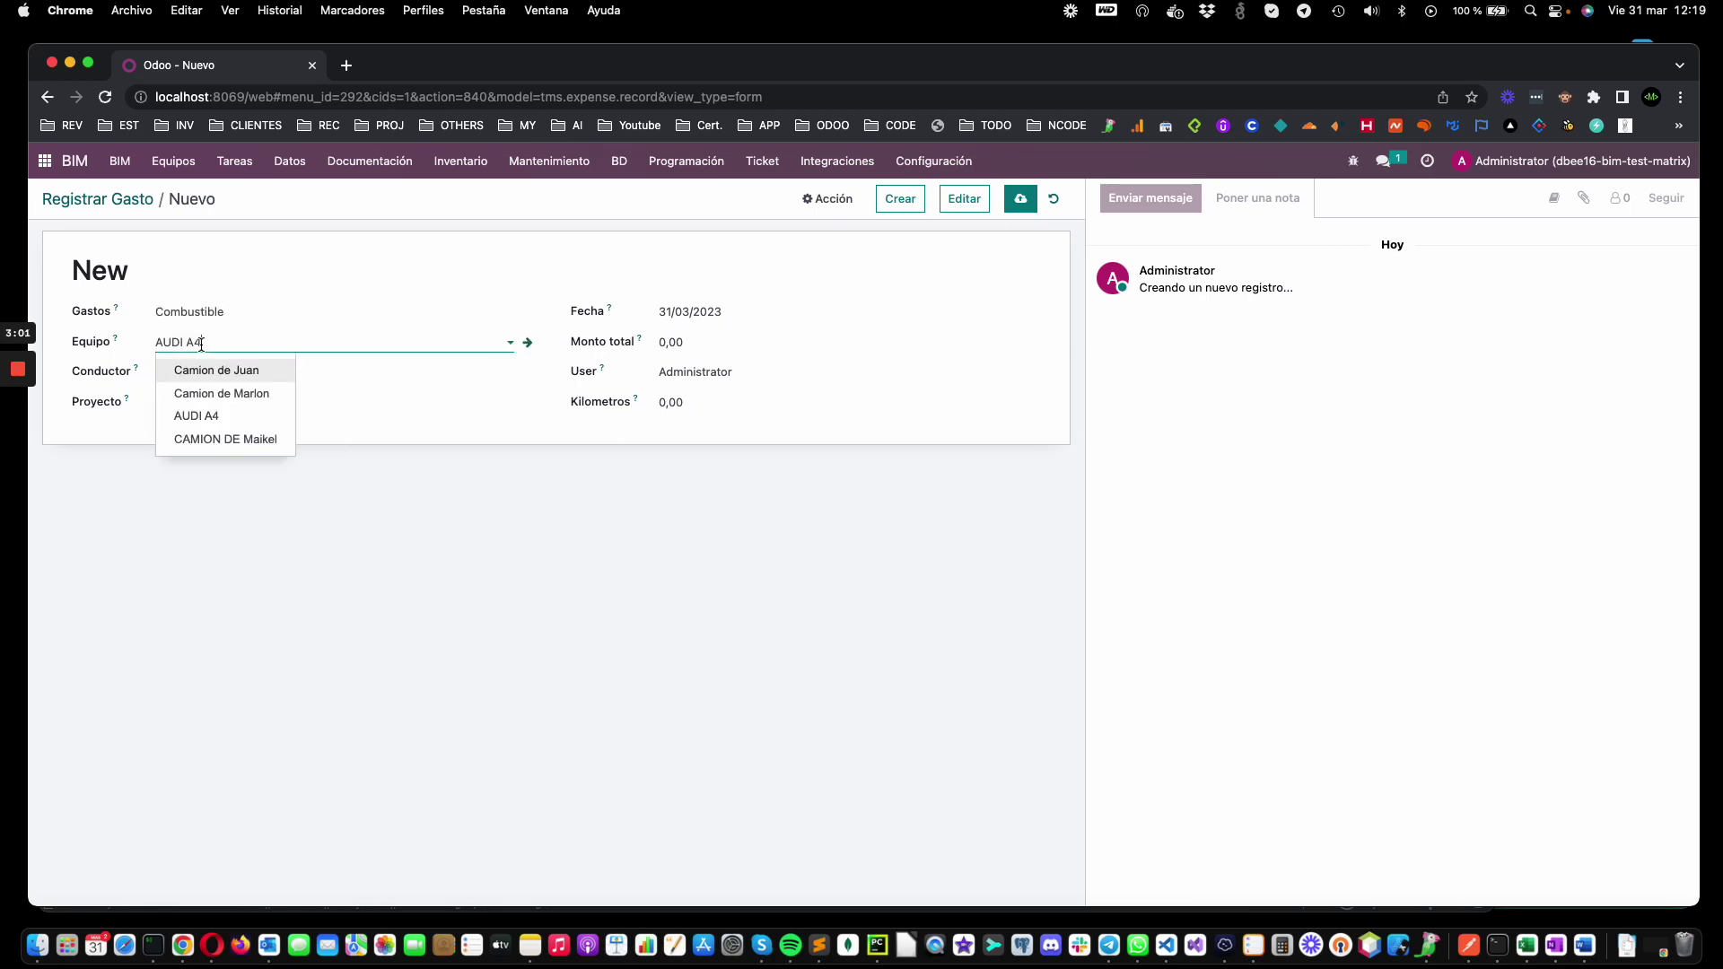
{"action": "left_click", "coordinate": [215, 368]}
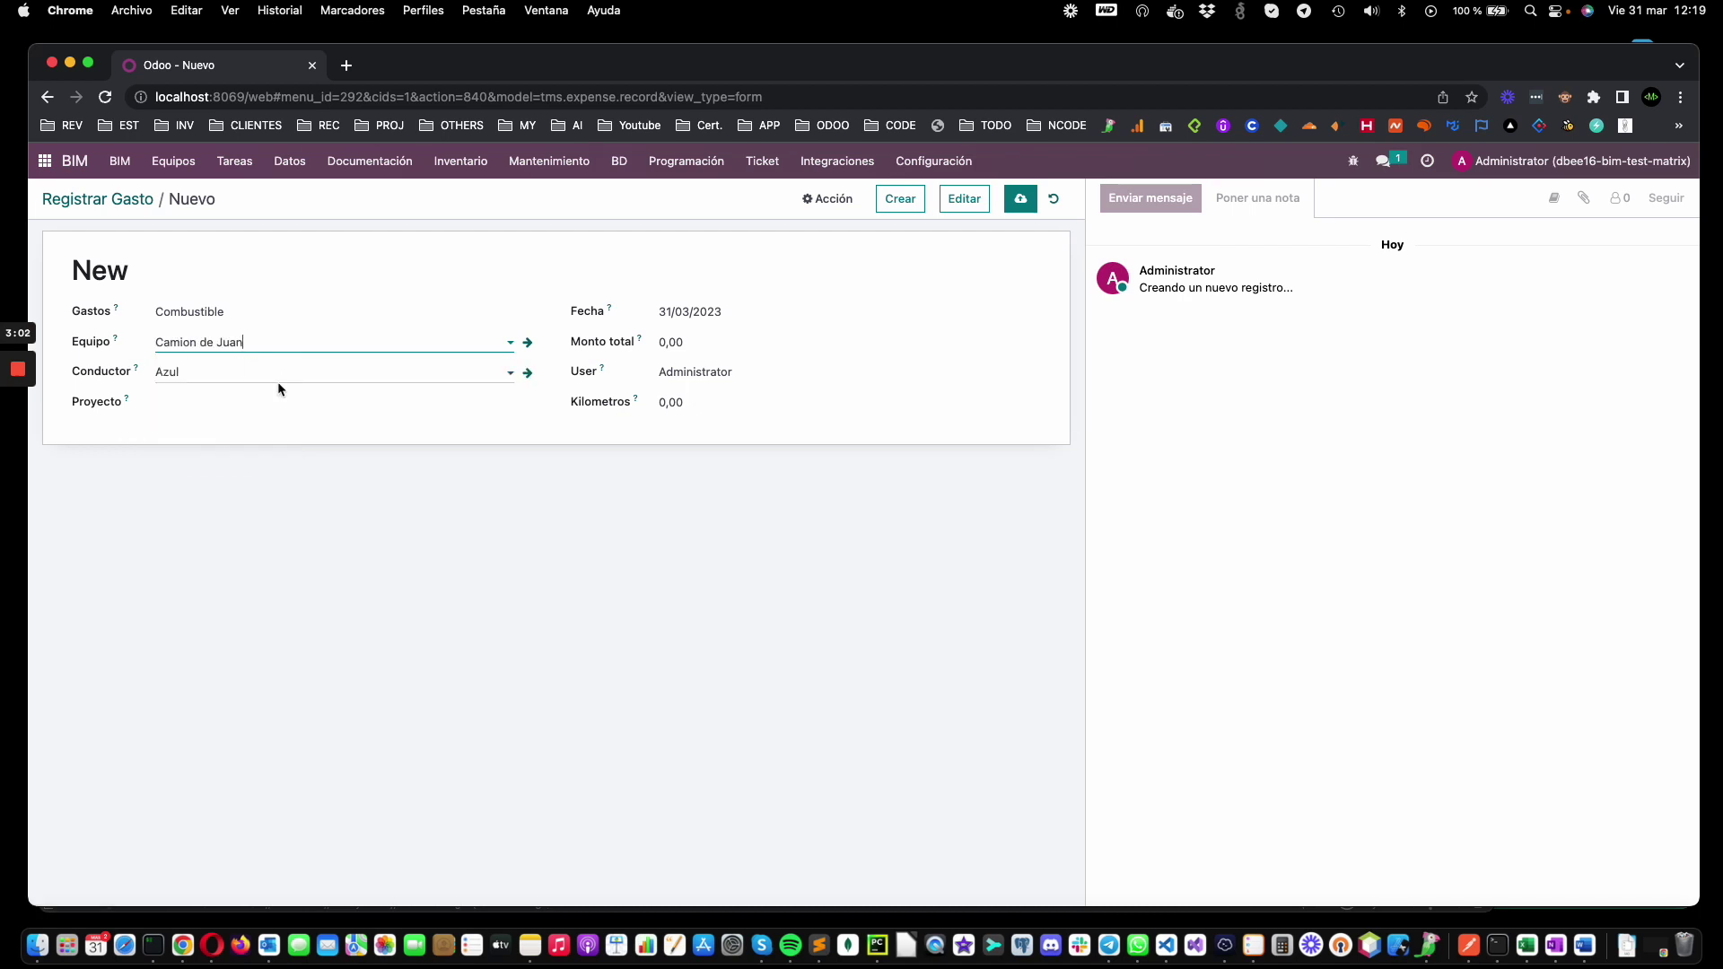
{"action": "left_click", "coordinate": [185, 405]}
{"action": "left_click", "coordinate": [256, 431]}
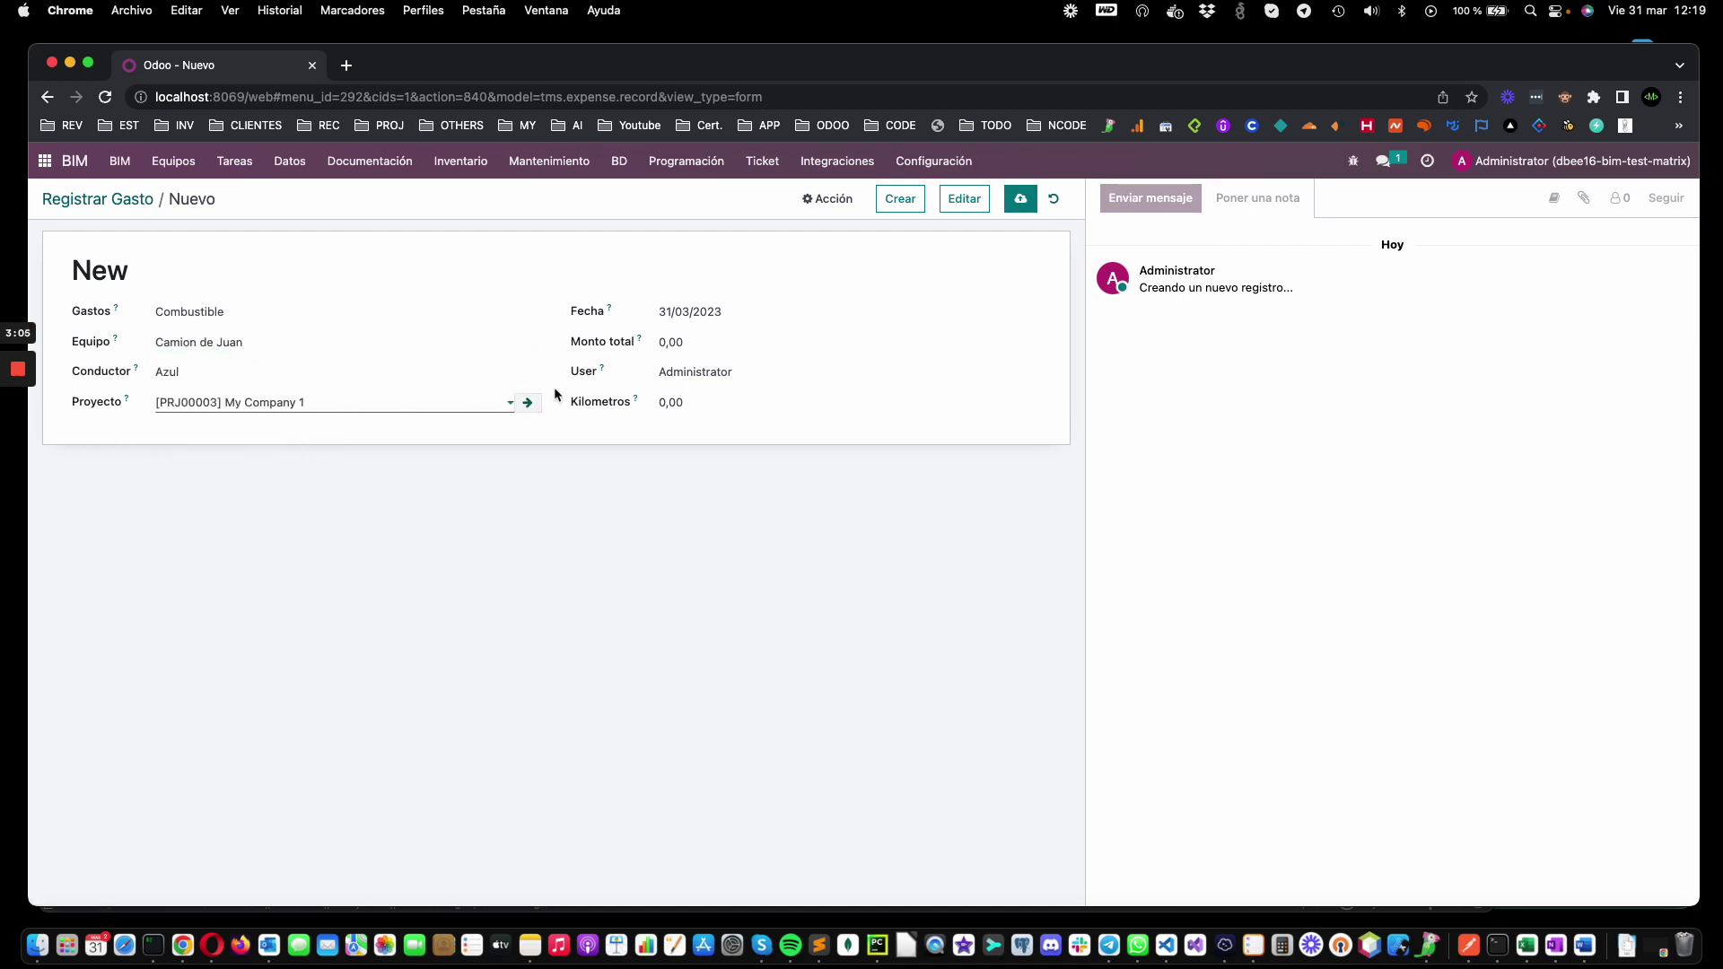
Step: Set the expense record's total amount to 100 and kilometres to 5000, save it and return to the list
{"action": "left_click", "coordinate": [662, 341]}
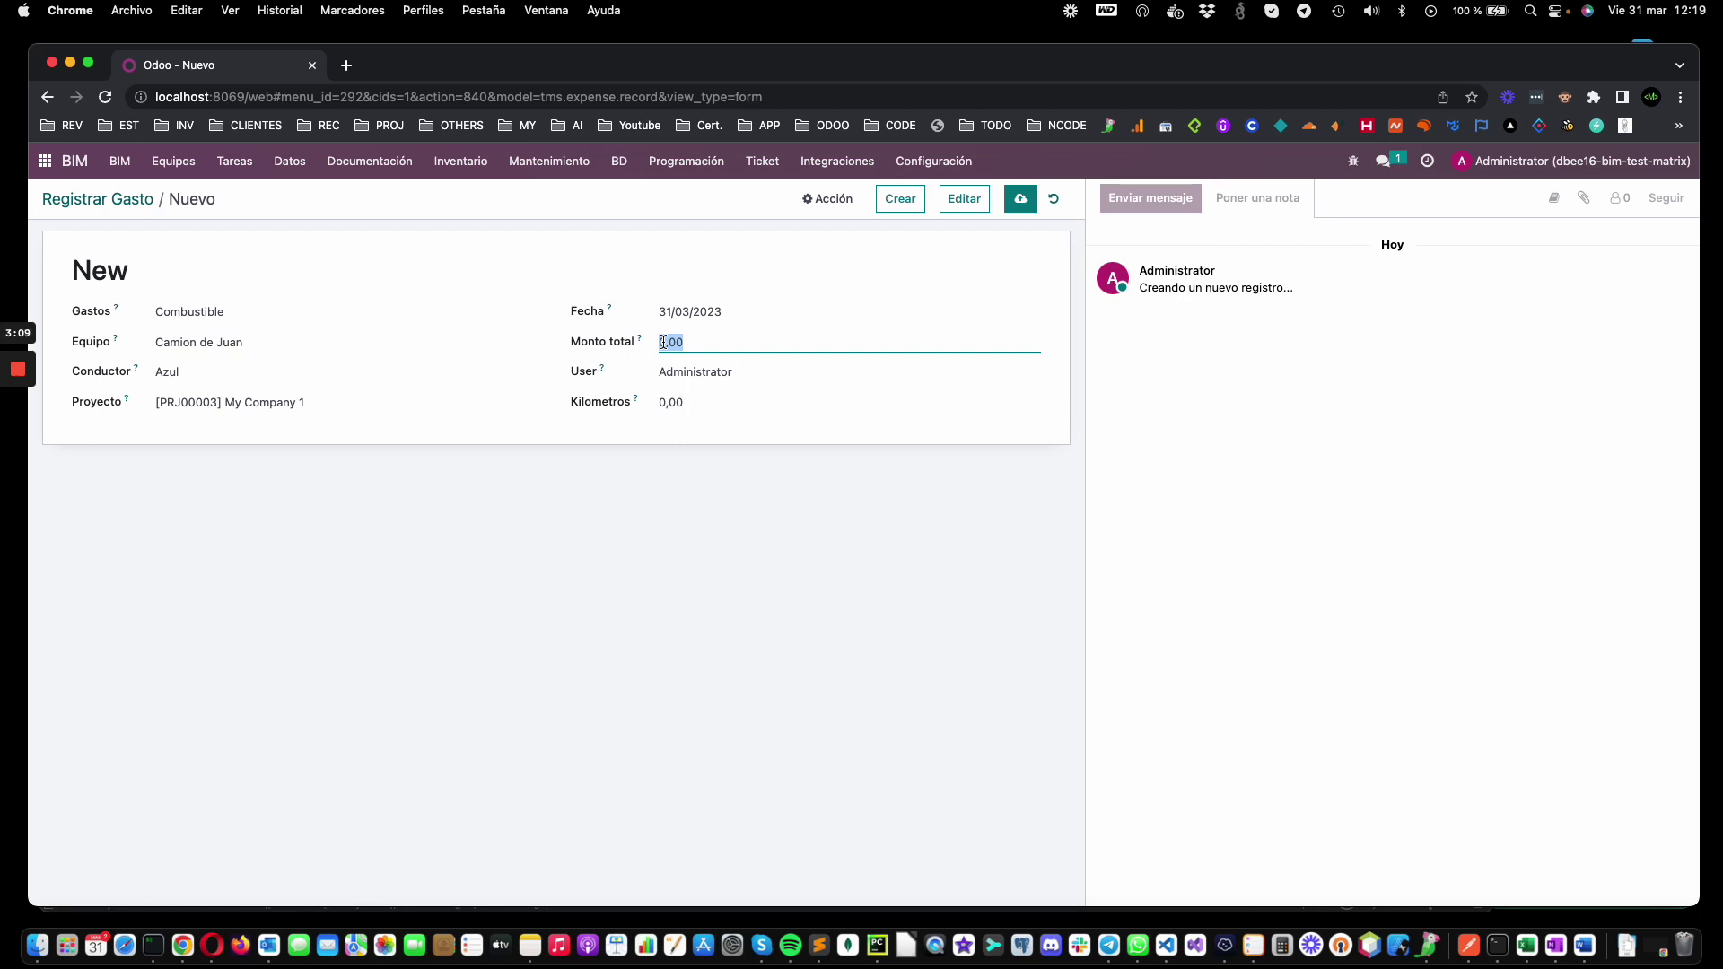
{"action": "type", "text": "100"}
{"action": "left_click", "coordinate": [696, 401]}
{"action": "type", "text": "5000"}
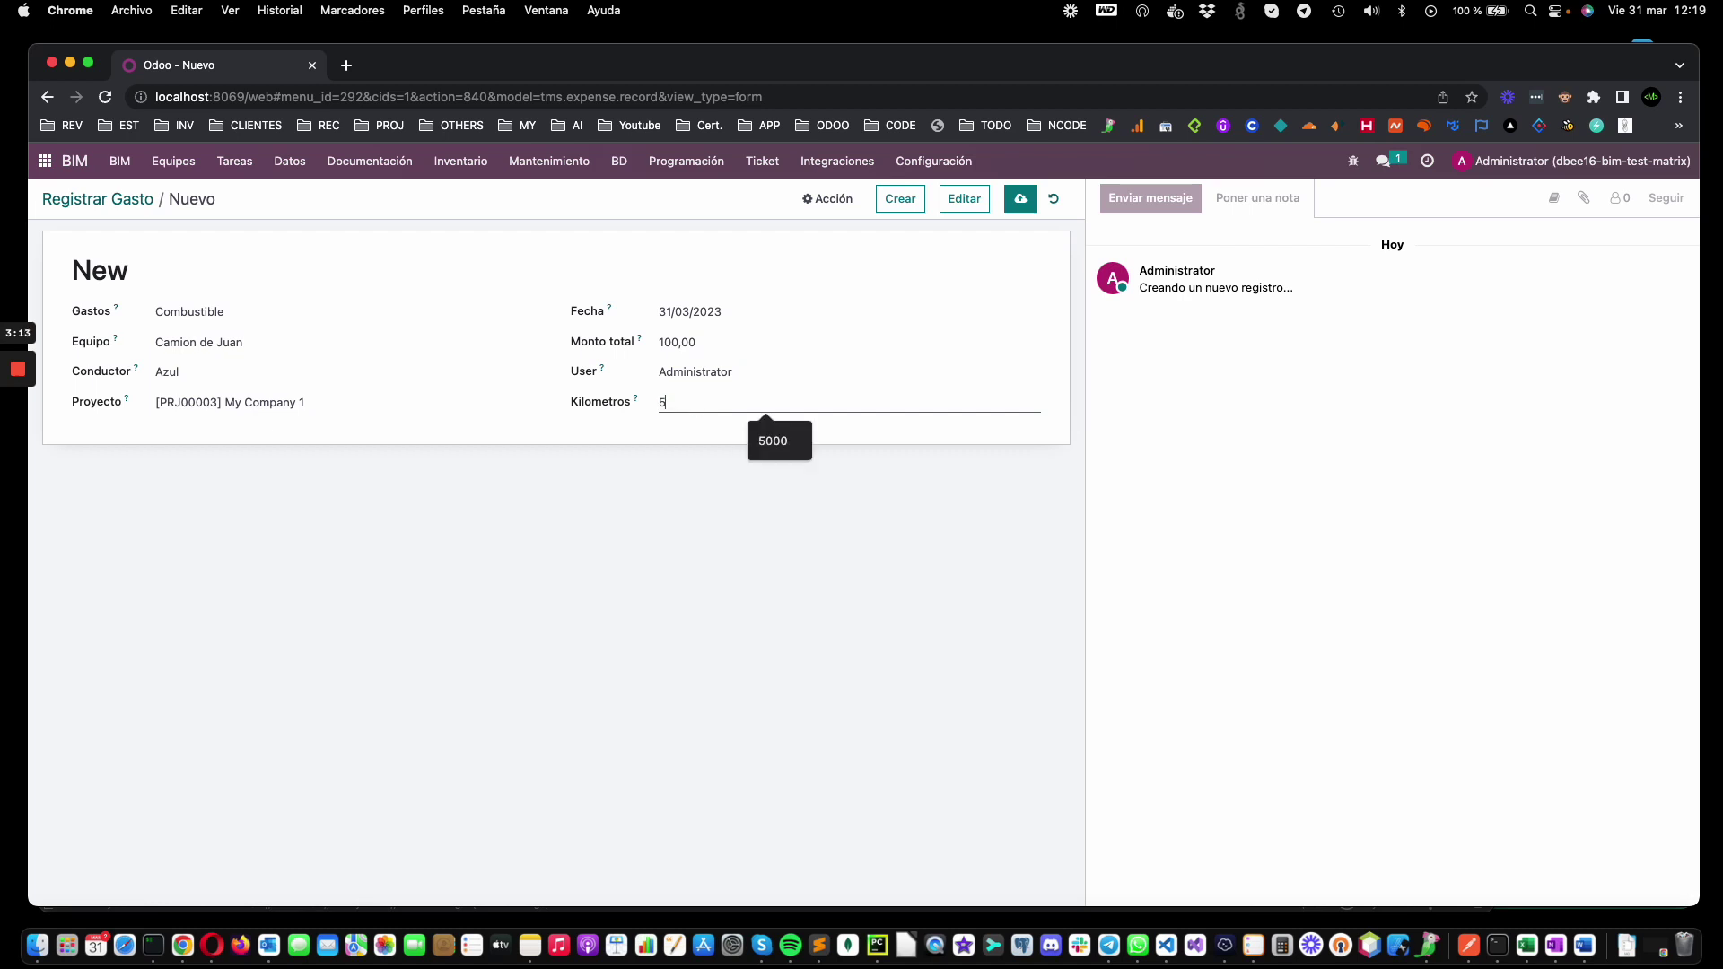
{"action": "left_click", "coordinate": [748, 446]}
{"action": "left_click", "coordinate": [709, 401]}
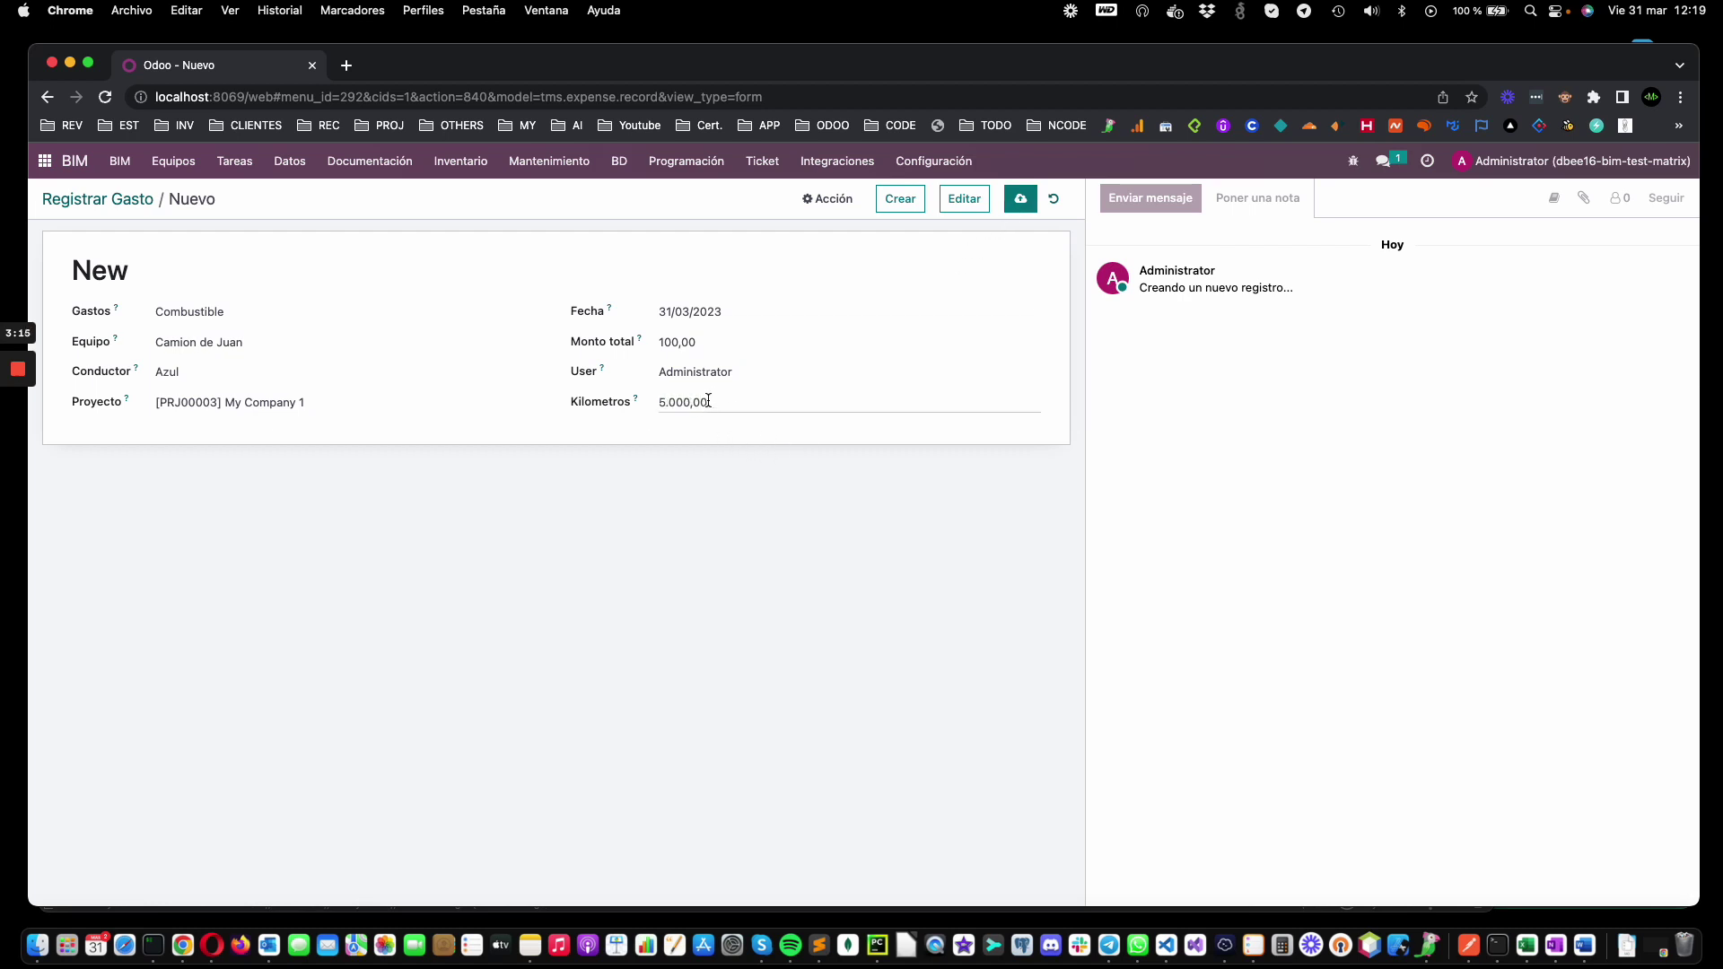
{"action": "left_click", "coordinate": [1020, 199]}
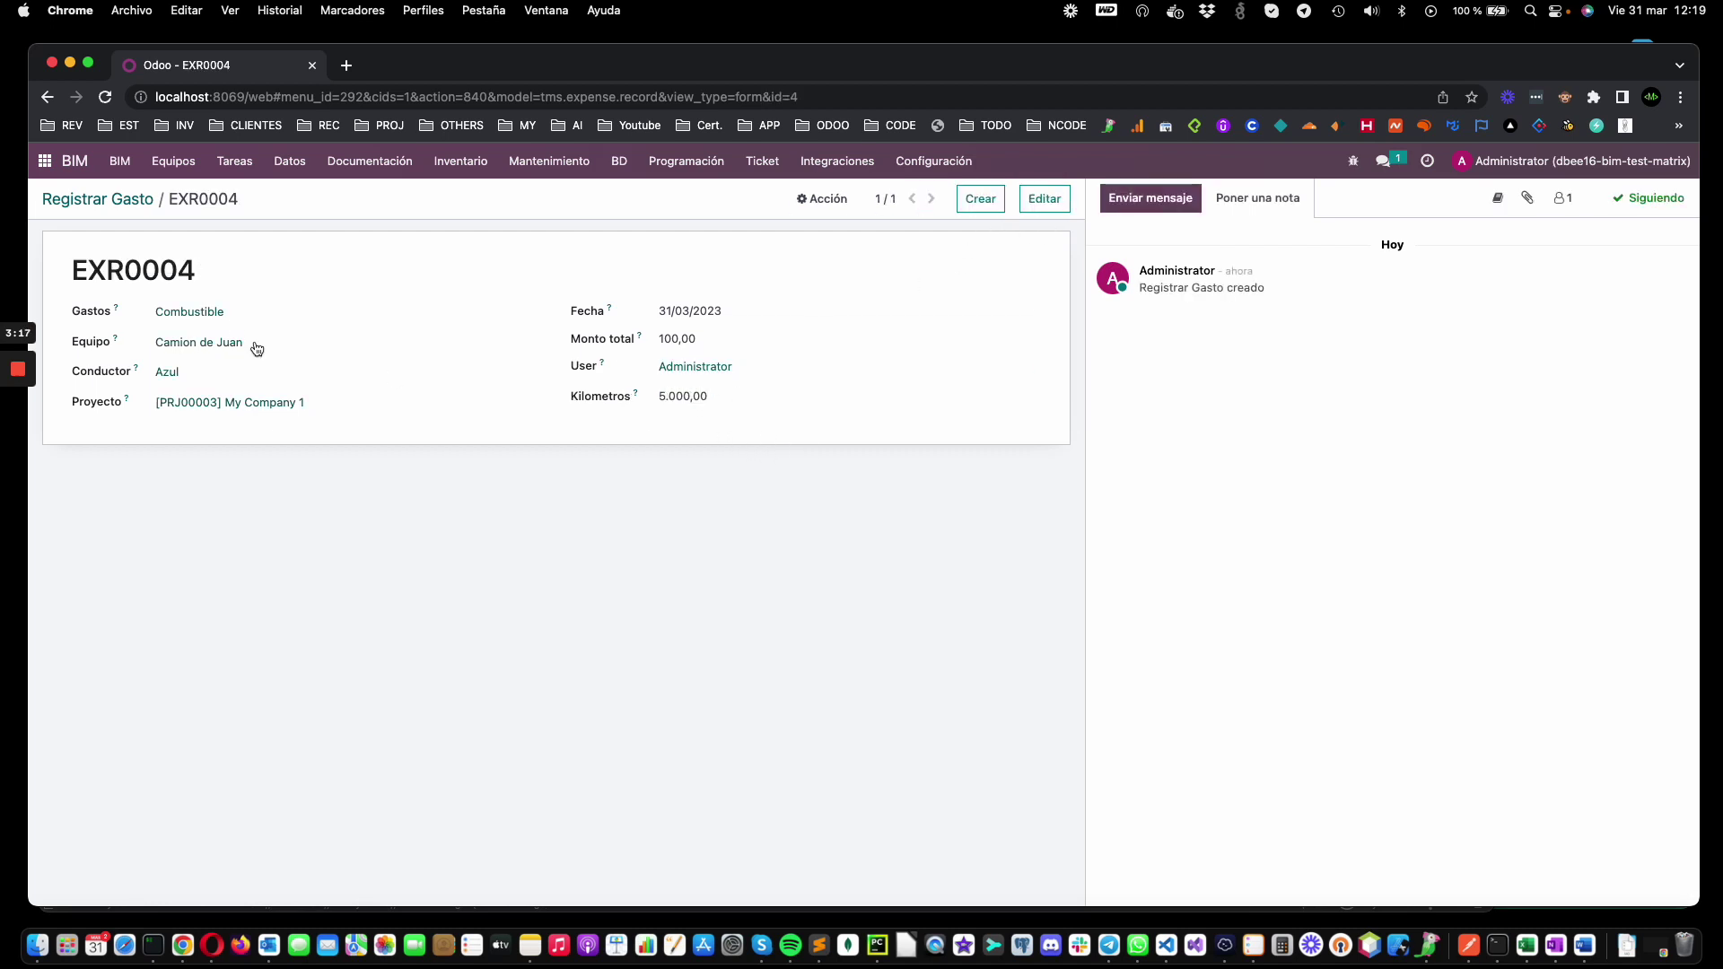
{"action": "left_click", "coordinate": [123, 199]}
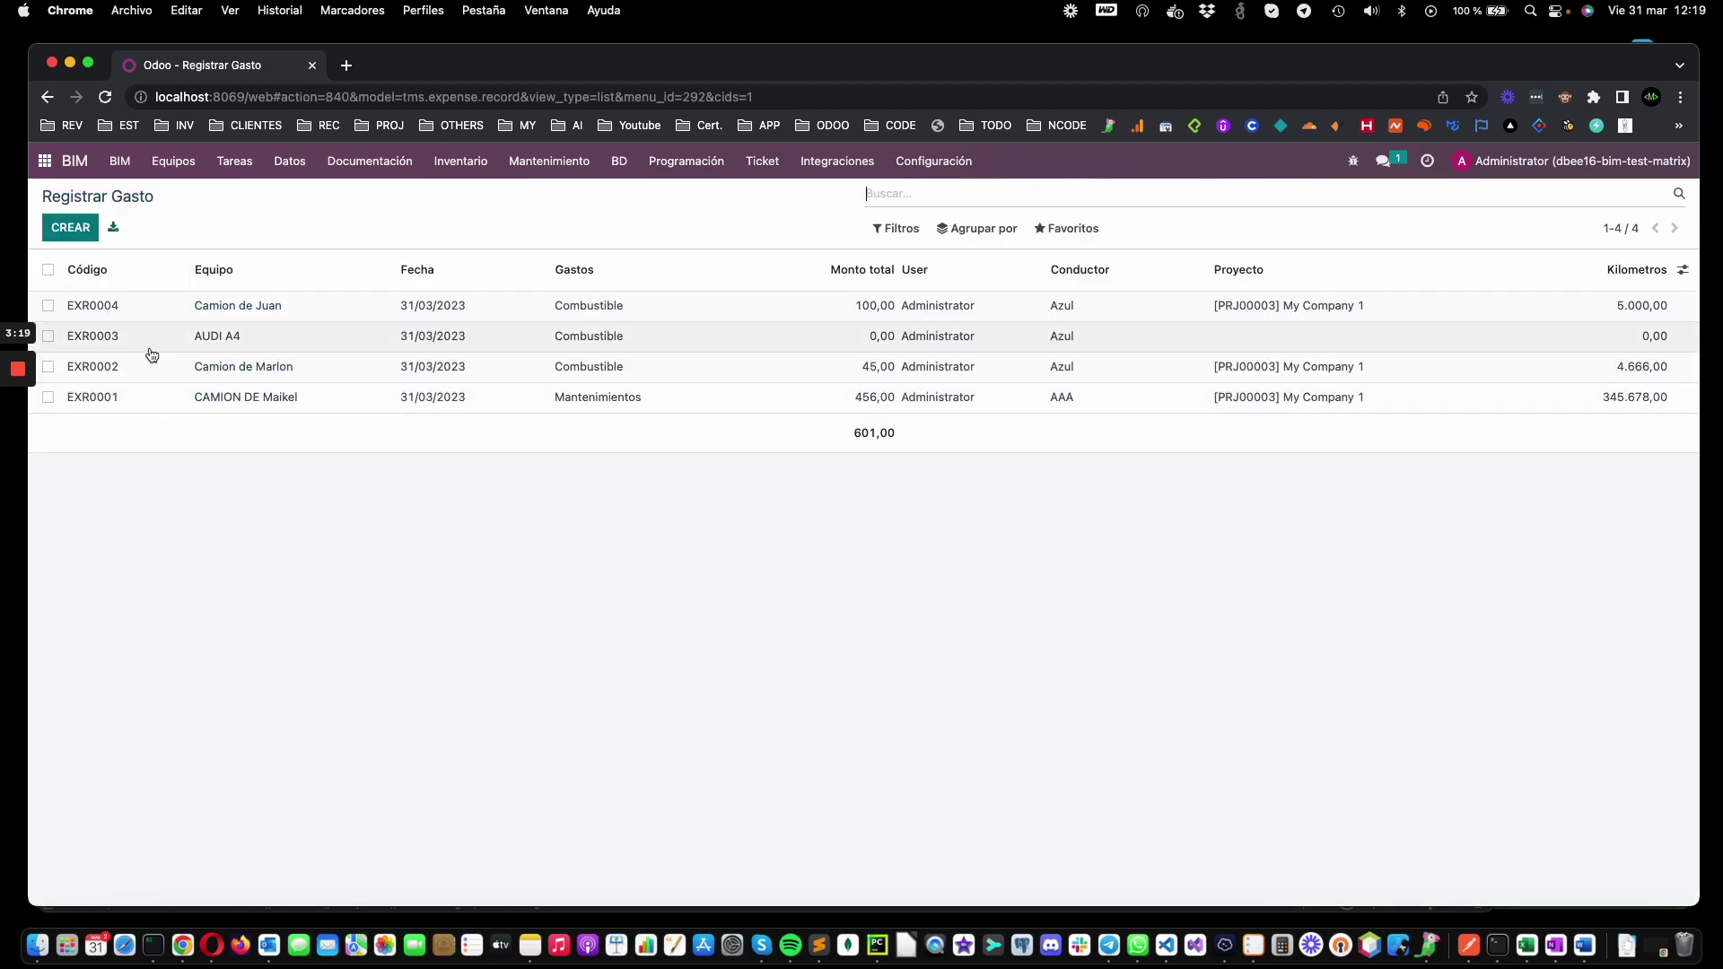
{"action": "left_click", "coordinate": [70, 227]}
{"action": "left_click", "coordinate": [197, 312]}
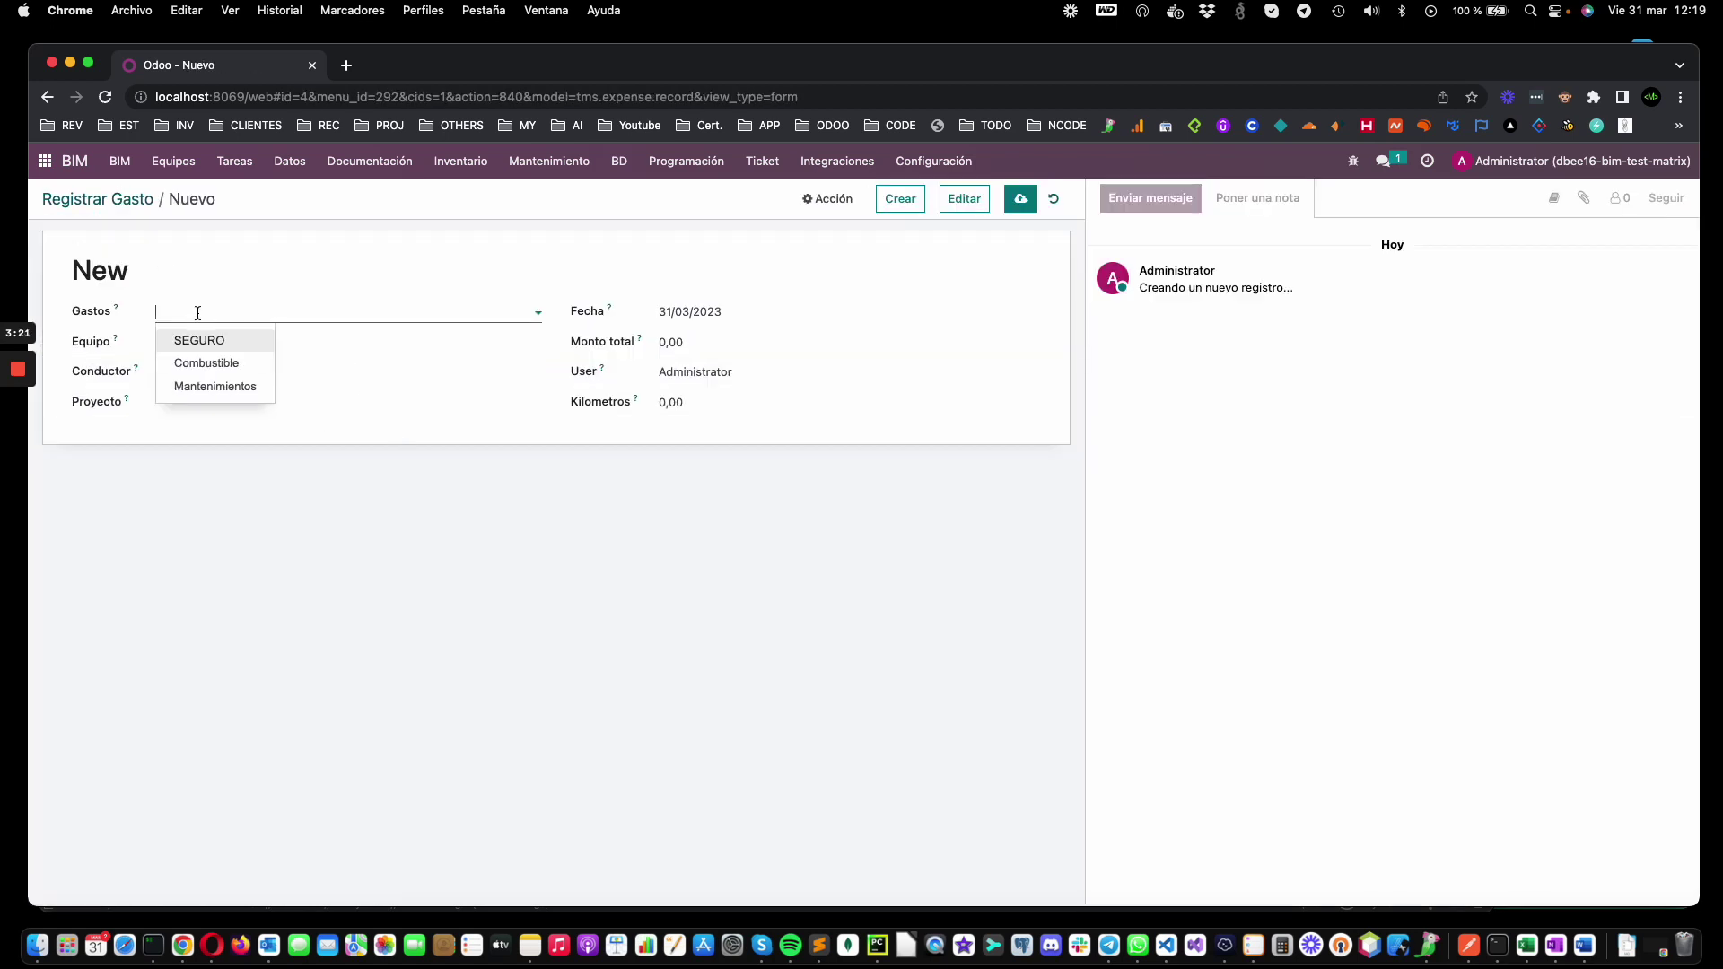
{"action": "left_click", "coordinate": [244, 228]}
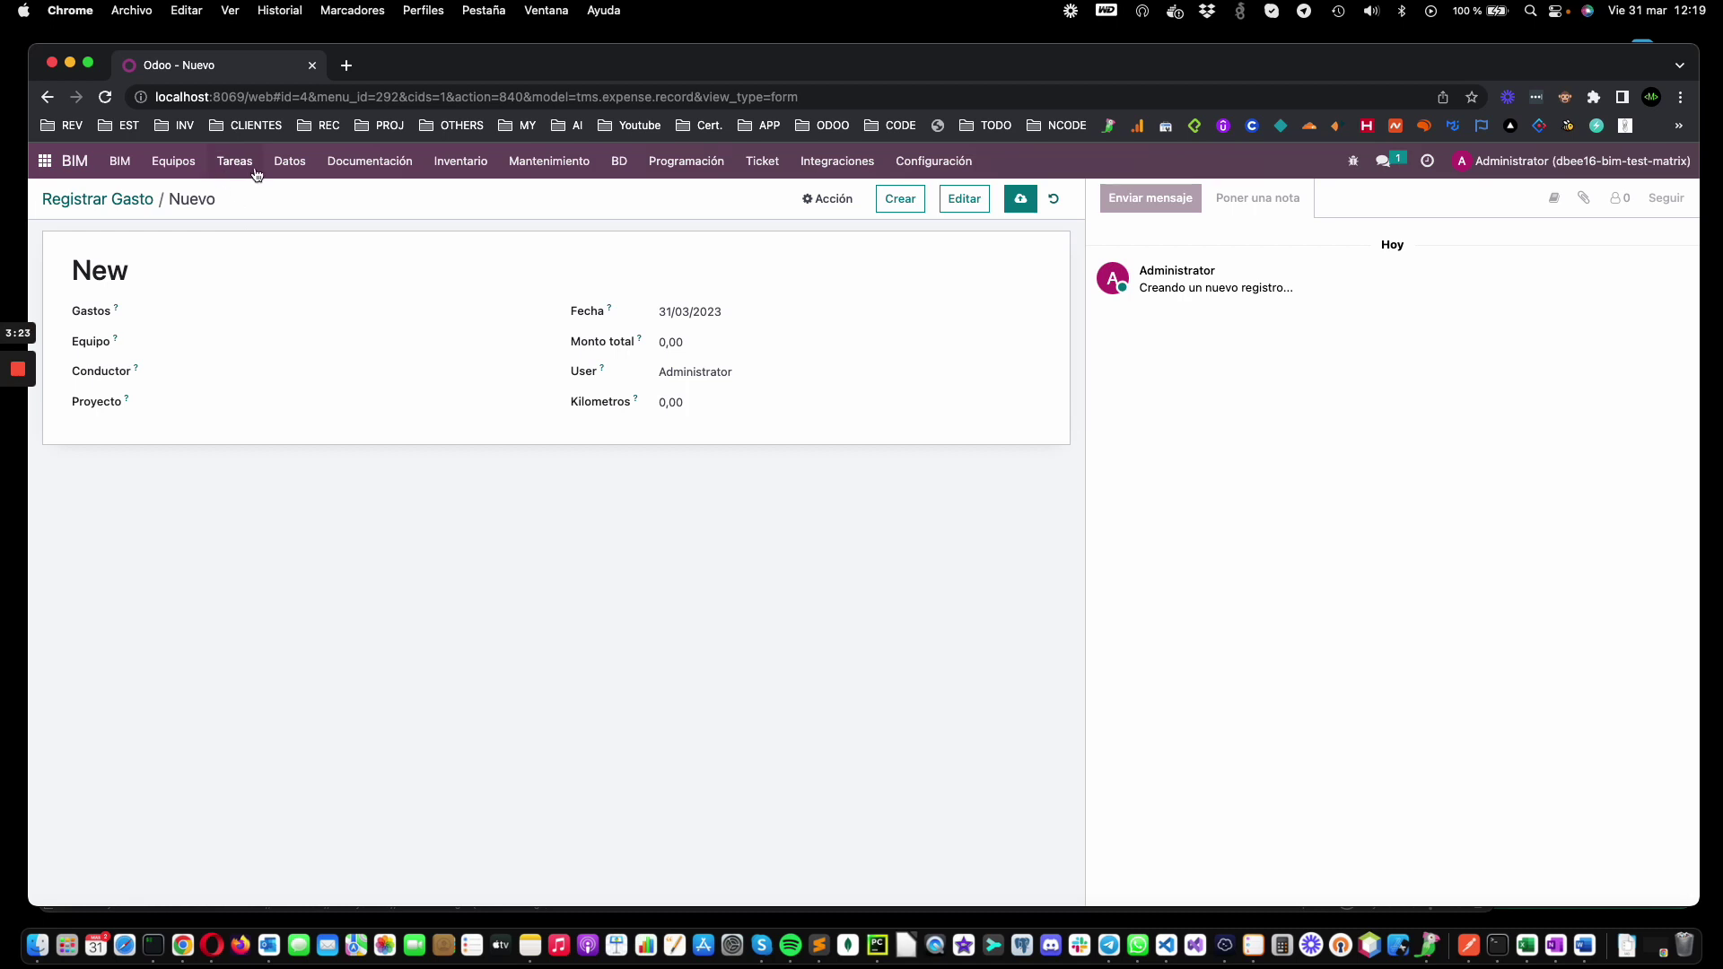
Step: Create a transport expense (Gastos de transporte) with description Alimentacion and product Materiales Varios, save it and return to the list
{"action": "left_click", "coordinate": [168, 171]}
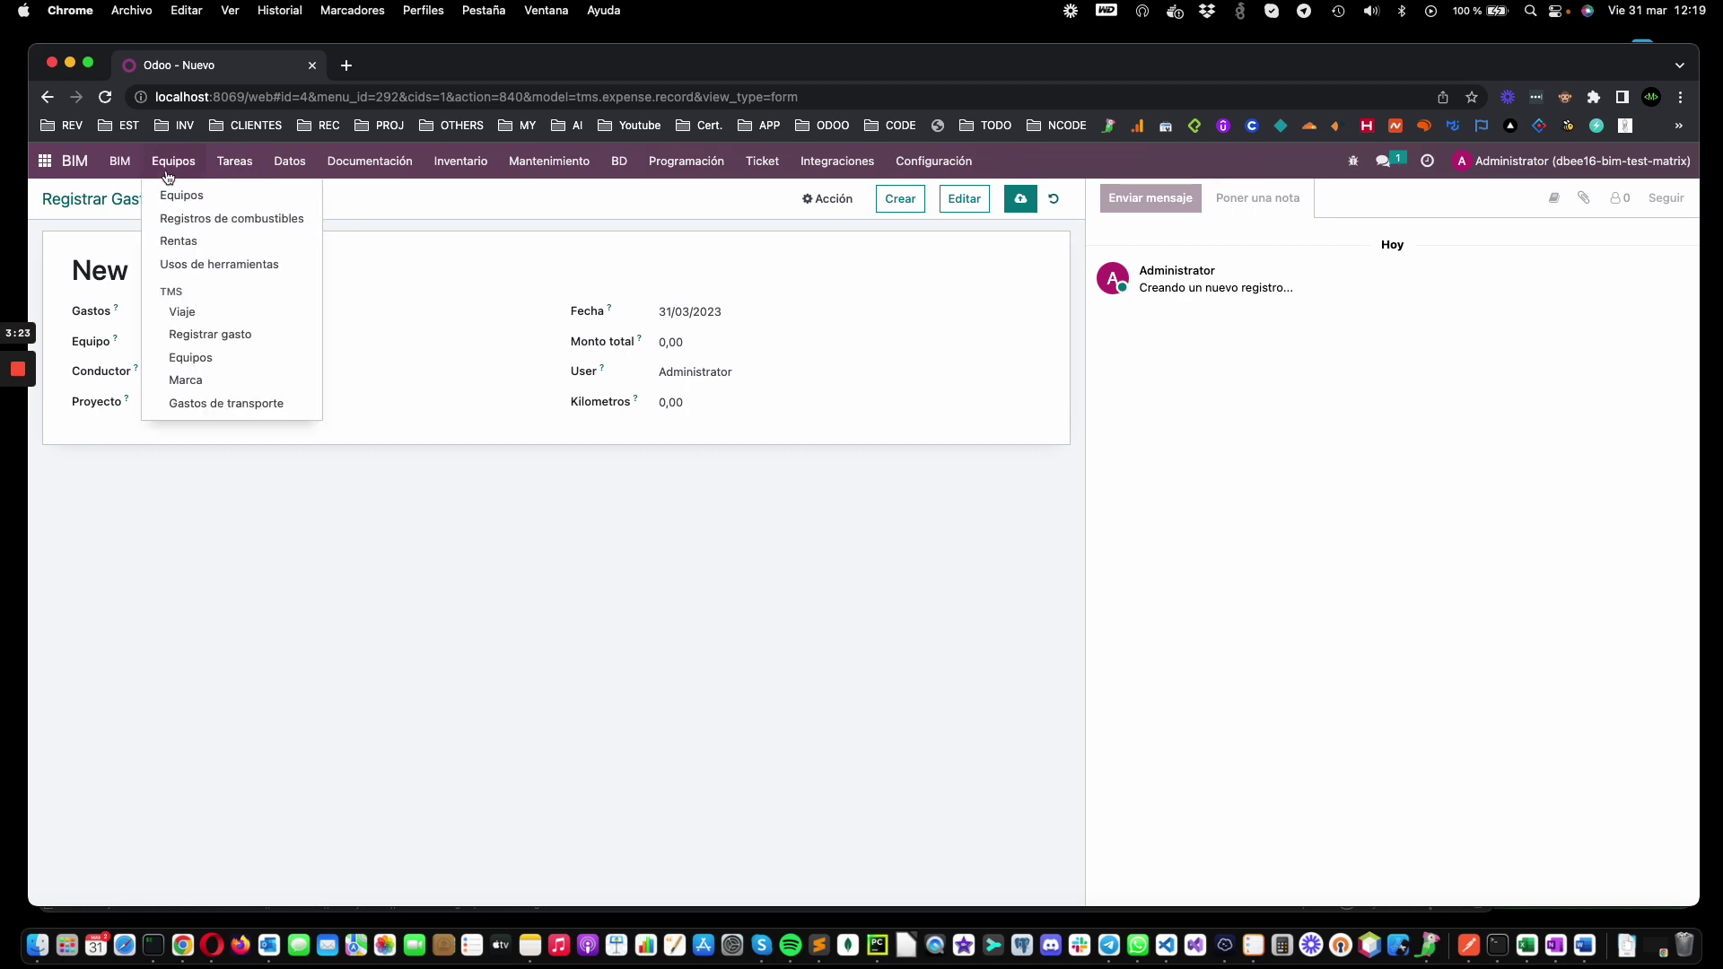
{"action": "left_click", "coordinate": [224, 404]}
{"action": "left_click", "coordinate": [72, 230]}
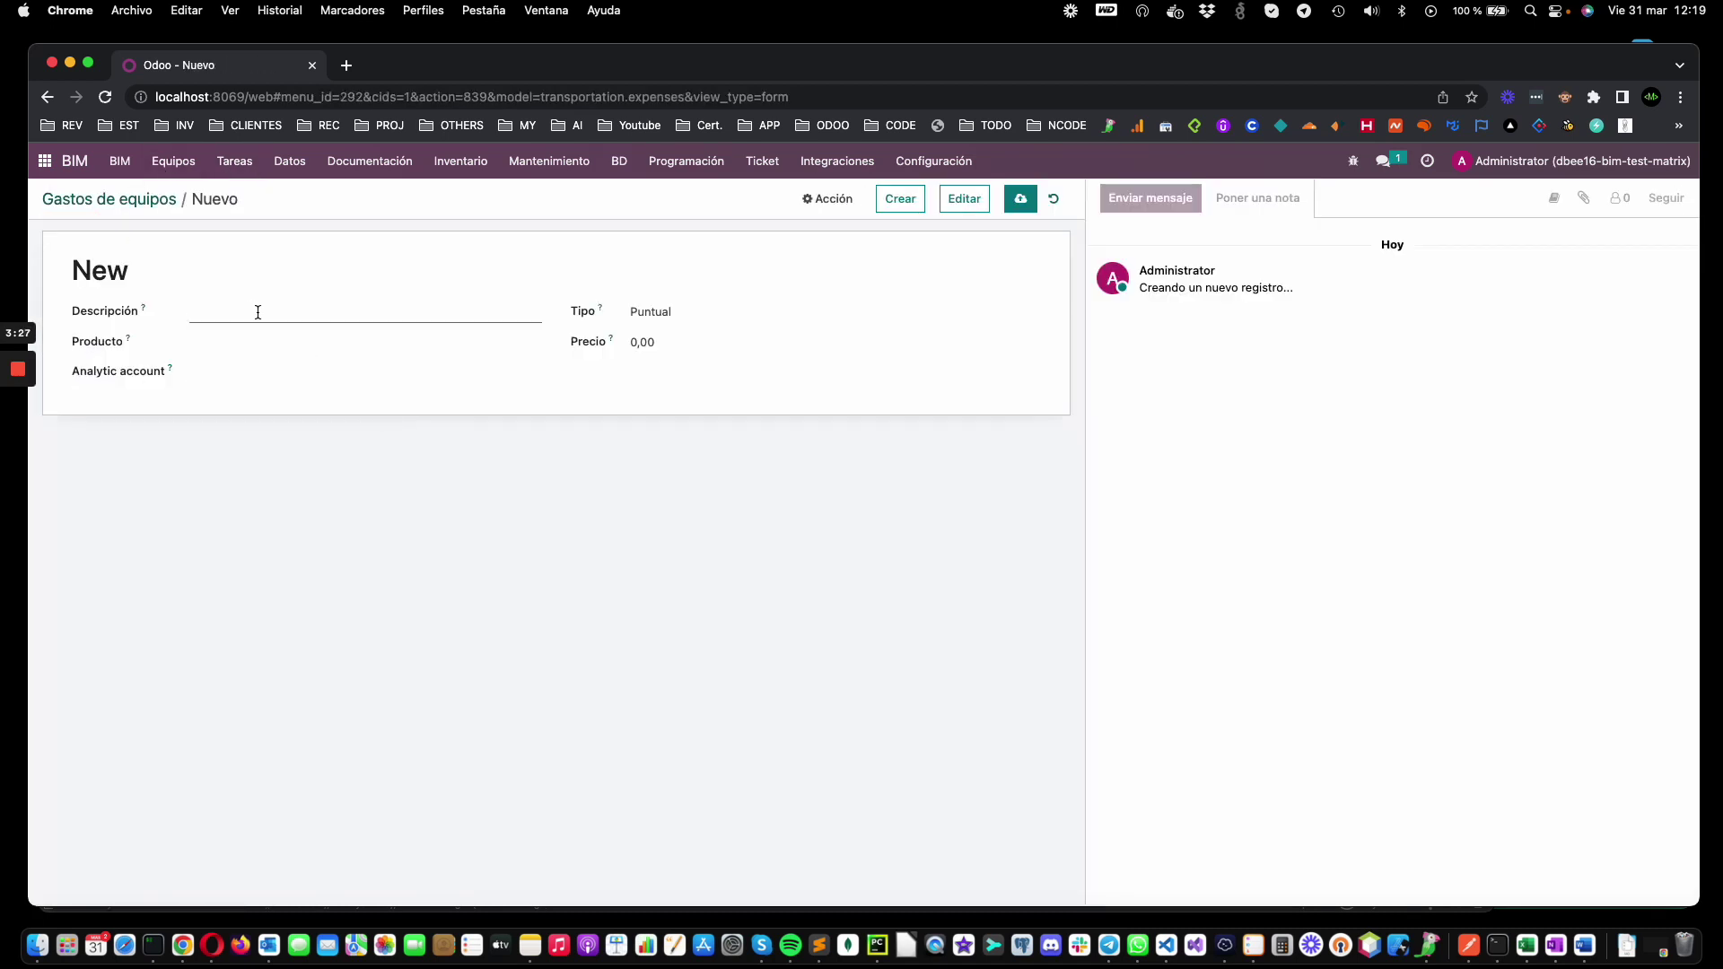
{"action": "type", "text": "Alimentacion"}
{"action": "left_click", "coordinate": [240, 346]}
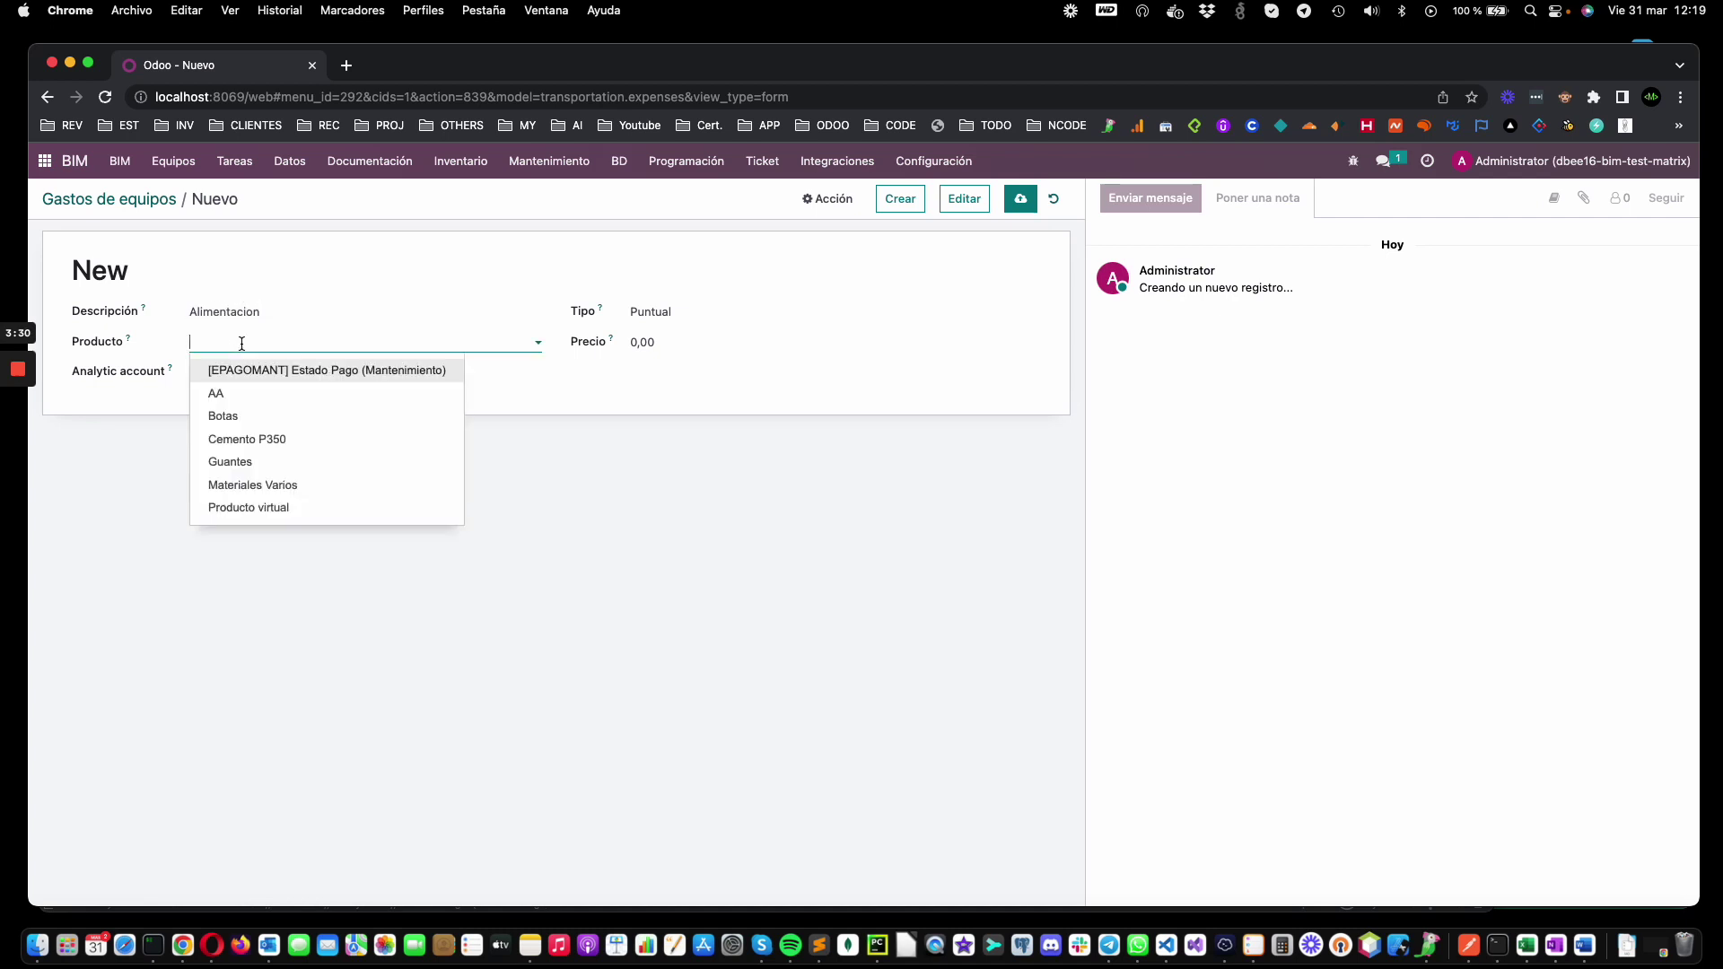
{"action": "left_click", "coordinate": [271, 485]}
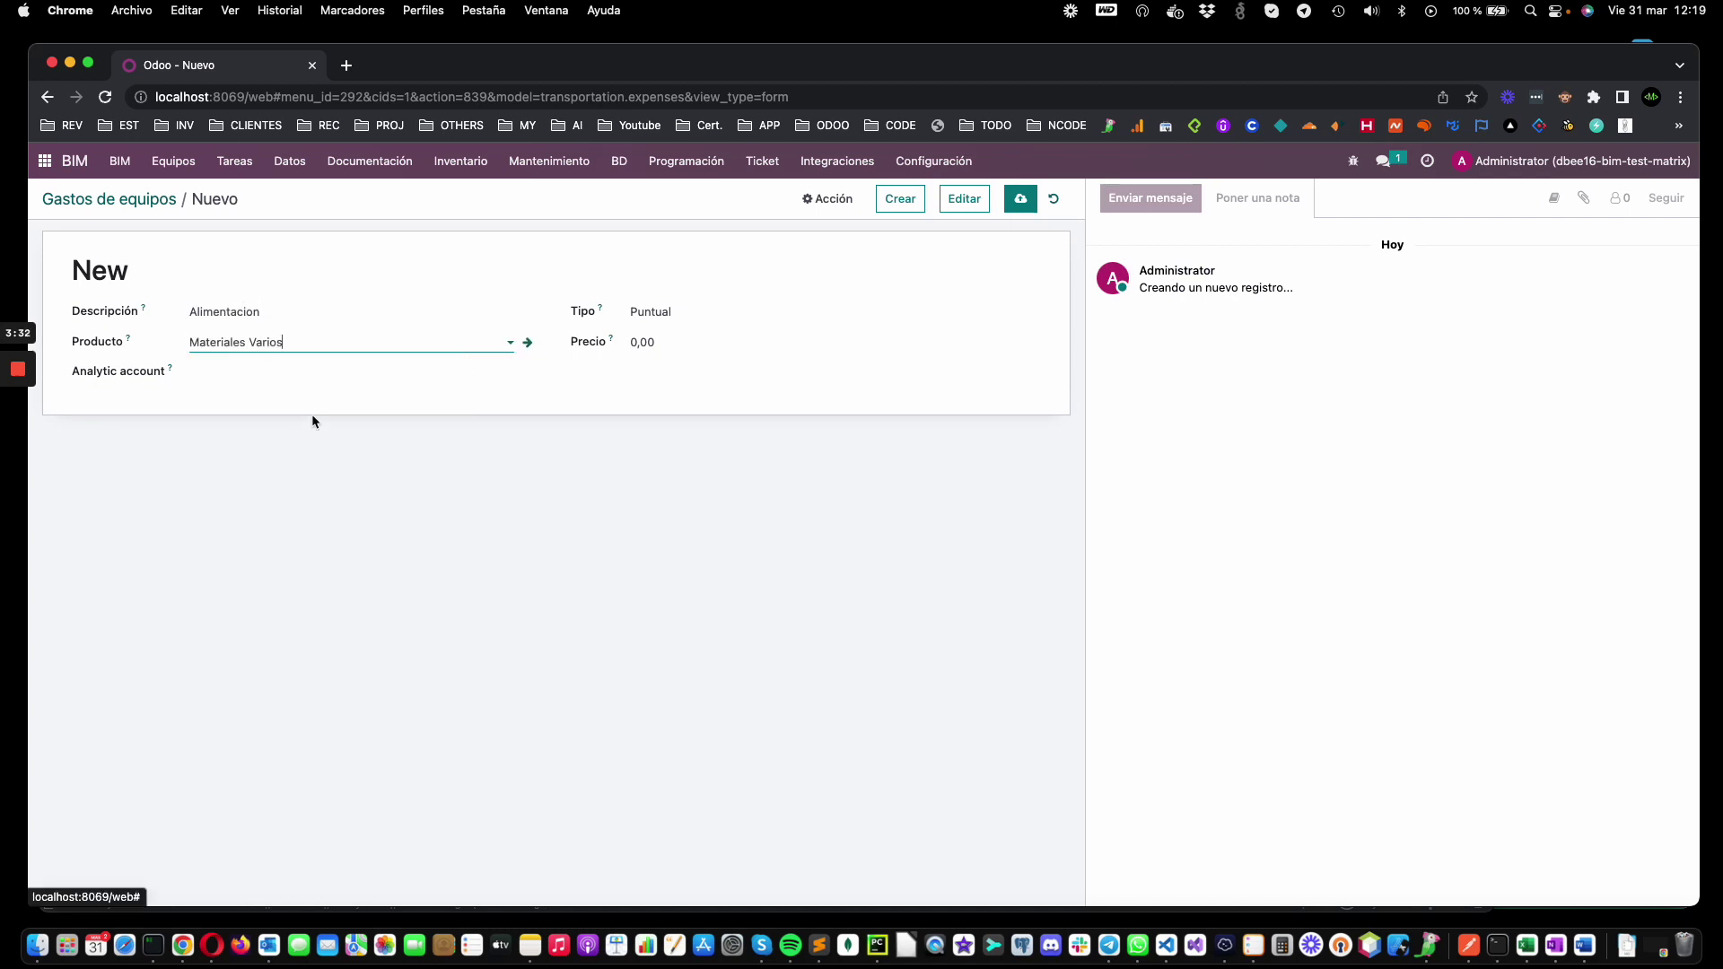
{"action": "left_click", "coordinate": [1020, 198]}
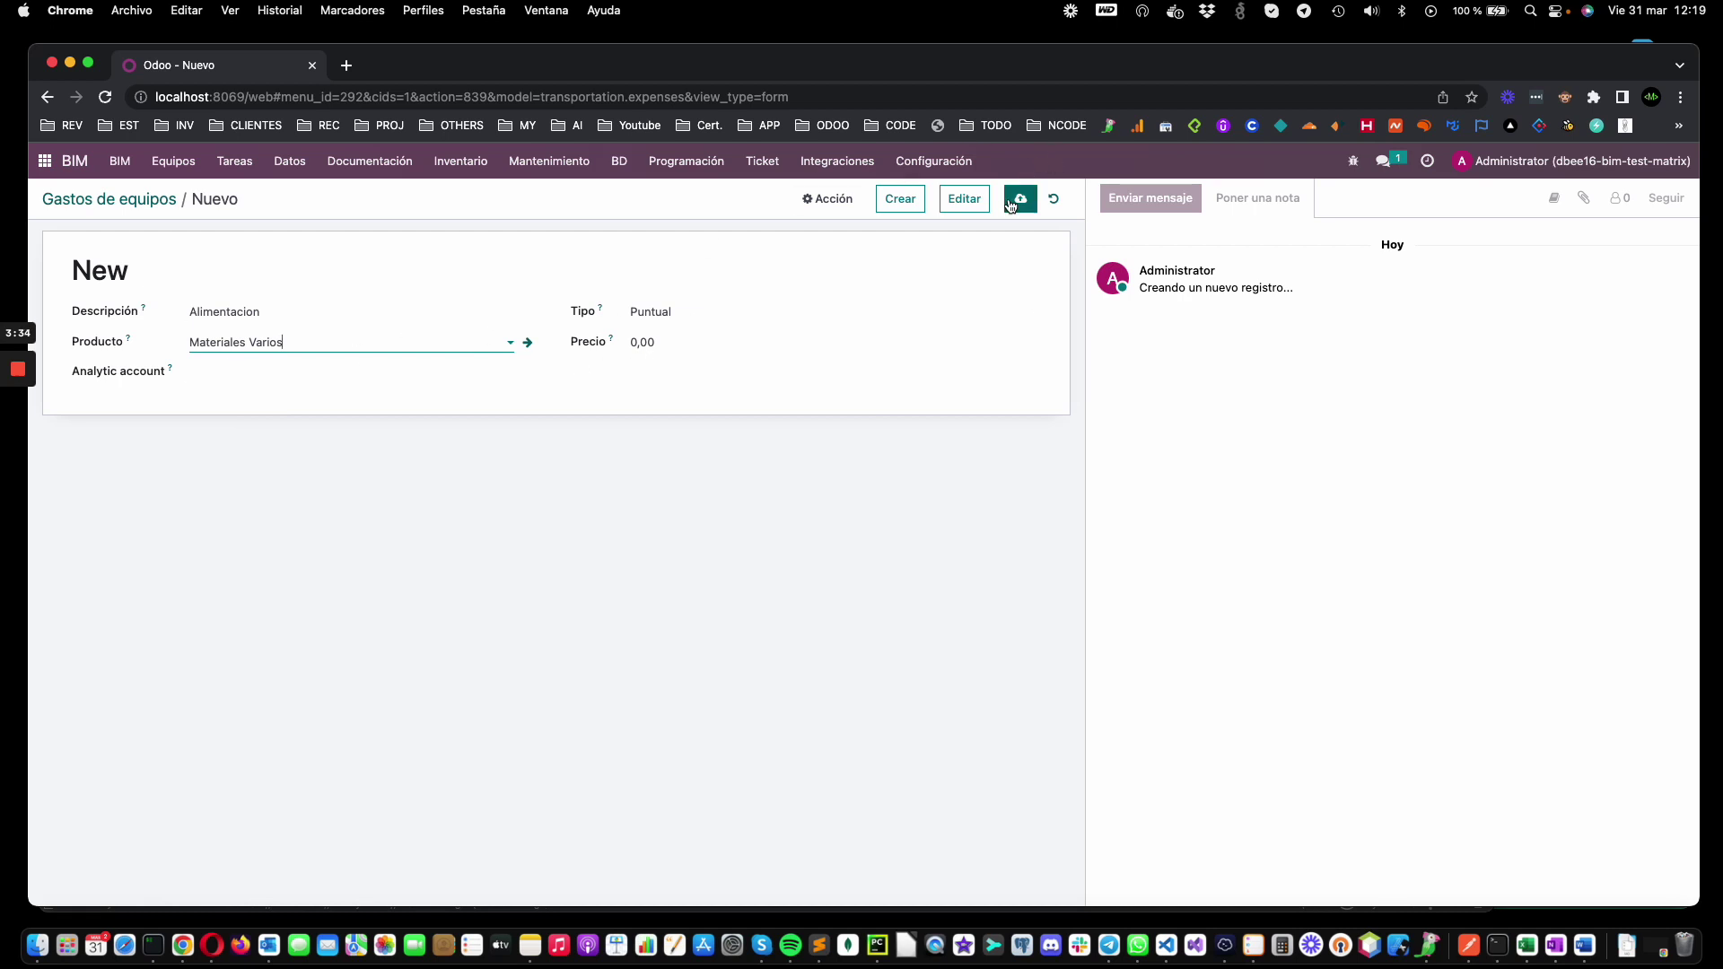
{"action": "left_click", "coordinate": [156, 201]}
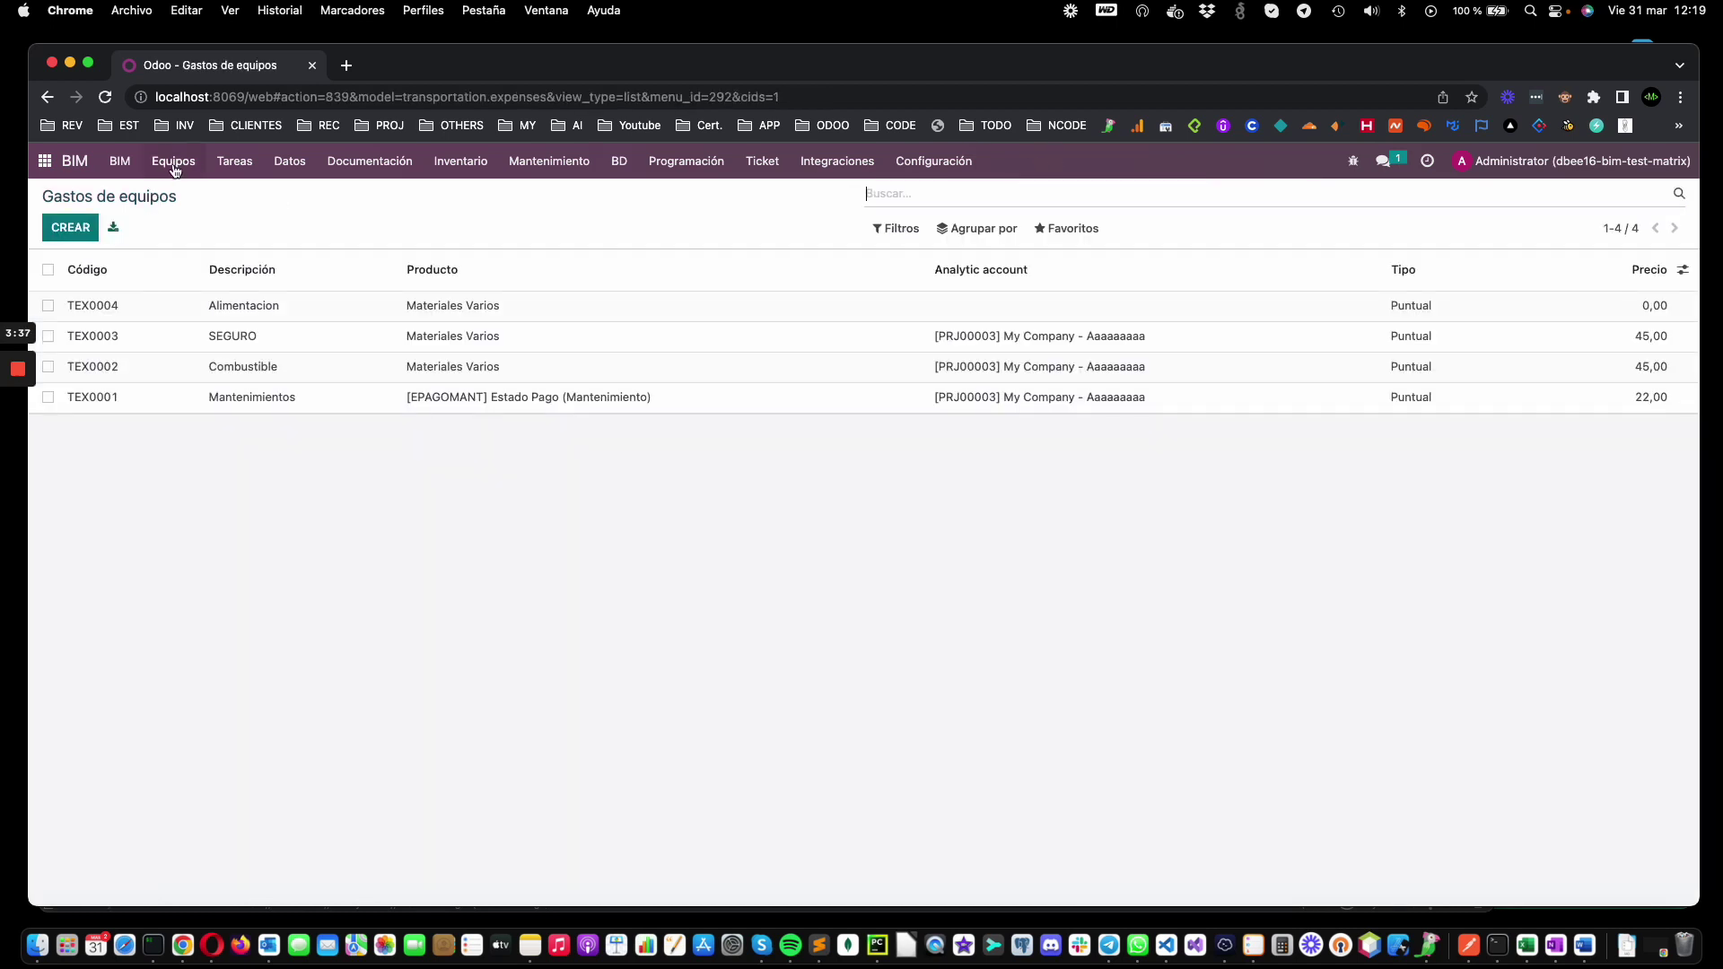
Step: Start a new expense record (Registrar gasto) with expense Alimentacion and the KM-brand truck as equipment
{"action": "left_click", "coordinate": [173, 160]}
{"action": "left_click", "coordinate": [217, 351]}
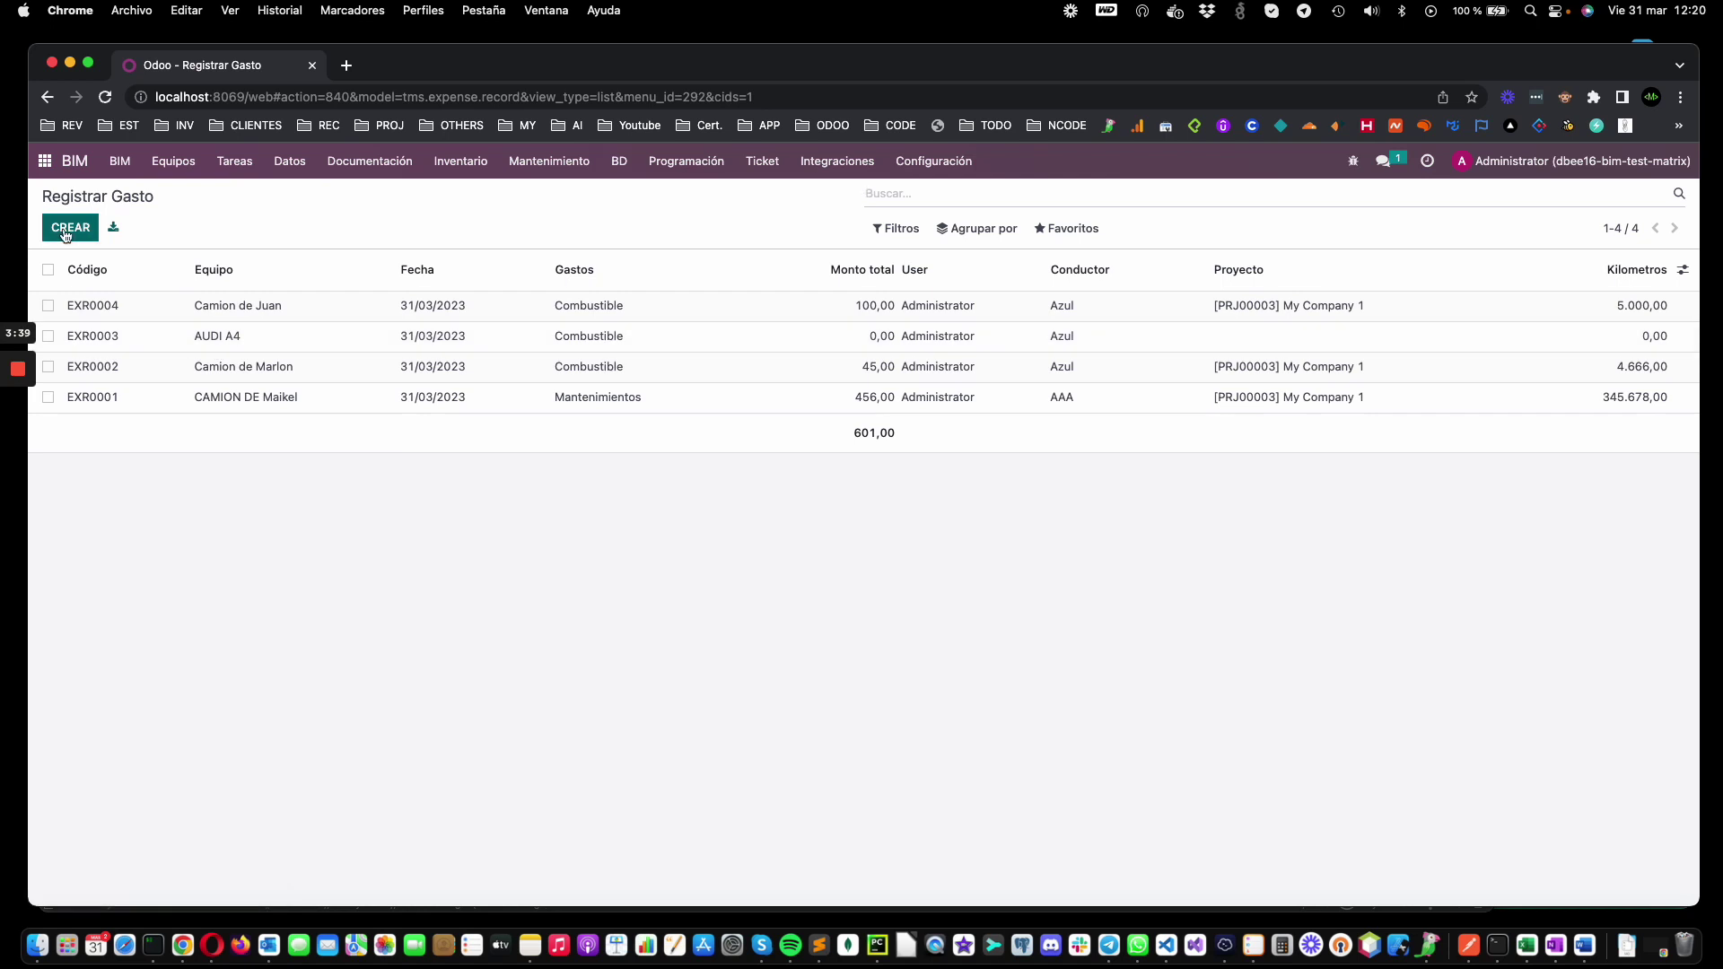
{"action": "left_click", "coordinate": [70, 227]}
{"action": "left_click", "coordinate": [201, 310]}
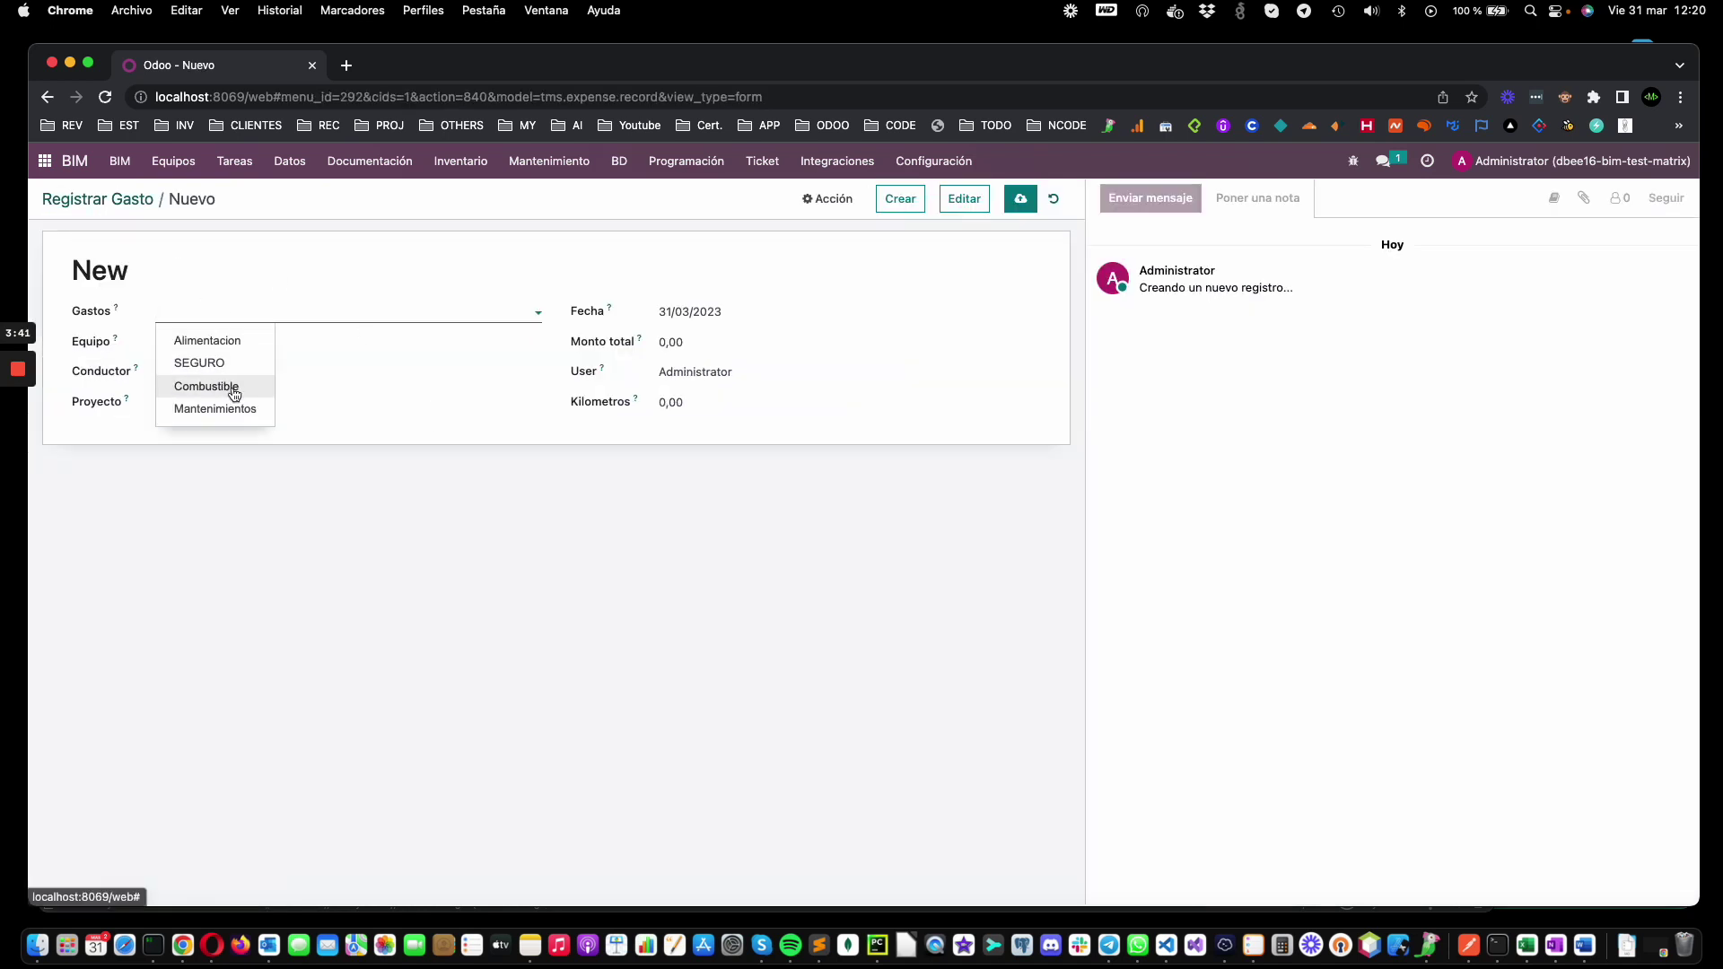
{"action": "left_click", "coordinate": [178, 347]}
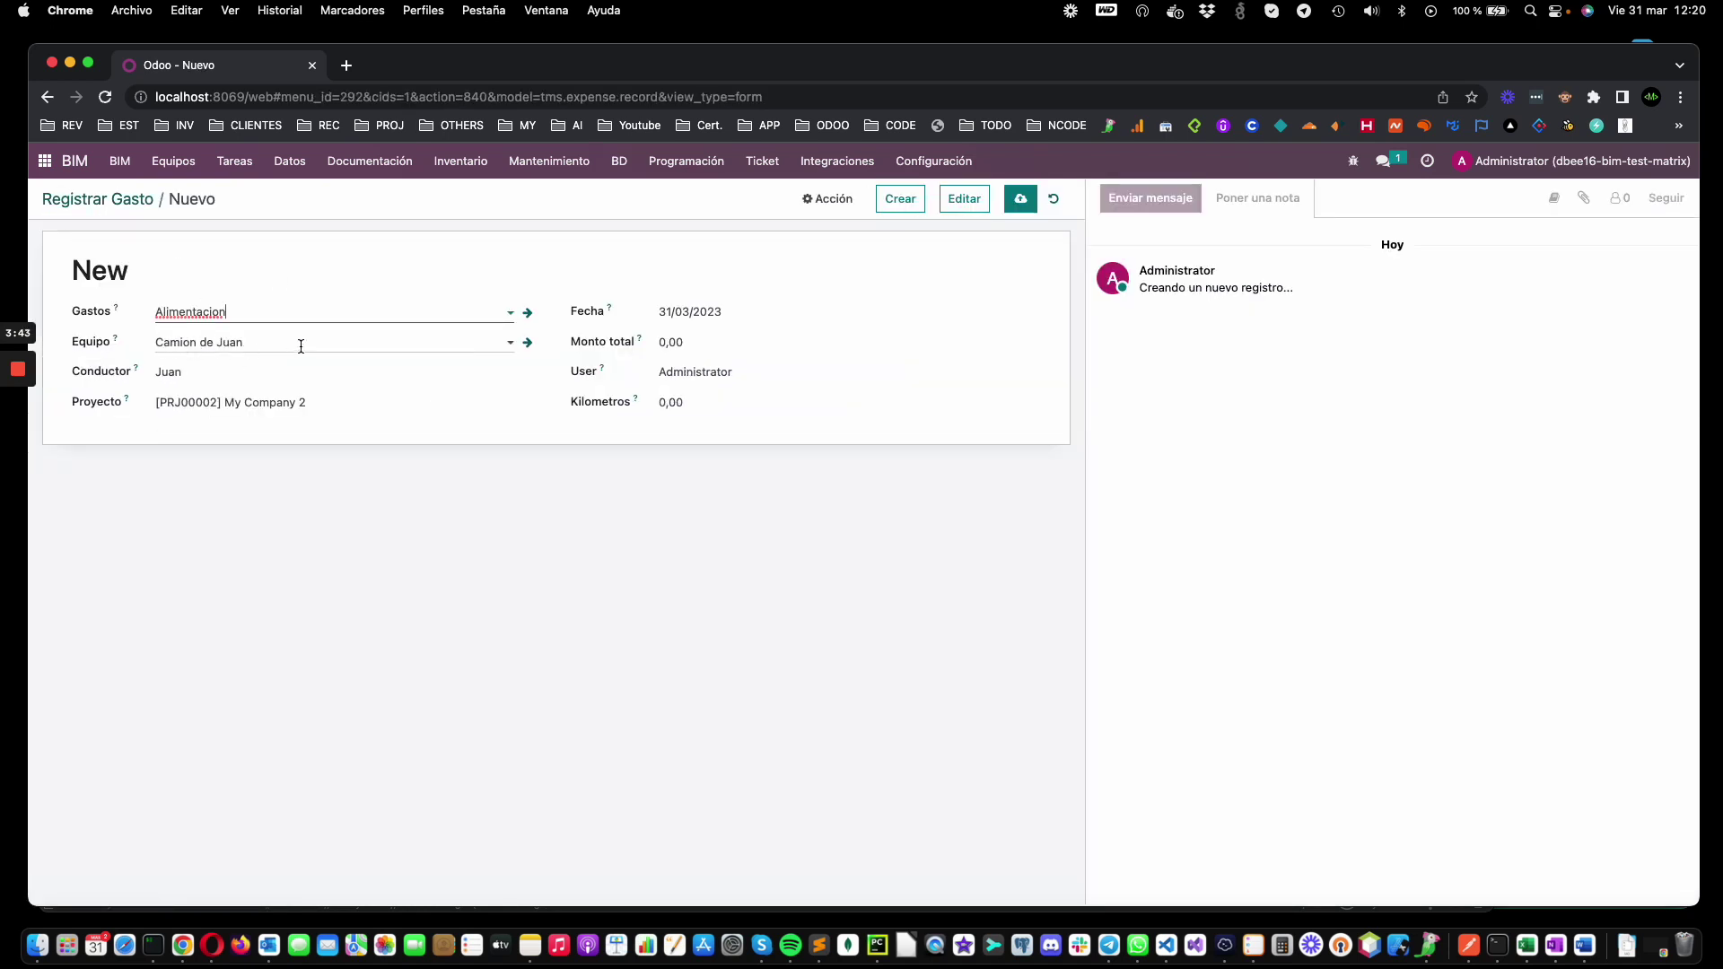
Step: Set the Alimentacion expense record's total amount to 100 and kilometres to 5100, save it and return to the list
{"action": "left_click", "coordinate": [650, 337]}
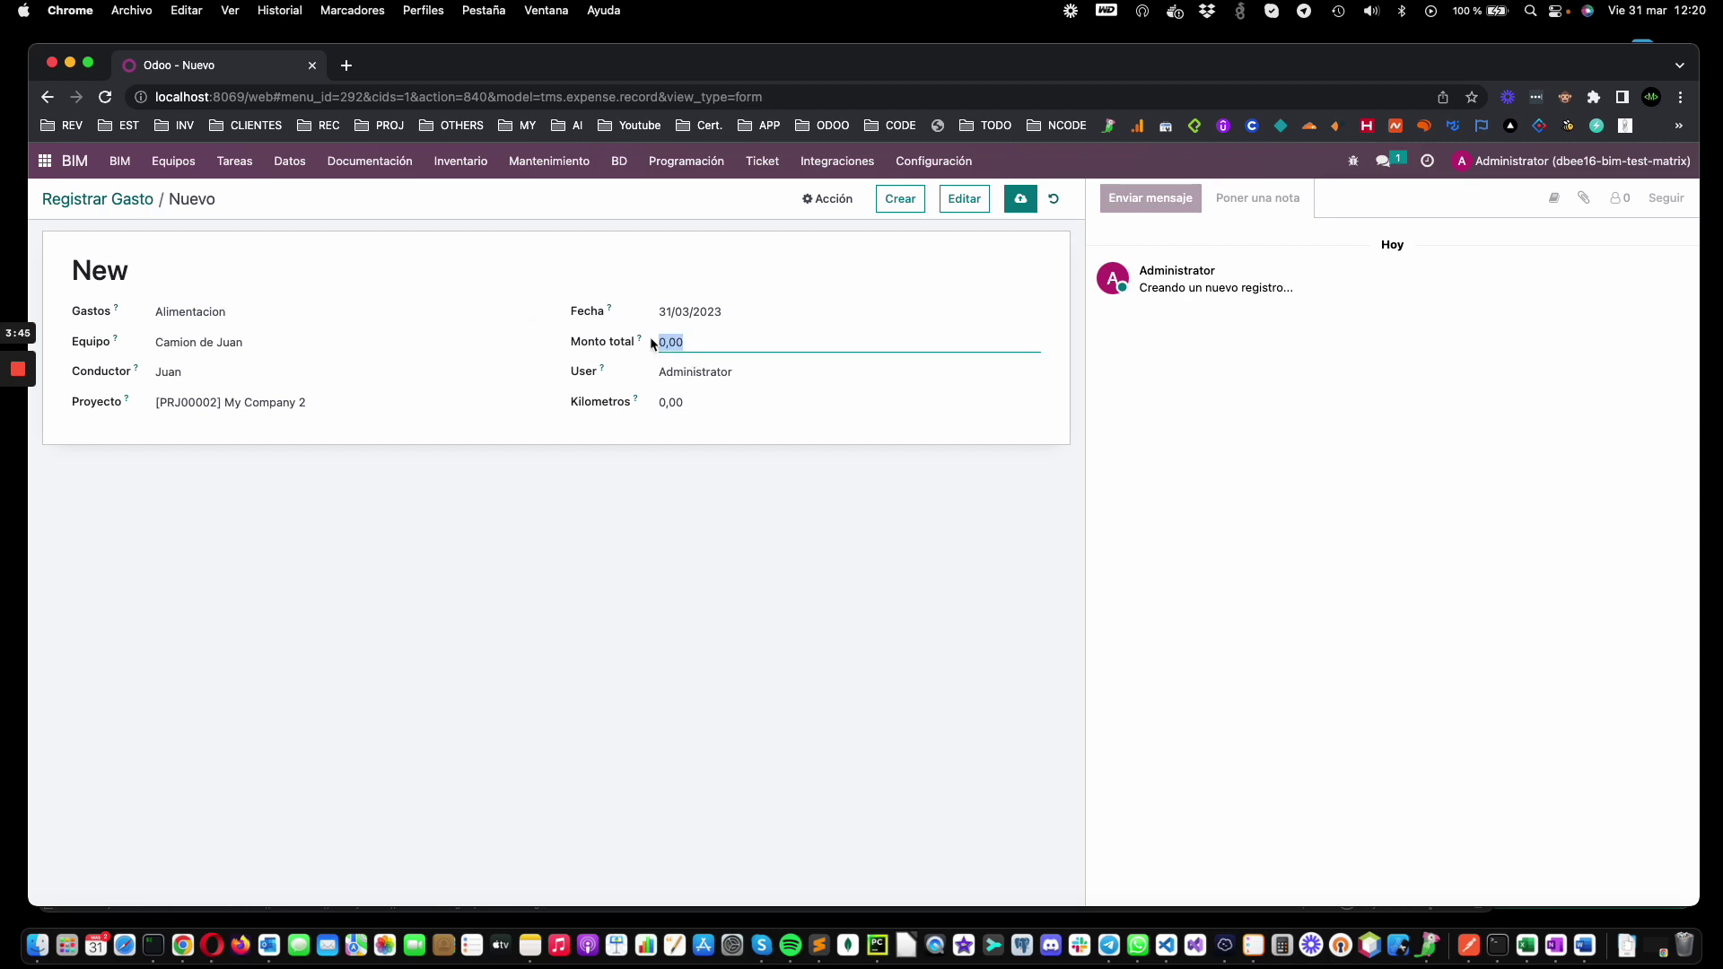
{"action": "type", "text": "100,00"}
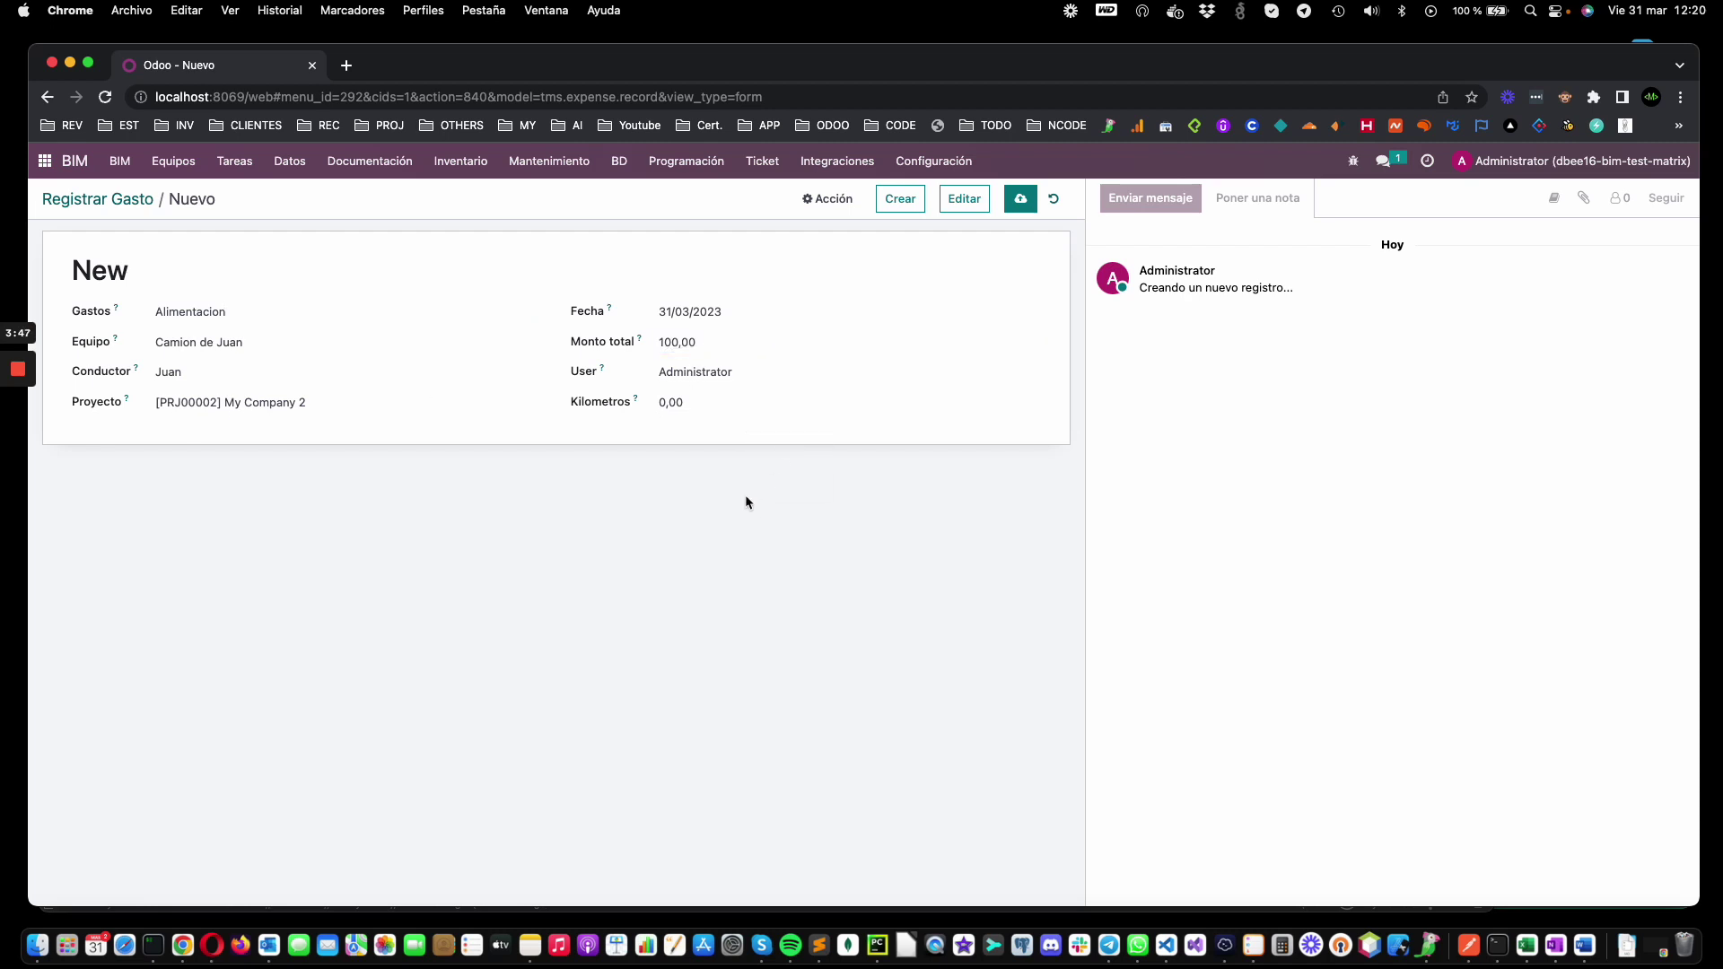
{"action": "left_click", "coordinate": [684, 402]}
{"action": "type", "text": "5.100"}
{"action": "left_click", "coordinate": [1020, 198]}
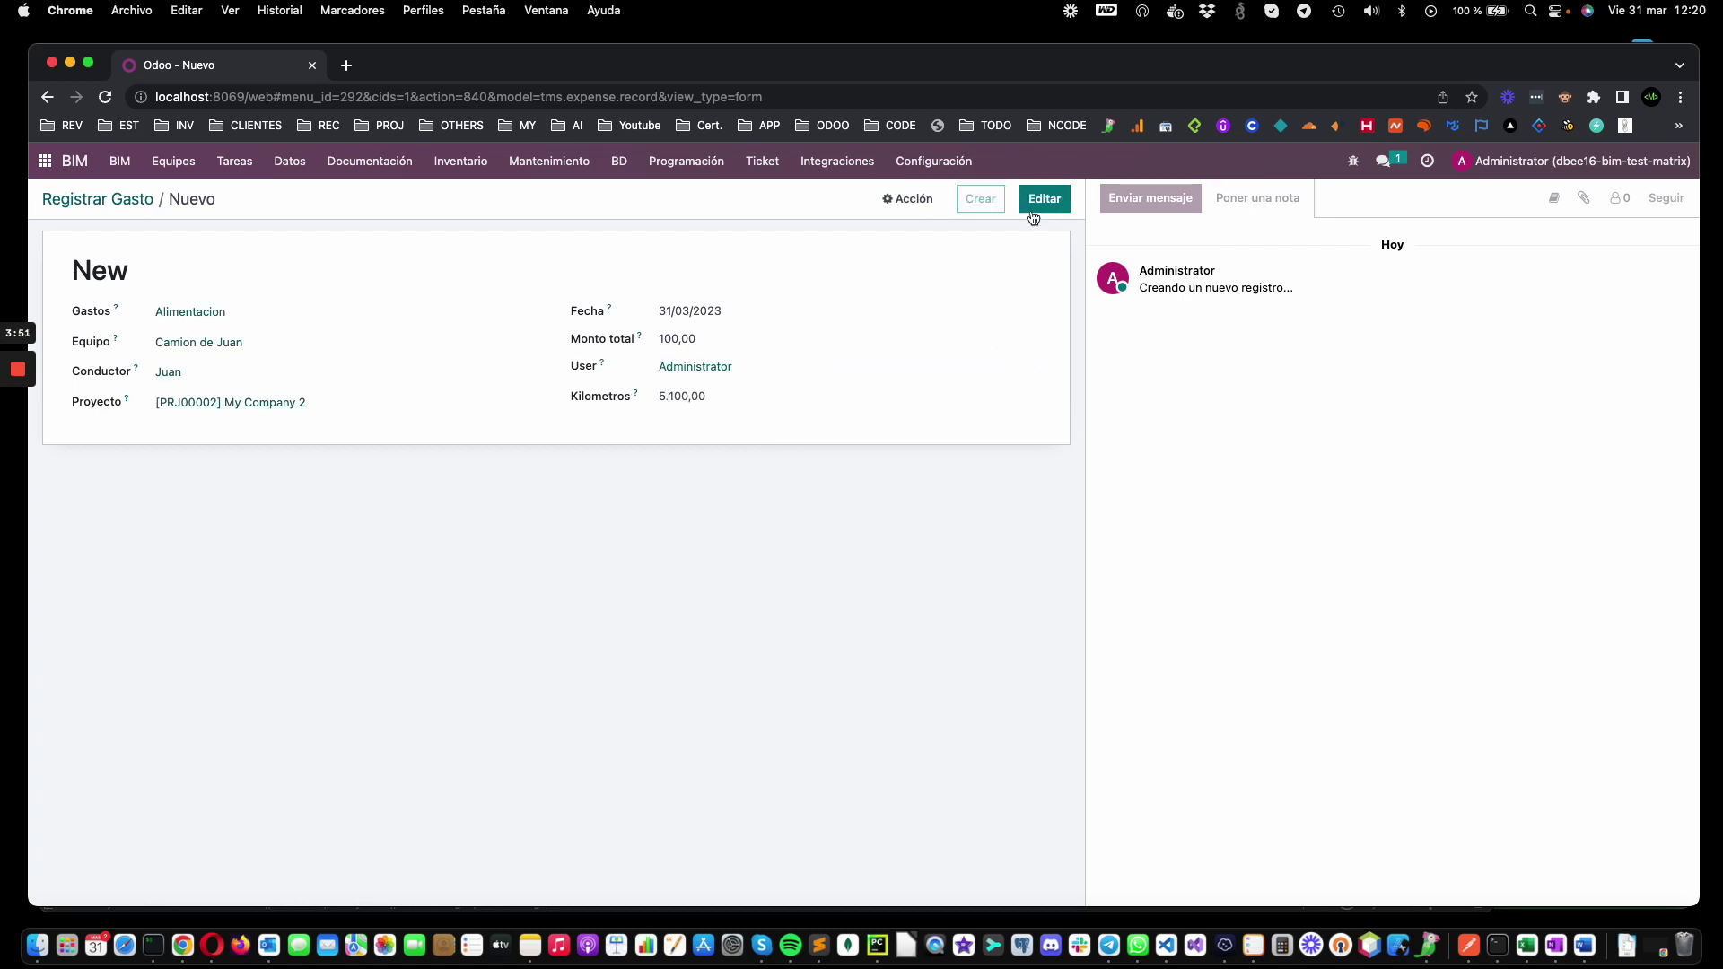
{"action": "left_click", "coordinate": [126, 205]}
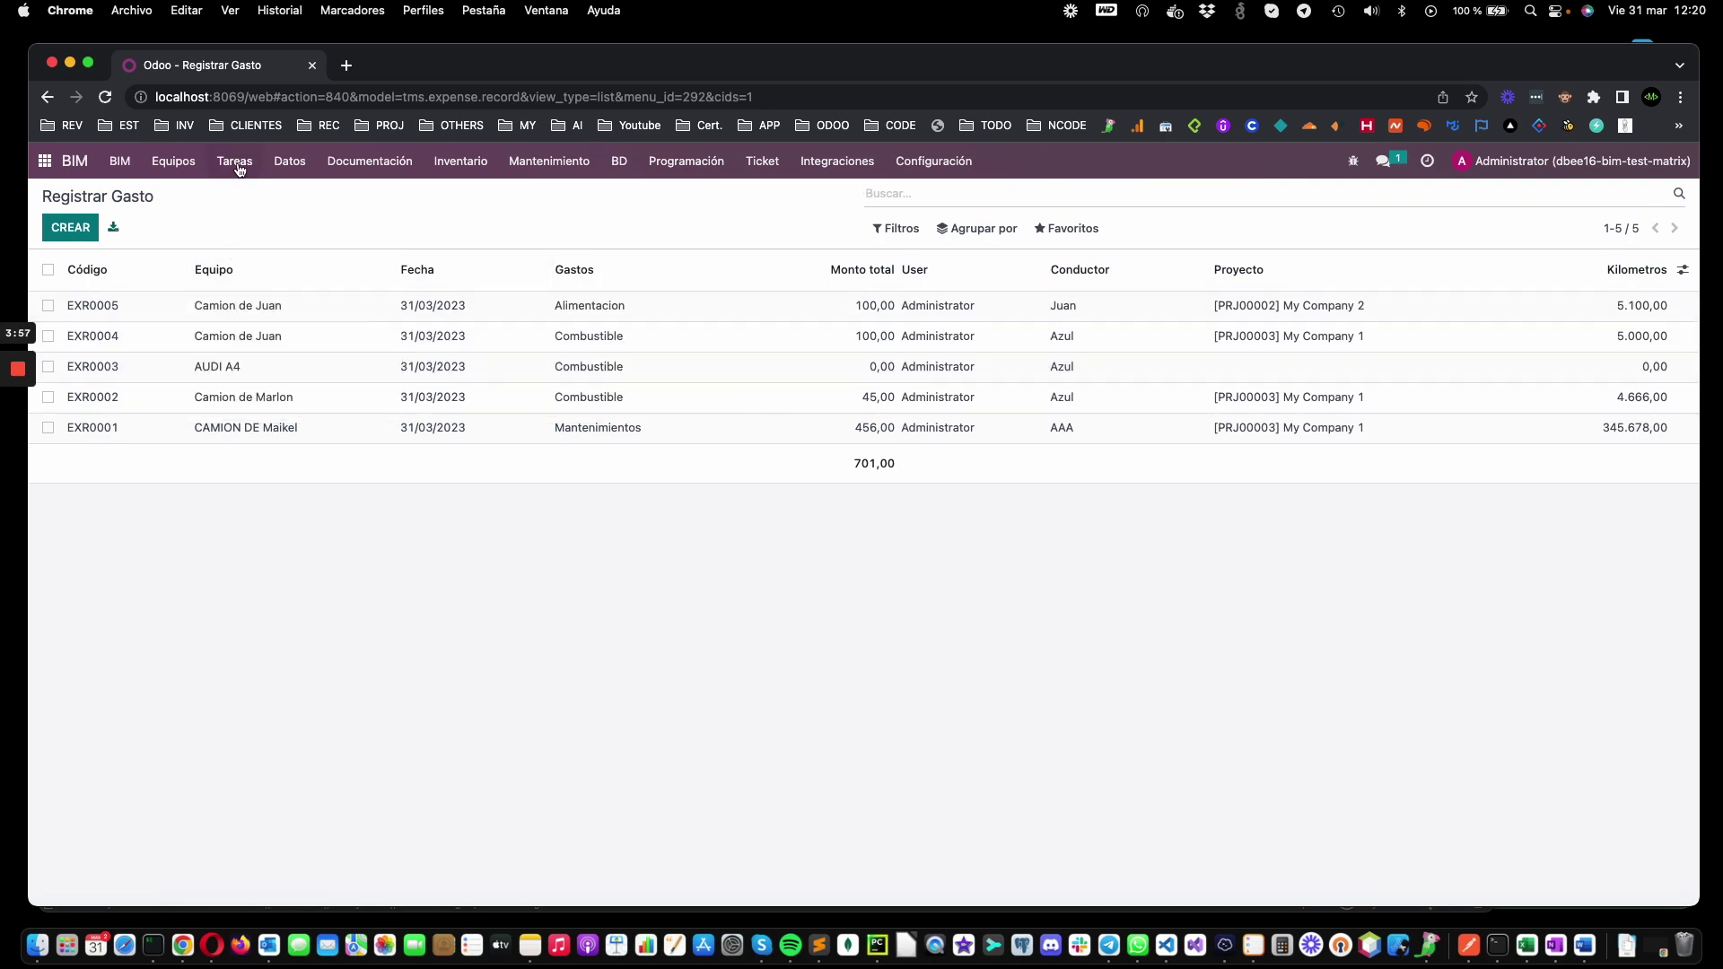
Step: Start a new trip (Viaje) with the KM-brand truck as equipment
{"action": "left_click", "coordinate": [191, 165]}
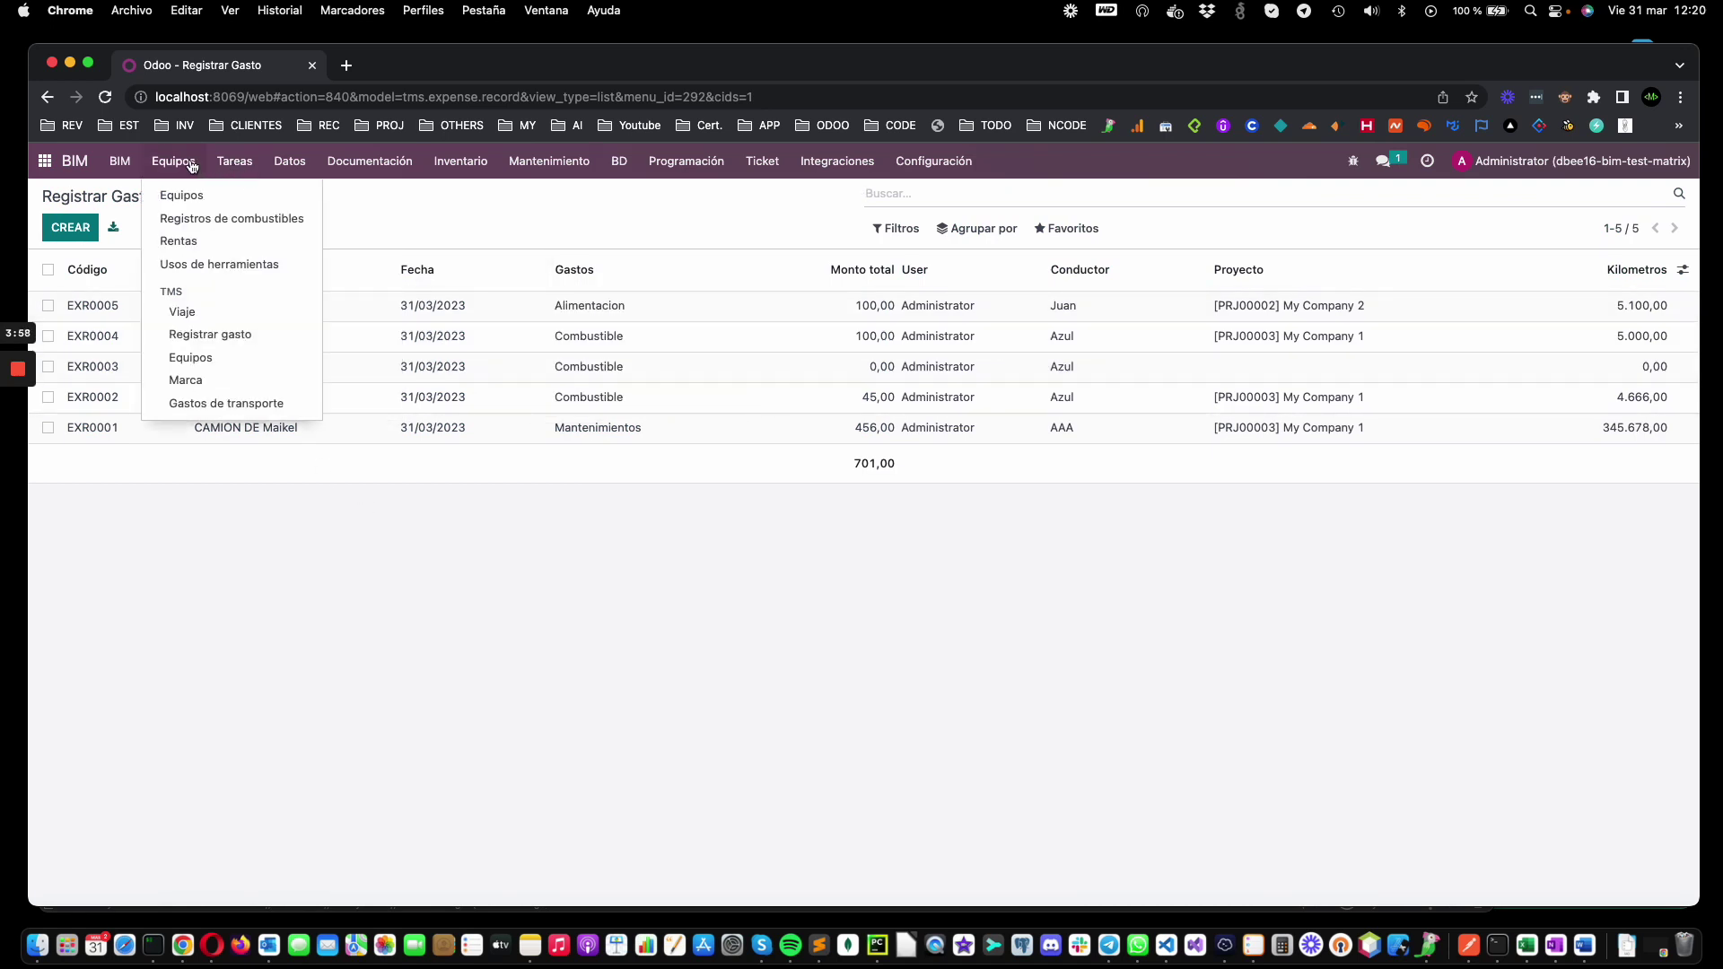
{"action": "left_click", "coordinate": [228, 320]}
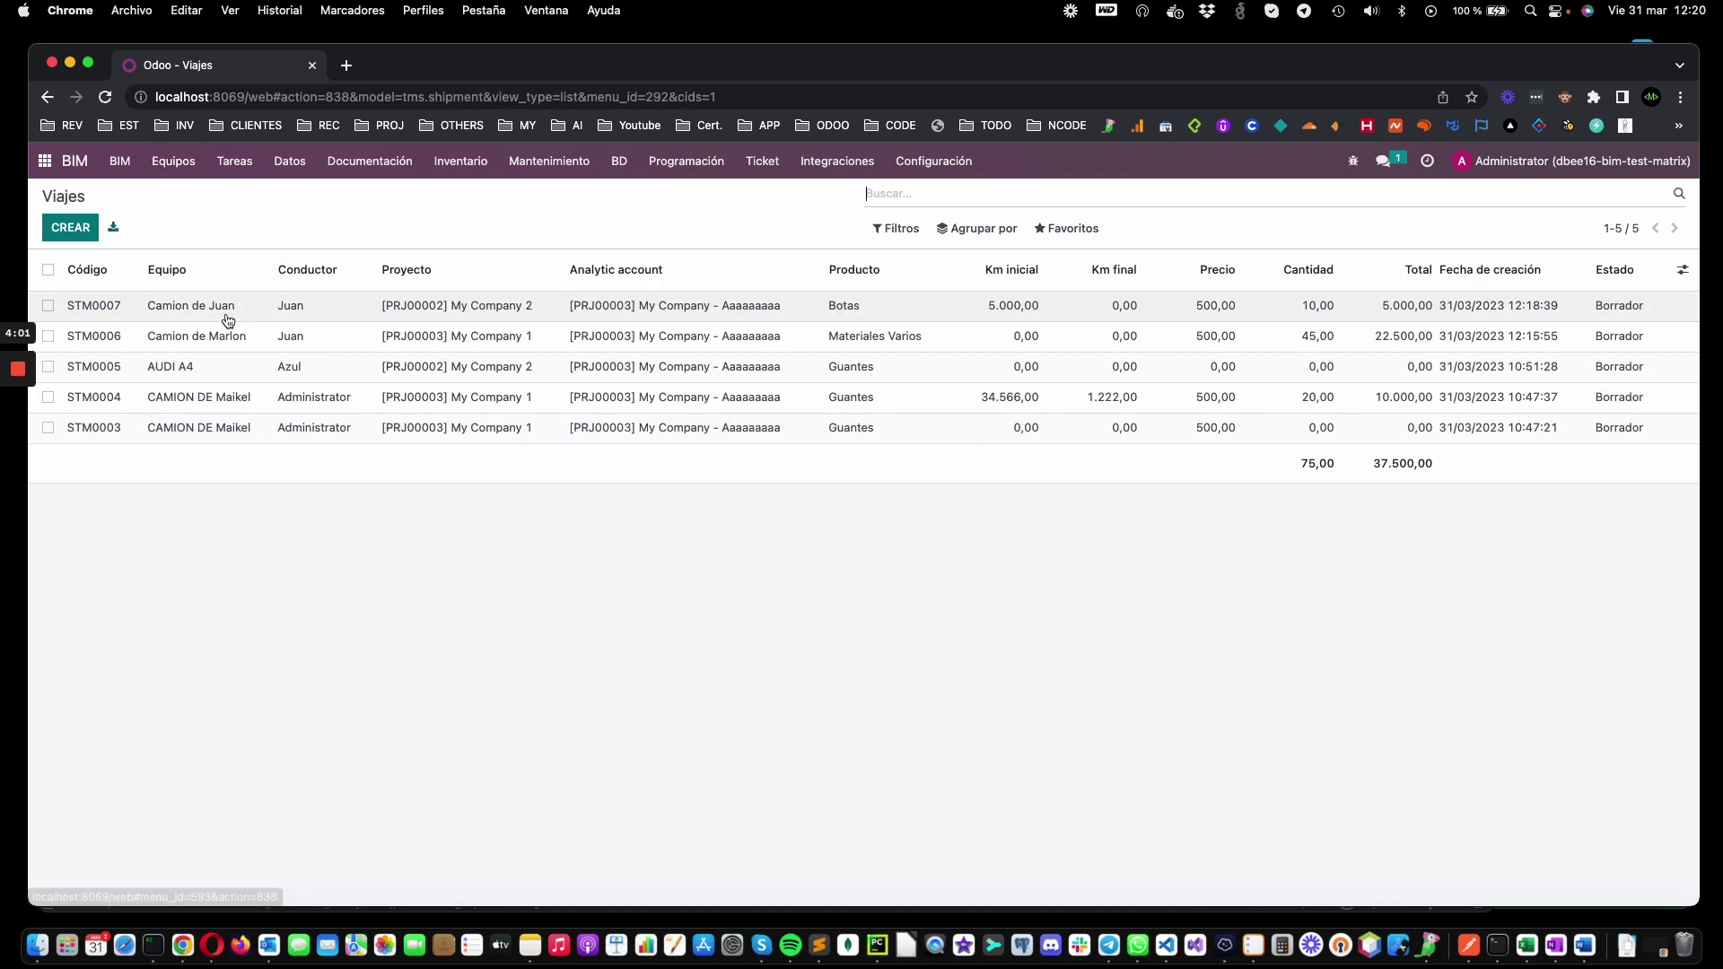
{"action": "left_click", "coordinate": [70, 227]}
{"action": "left_click", "coordinate": [297, 346]}
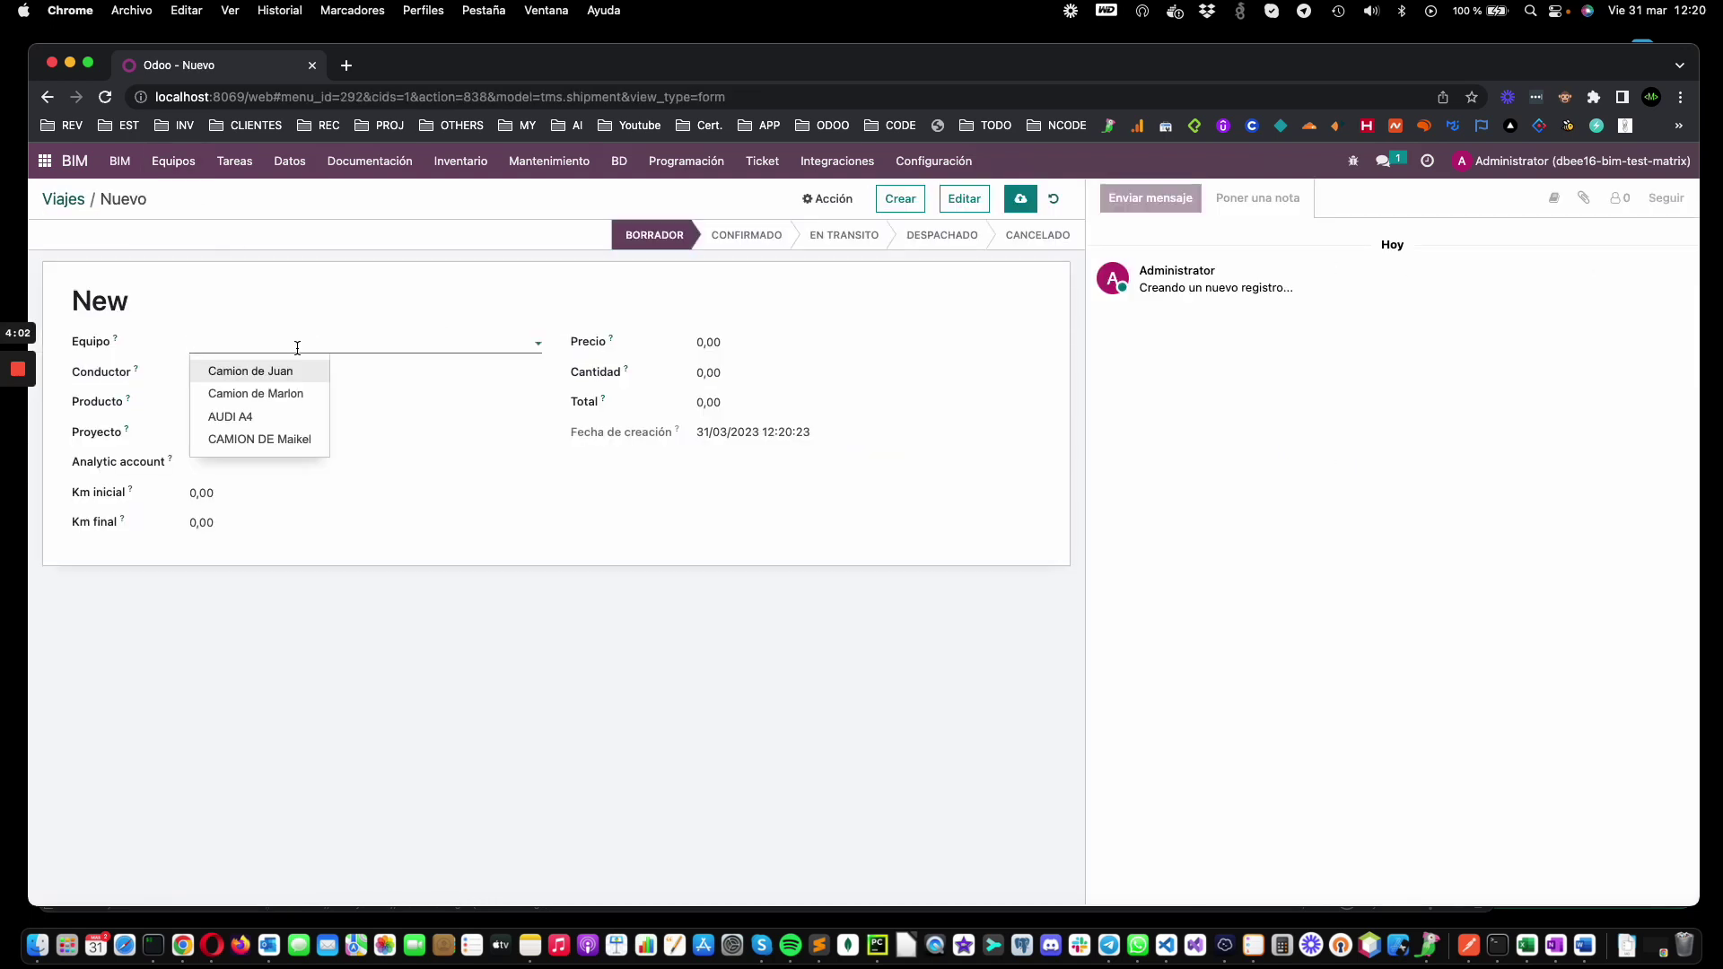
{"action": "left_click", "coordinate": [257, 381]}
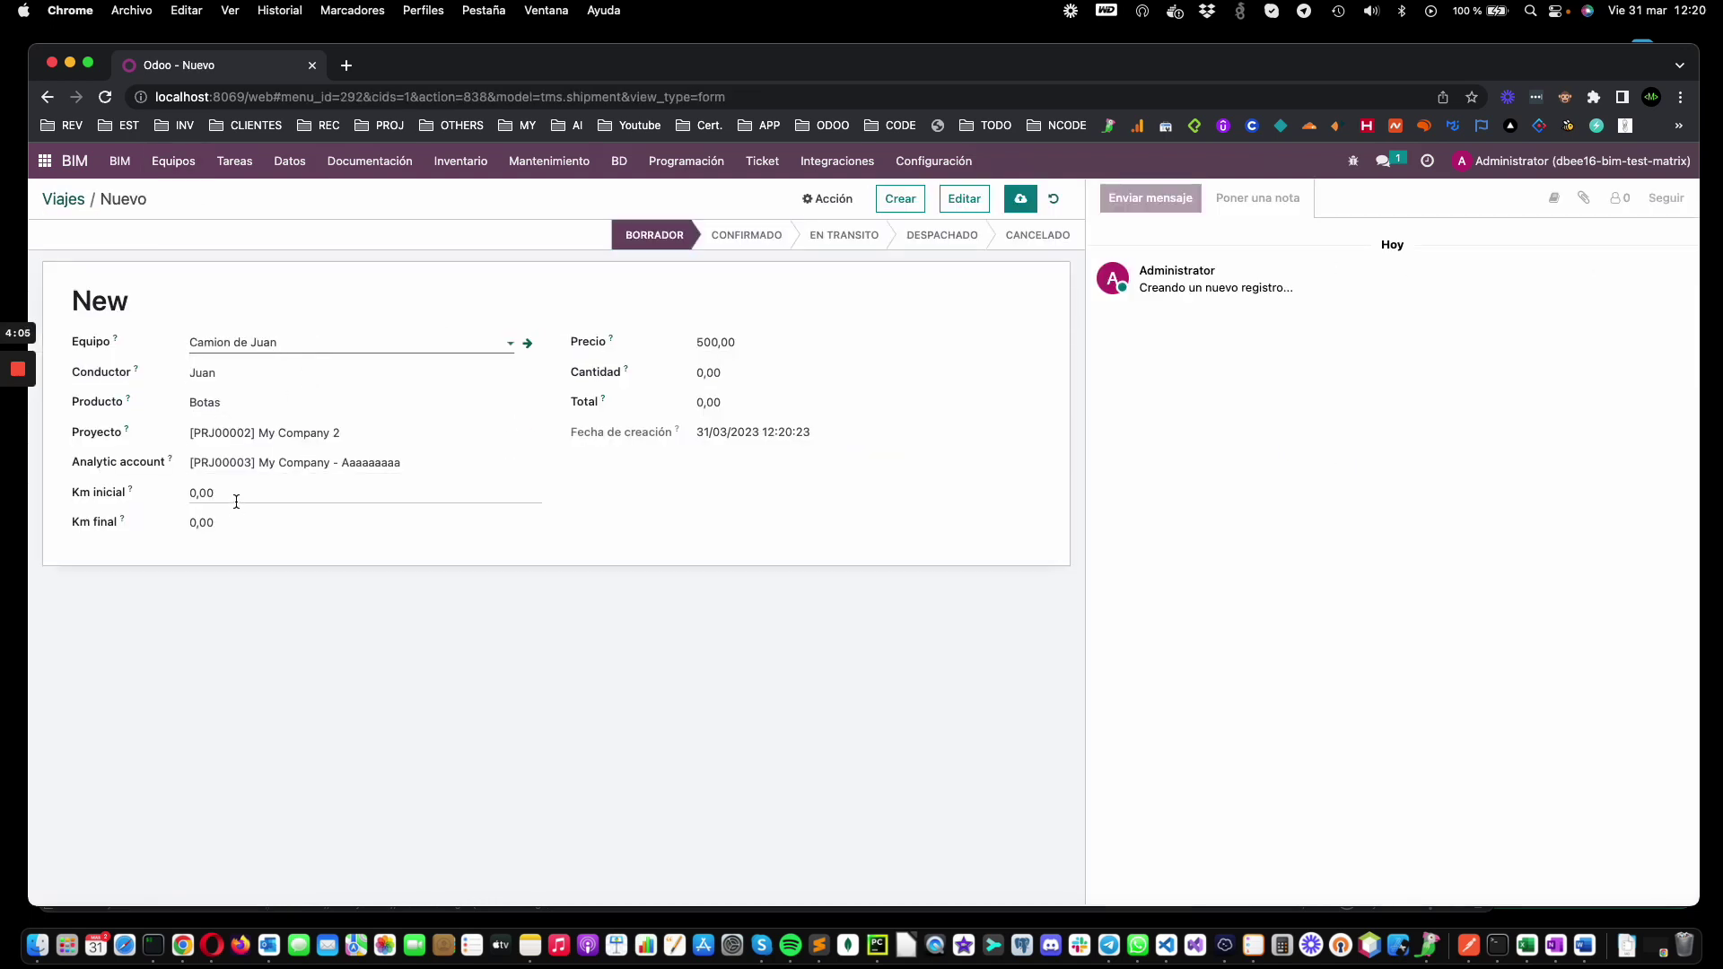
Step: Set the new trip's quantity (Cantidad) to 3, save it and return to the trips list
{"action": "left_click", "coordinate": [709, 373]}
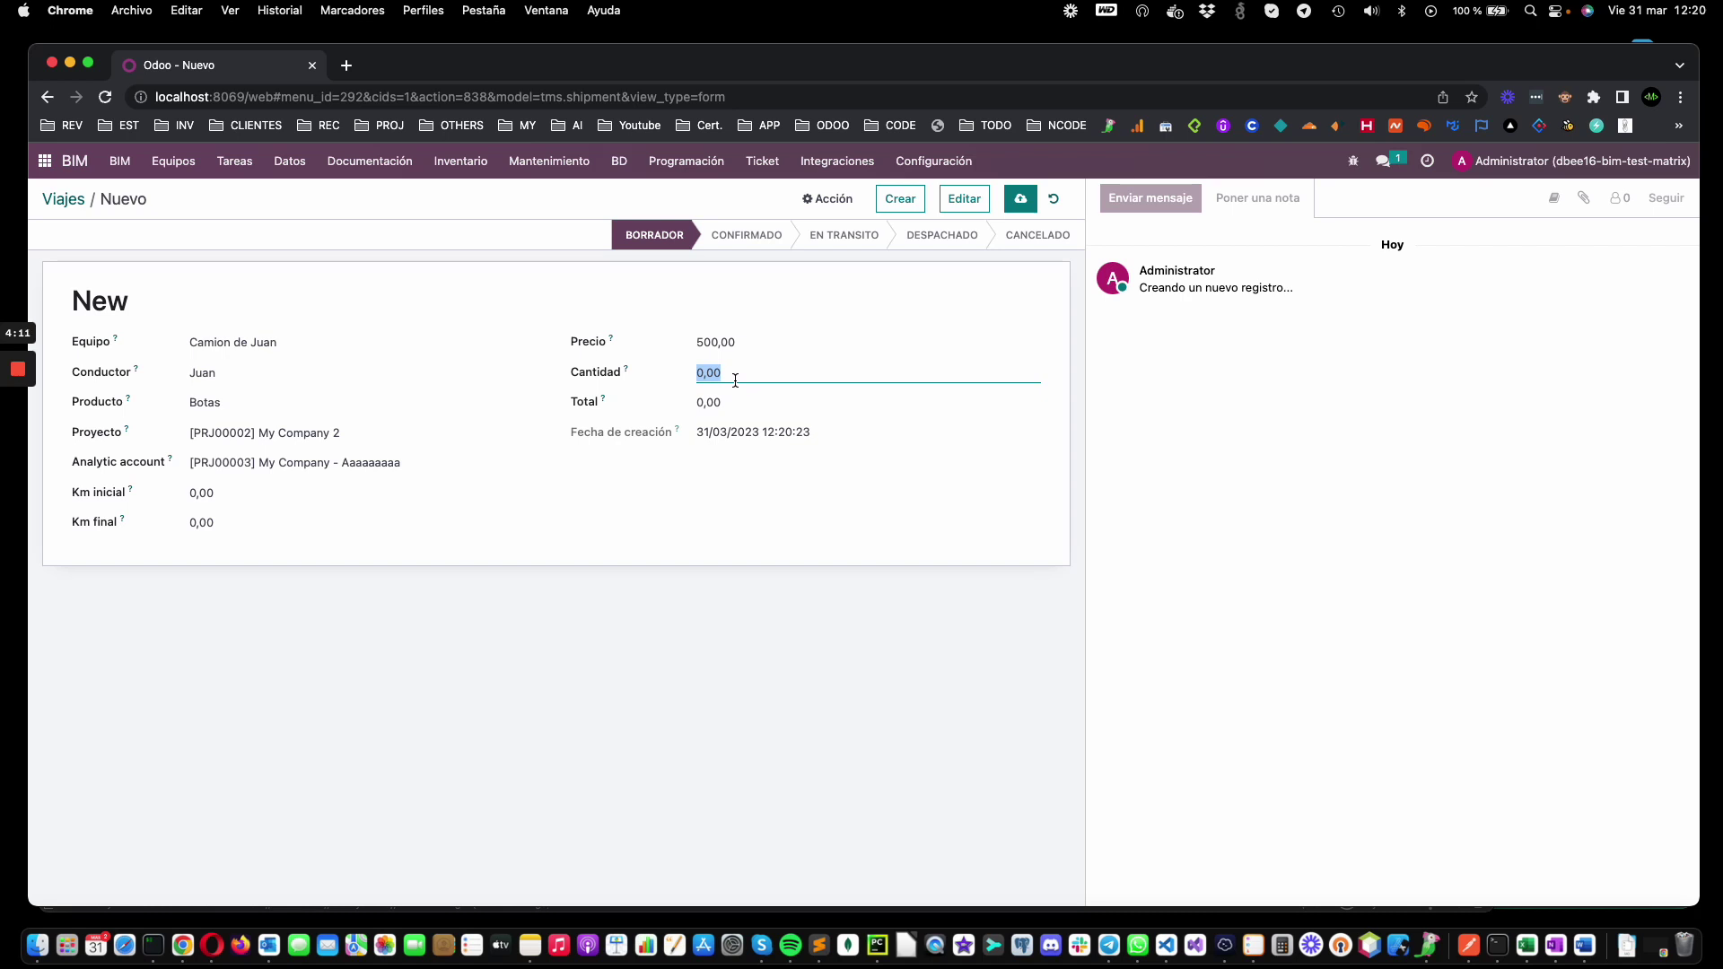
{"action": "type", "text": "3"}
{"action": "key", "text": "Tab"}
{"action": "left_click", "coordinate": [1020, 198]}
{"action": "left_click", "coordinate": [66, 200]}
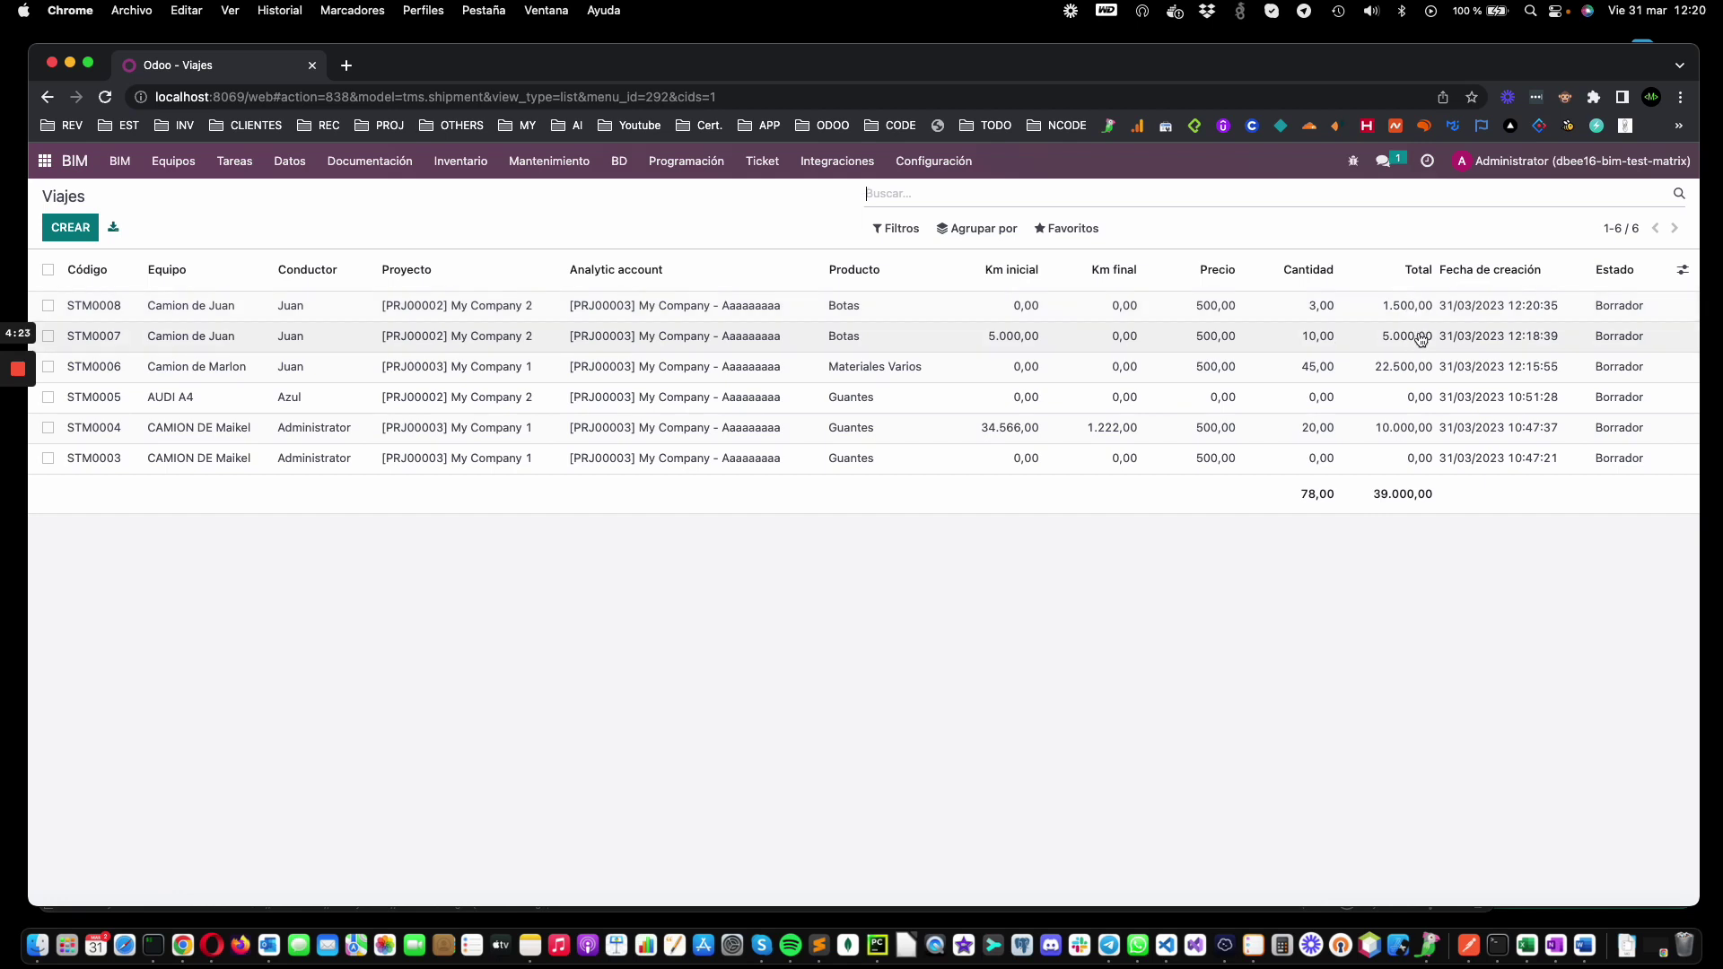
Step: Group the trips list by Equipo and expand the KM-brand truck's group to review its trips
{"action": "left_click", "coordinate": [996, 228]}
{"action": "left_click", "coordinate": [1007, 260]}
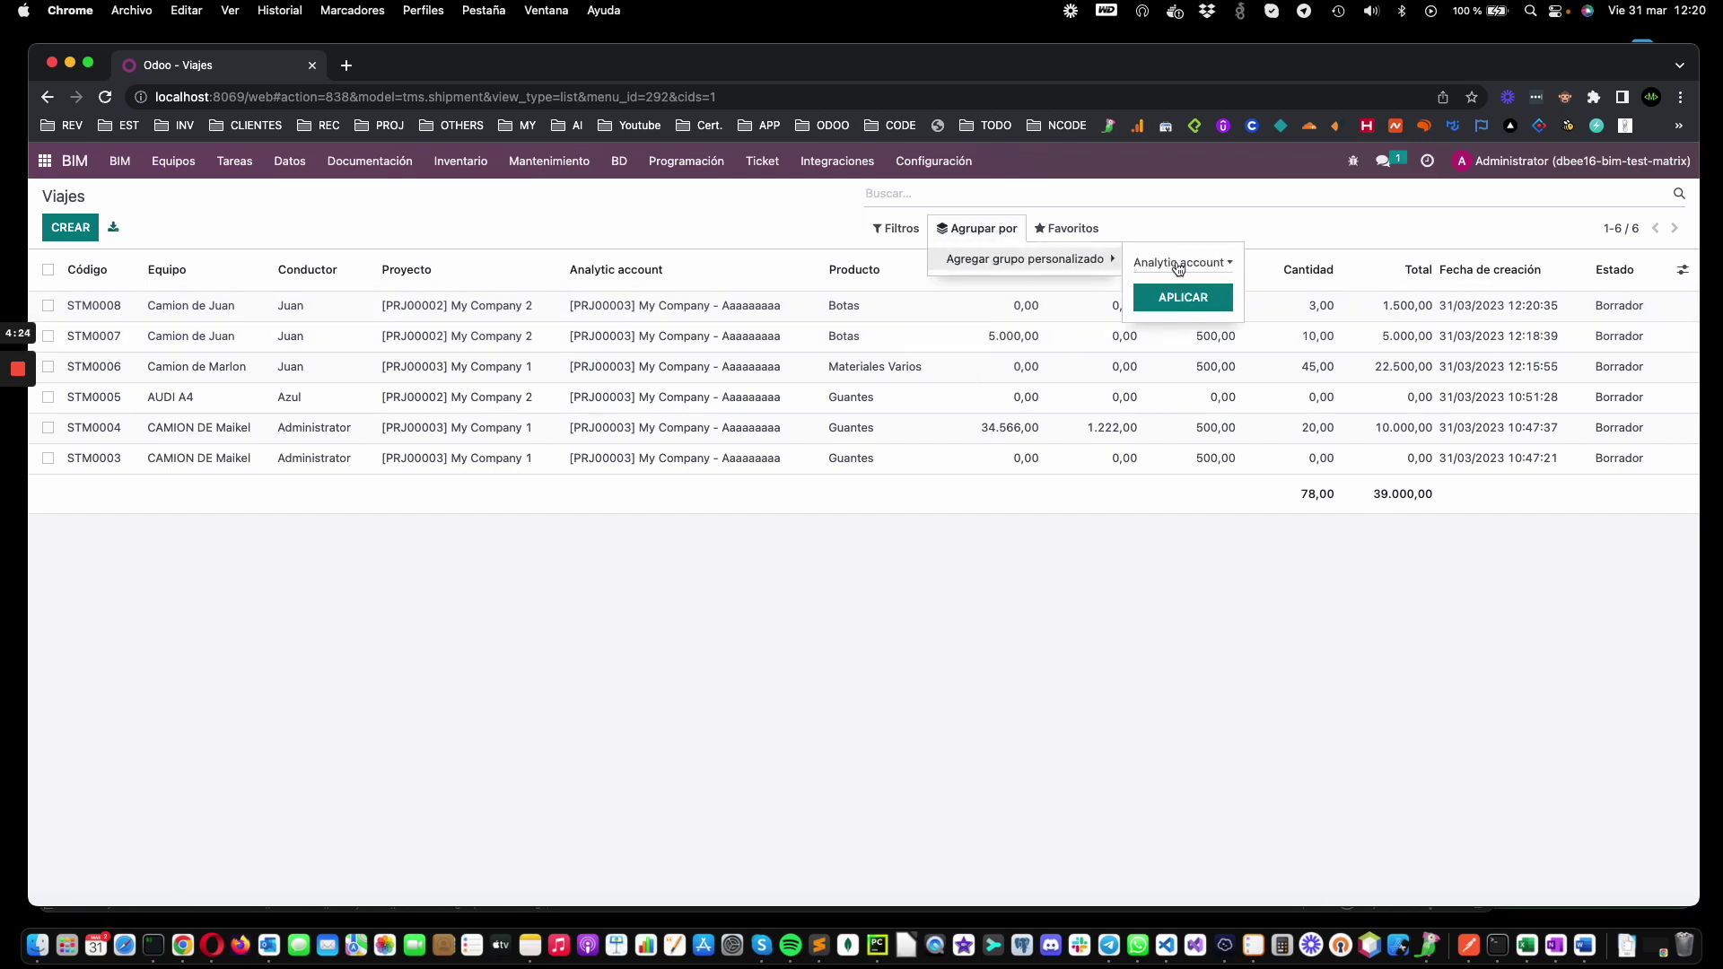
{"action": "left_click", "coordinate": [1180, 264]}
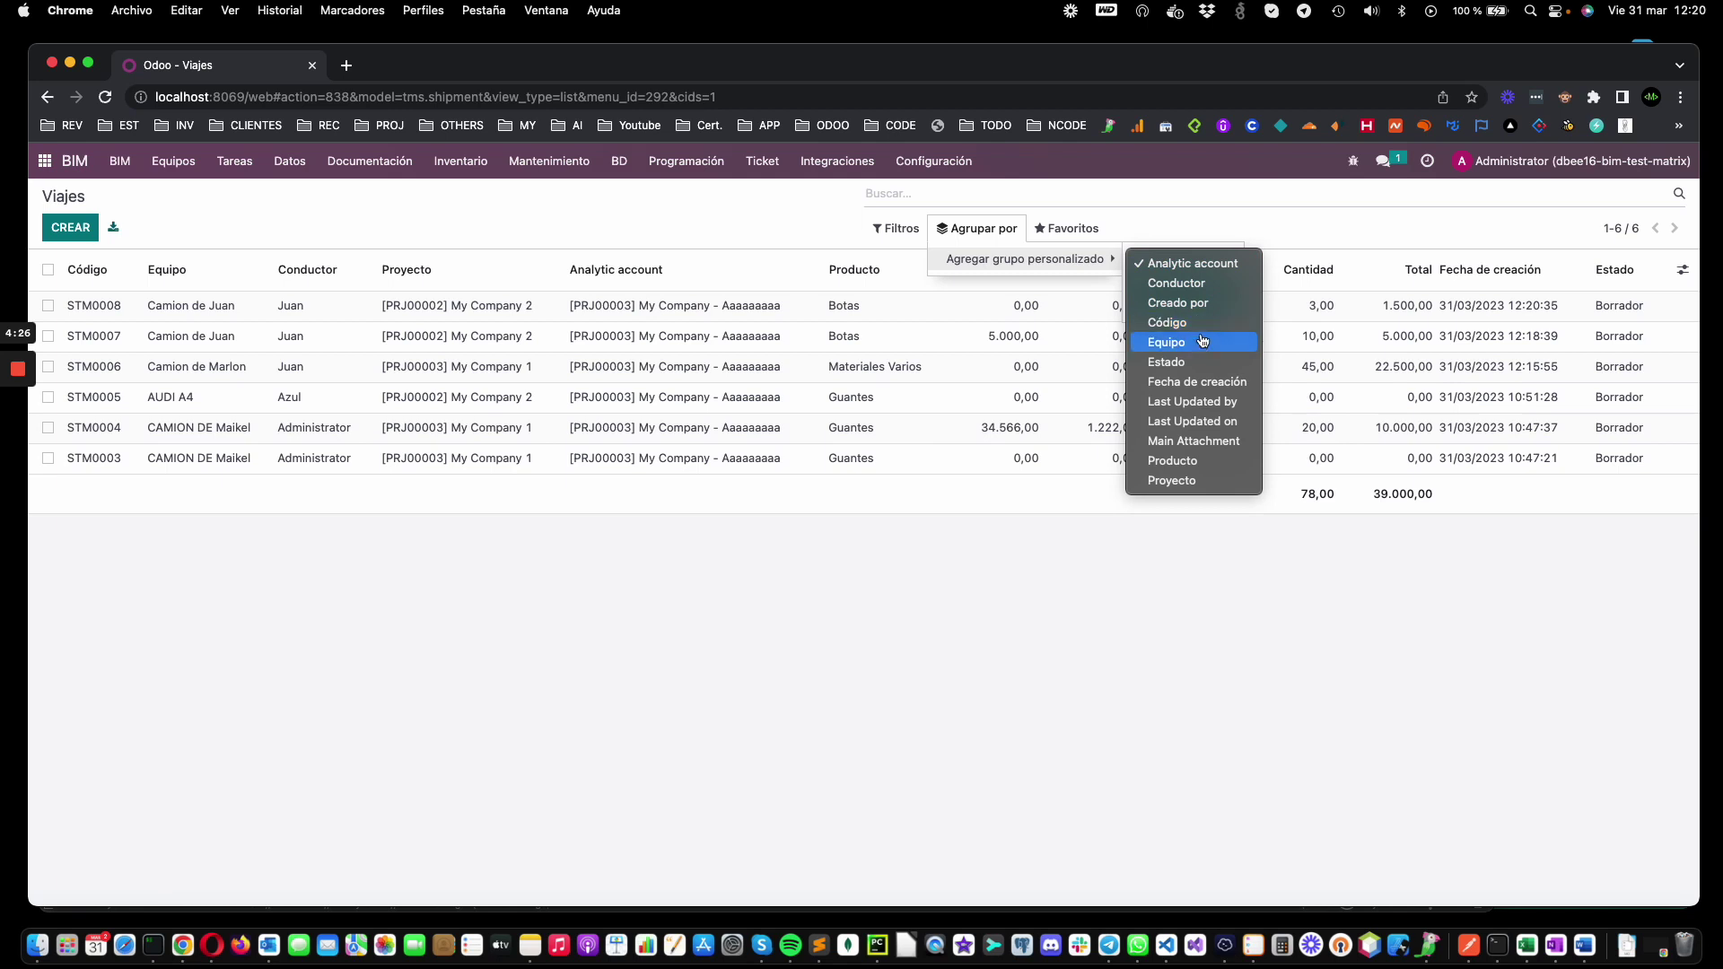
{"action": "left_click", "coordinate": [1201, 344]}
{"action": "left_click", "coordinate": [1196, 300]}
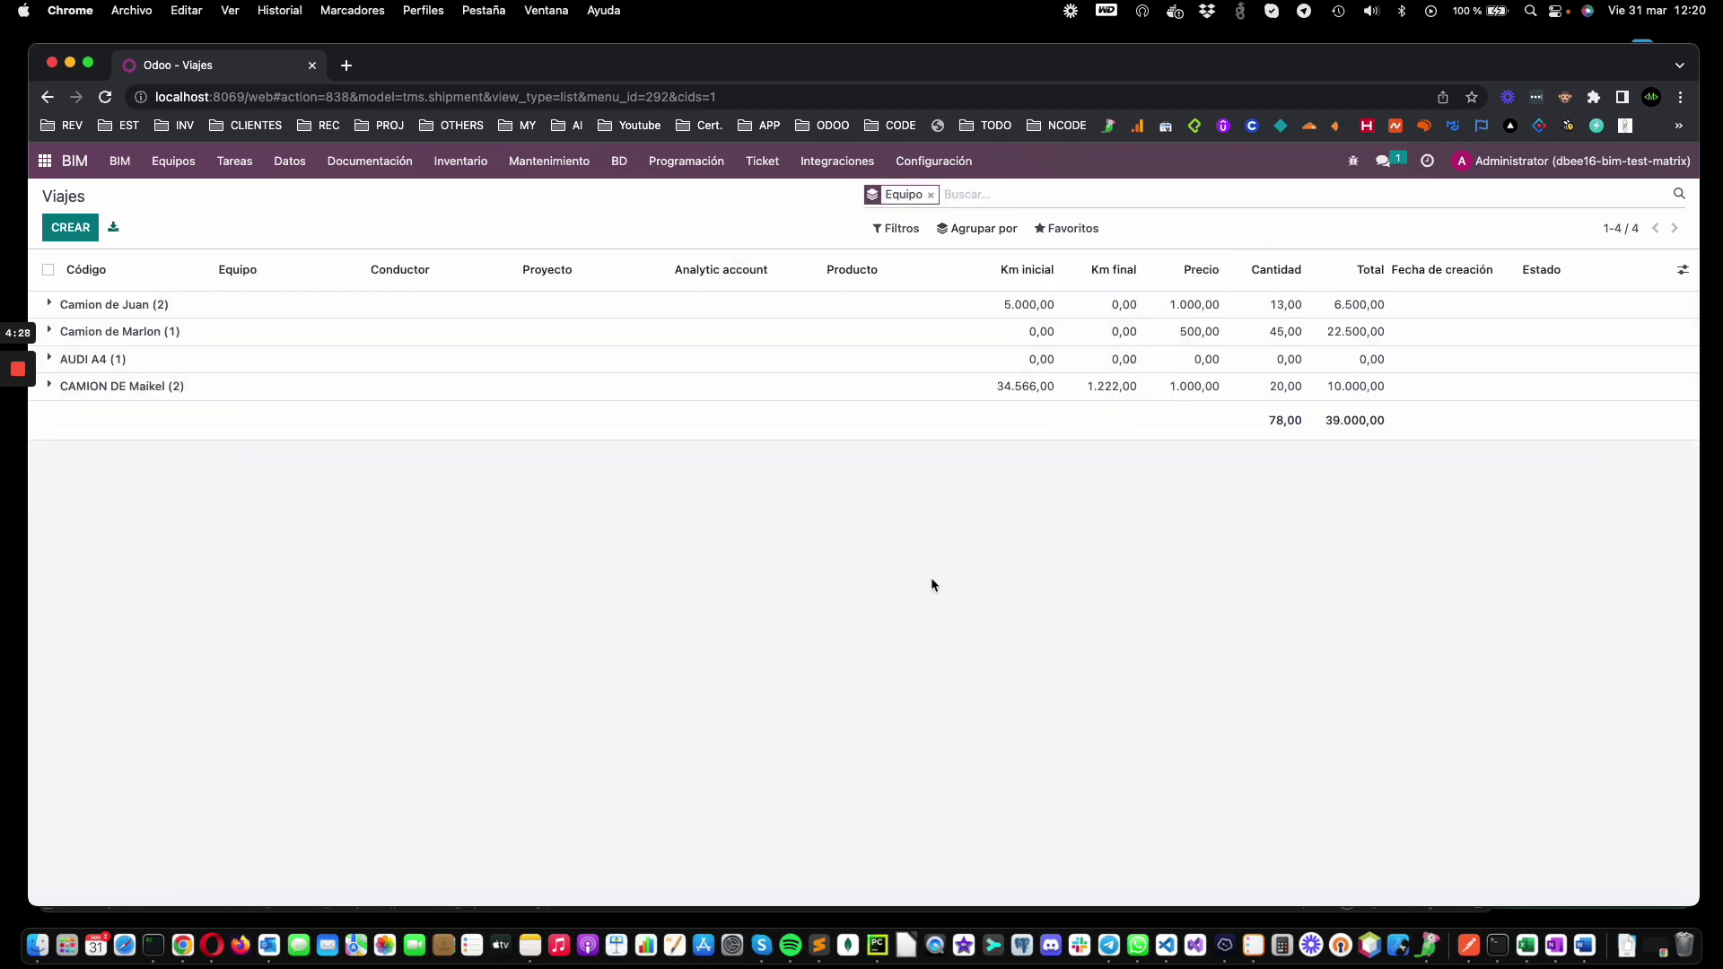
{"action": "left_click", "coordinate": [249, 309]}
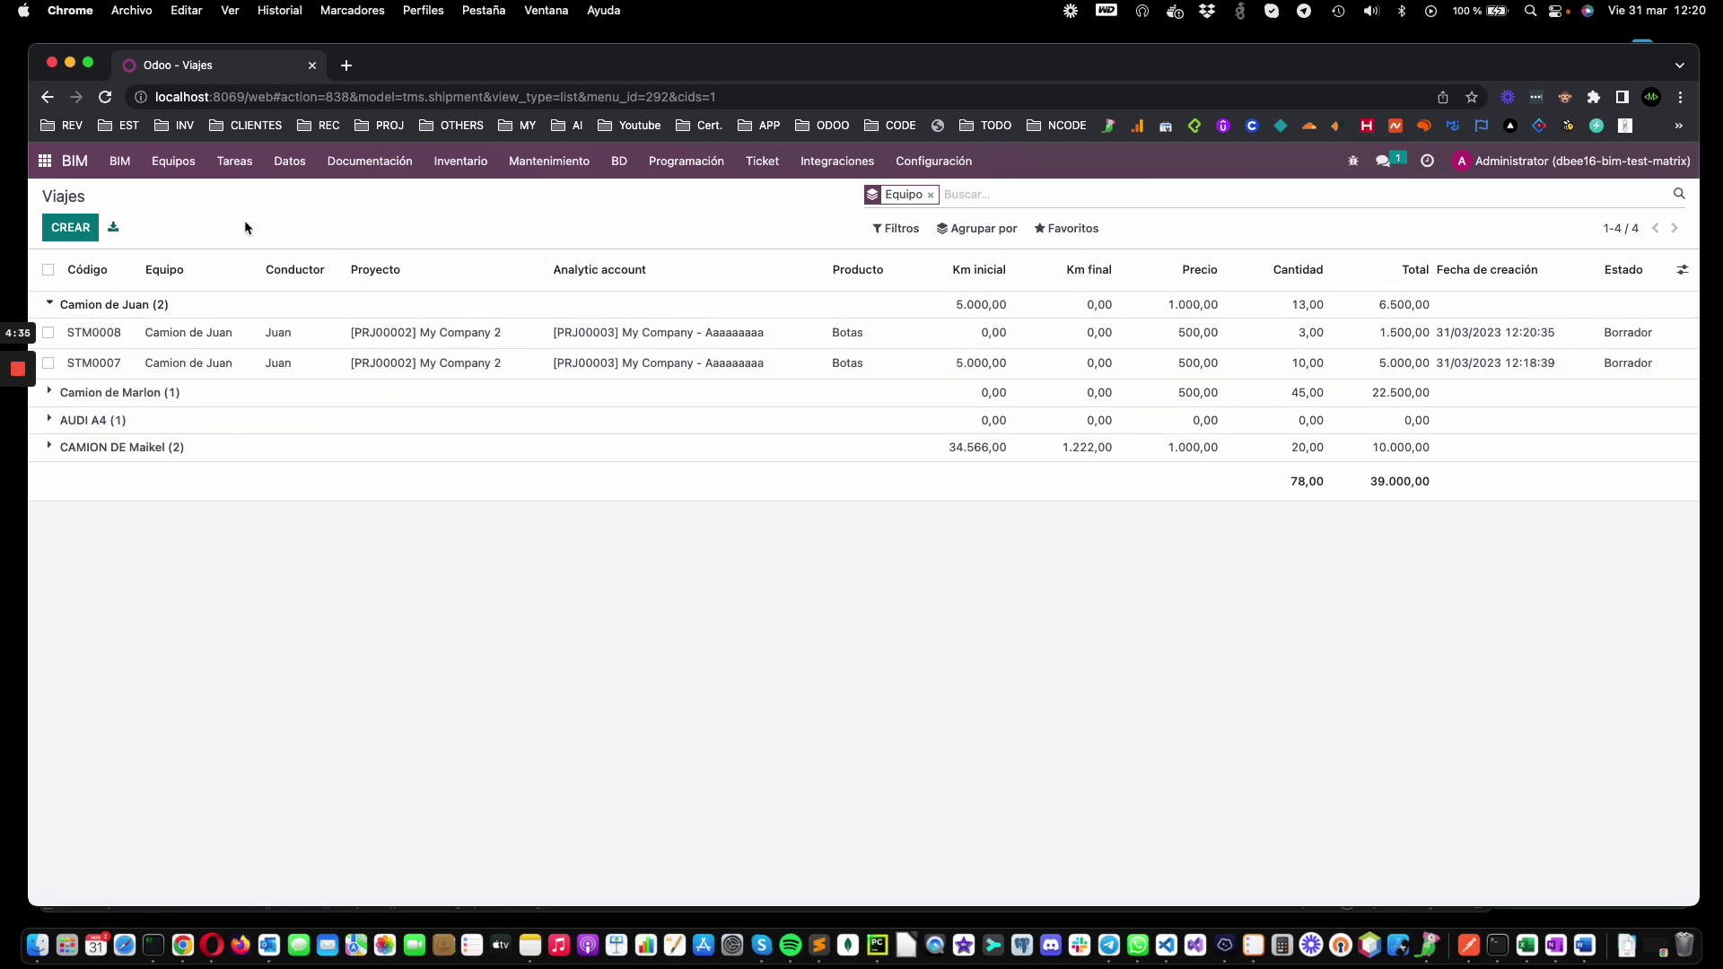
Step: Open the TMS transport equipment list and review each vehicle's earnings, expenses and profit
{"action": "left_click", "coordinate": [198, 176]}
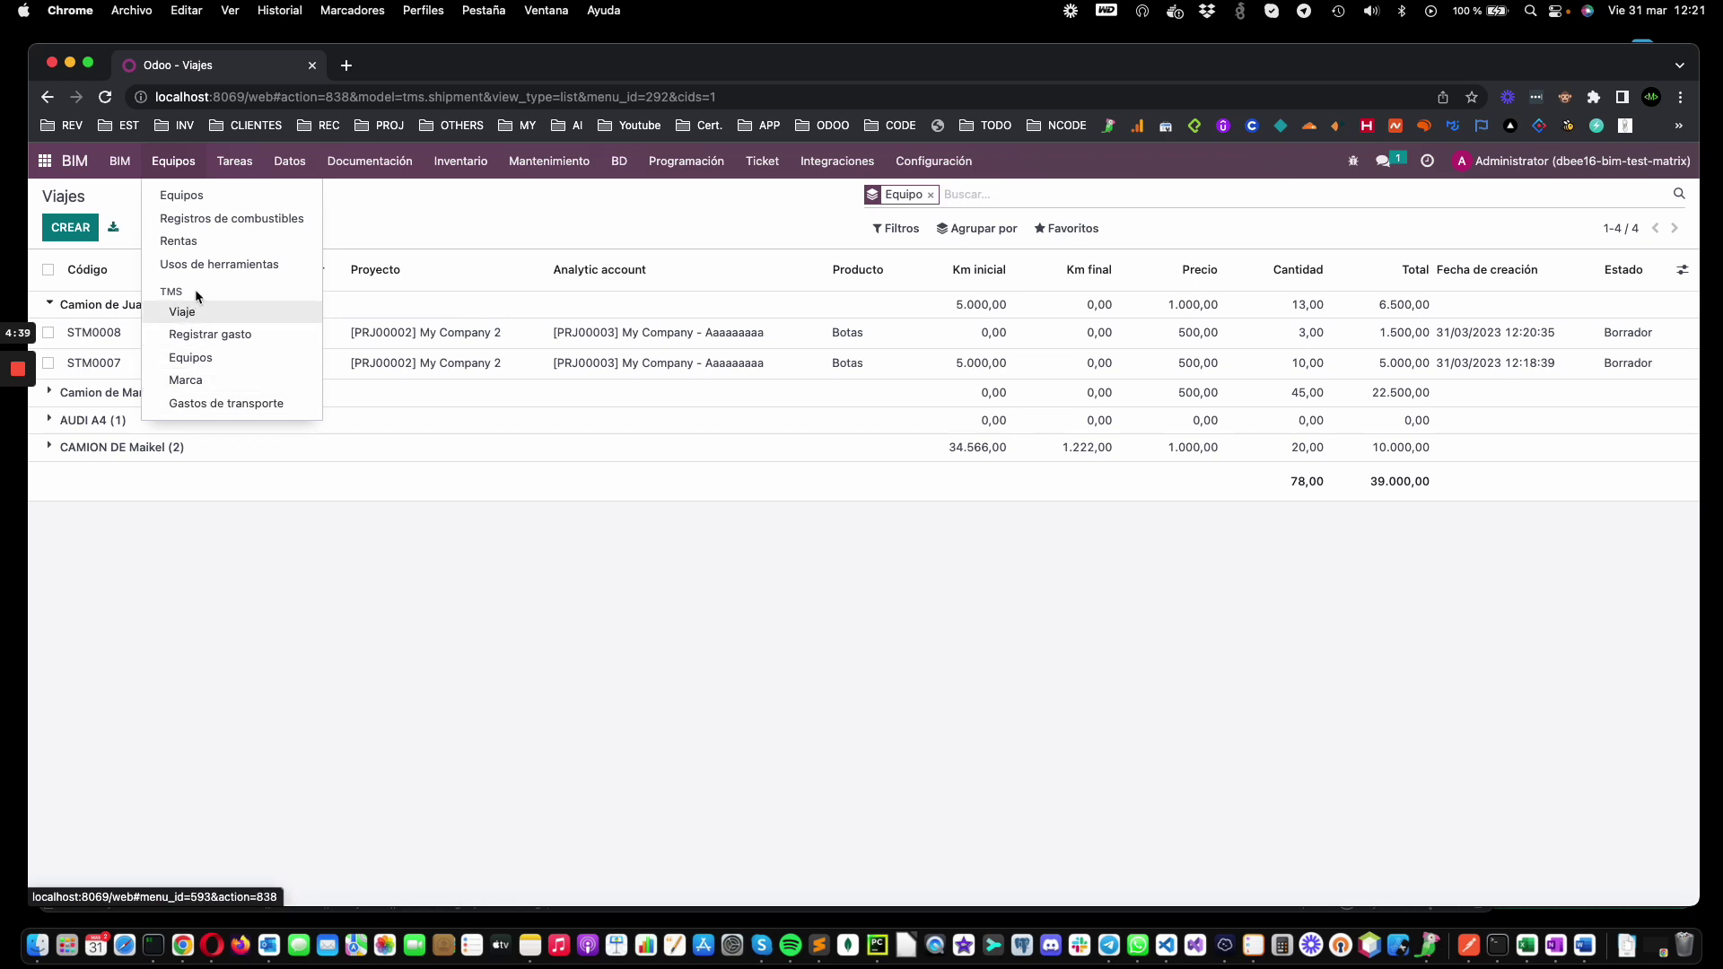
{"action": "left_click", "coordinate": [213, 359]}
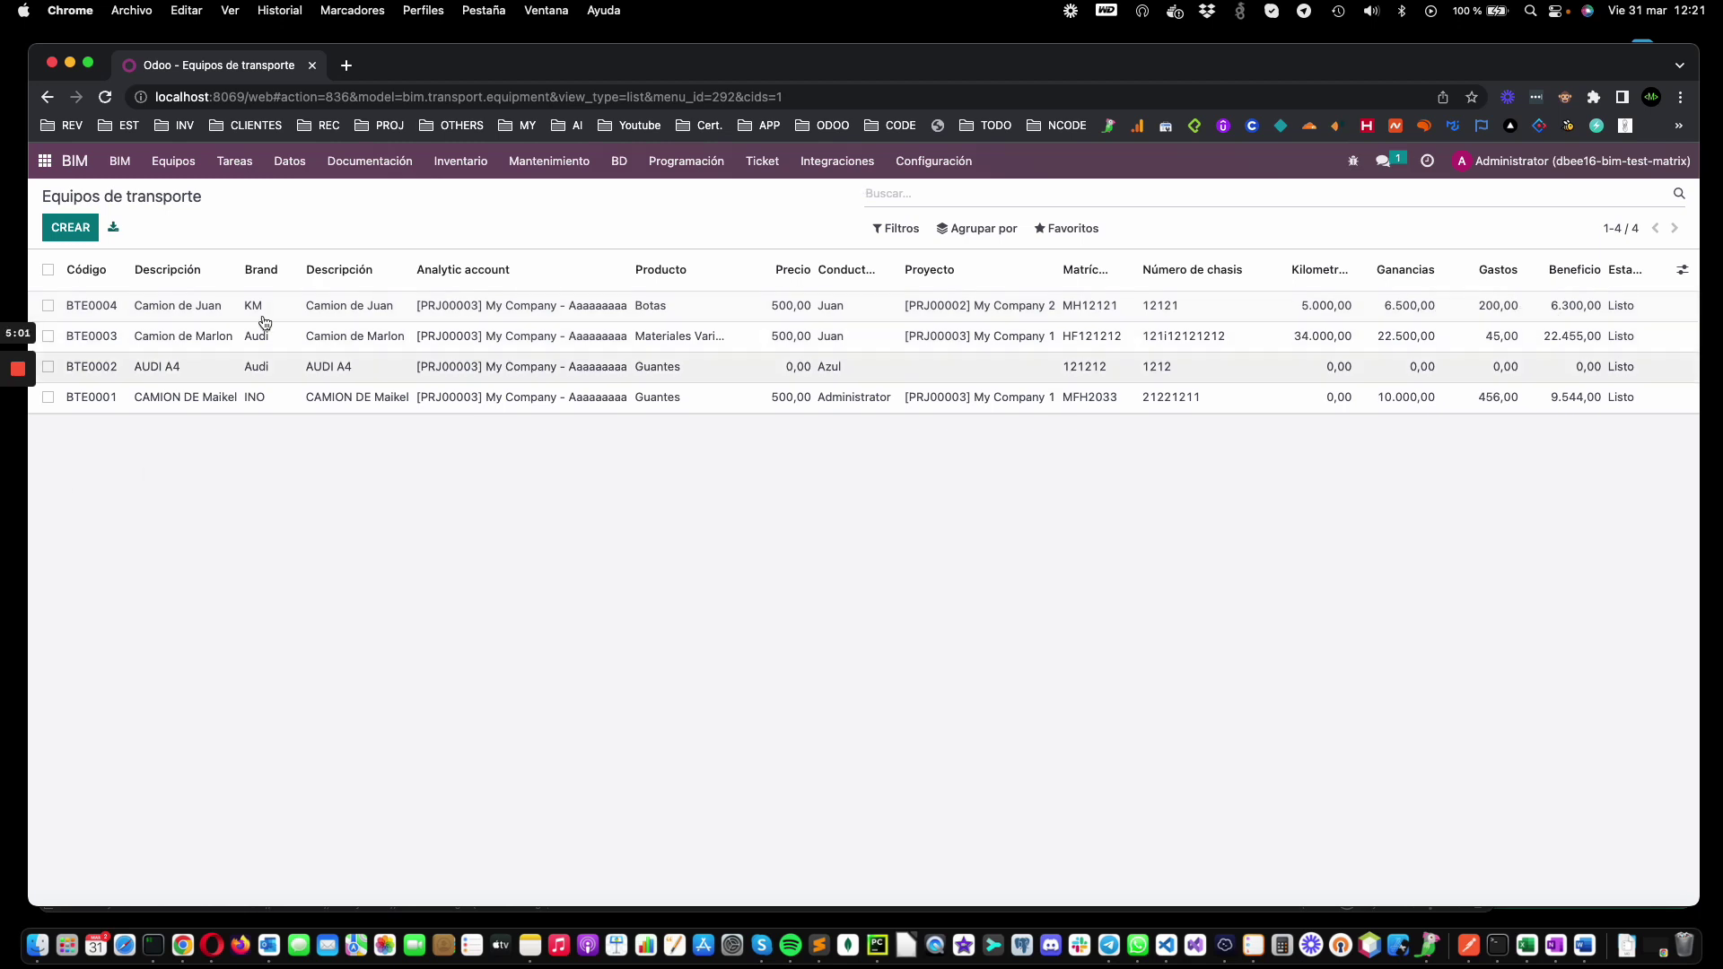
{"action": "left_click", "coordinate": [183, 174]}
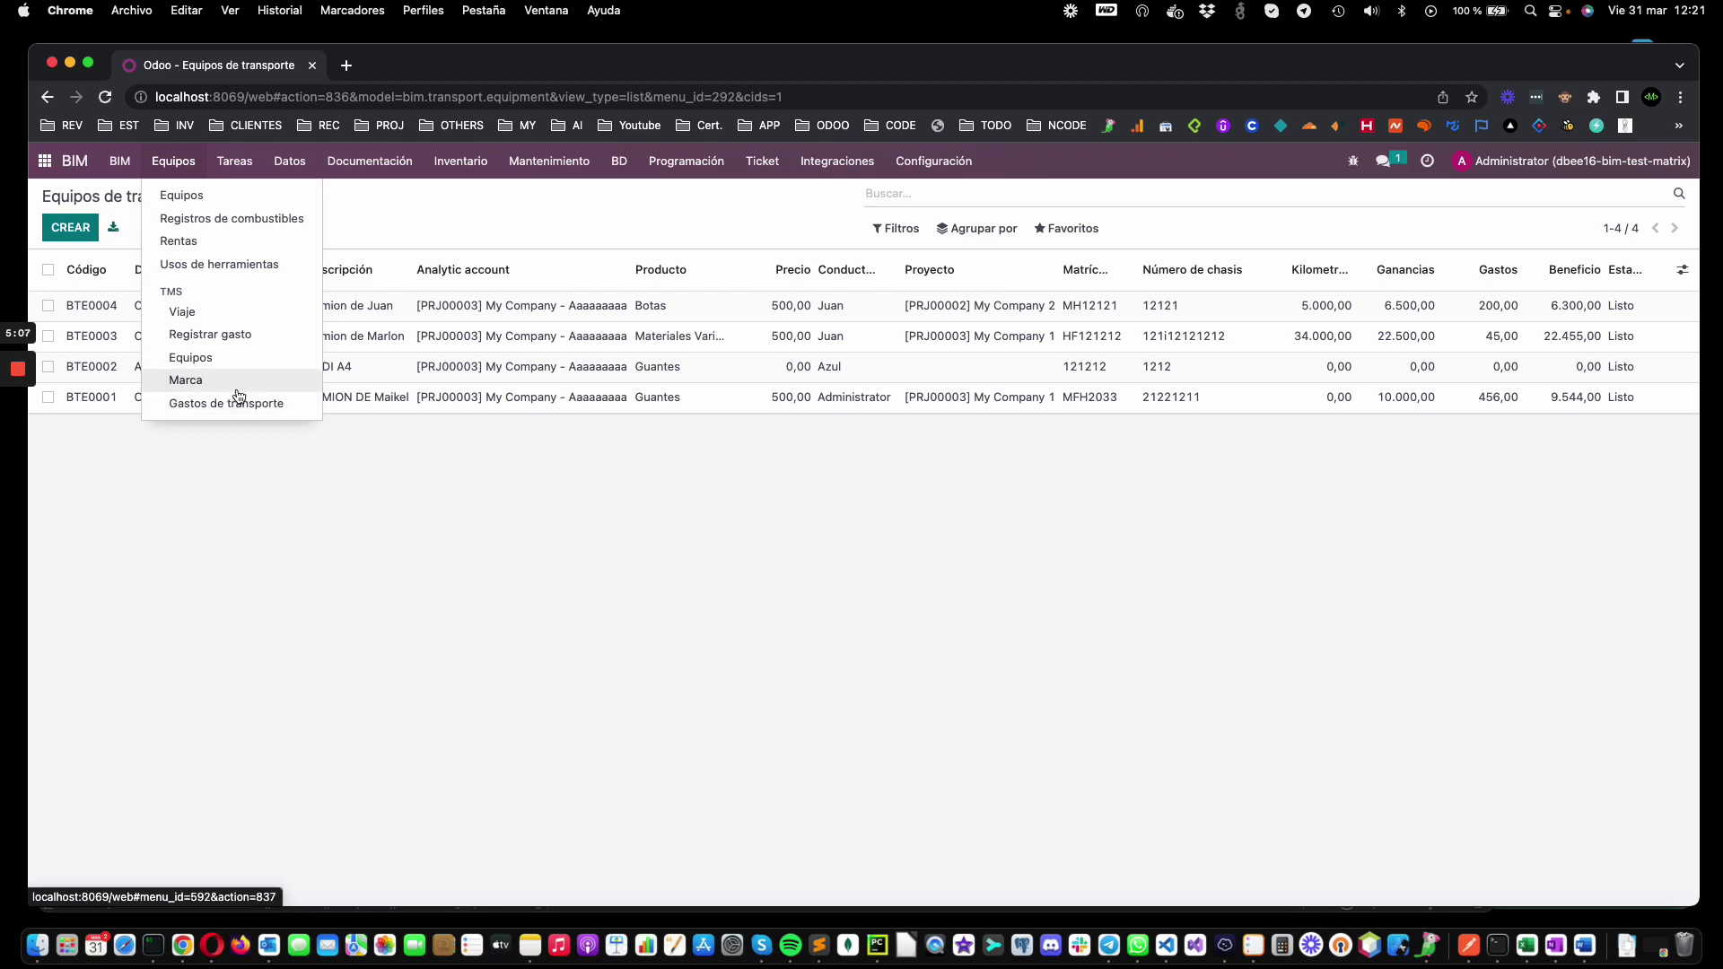
Step: Open the bim20.com website and the developer's personal website in separate new browser tabs
{"action": "left_click", "coordinate": [346, 65]}
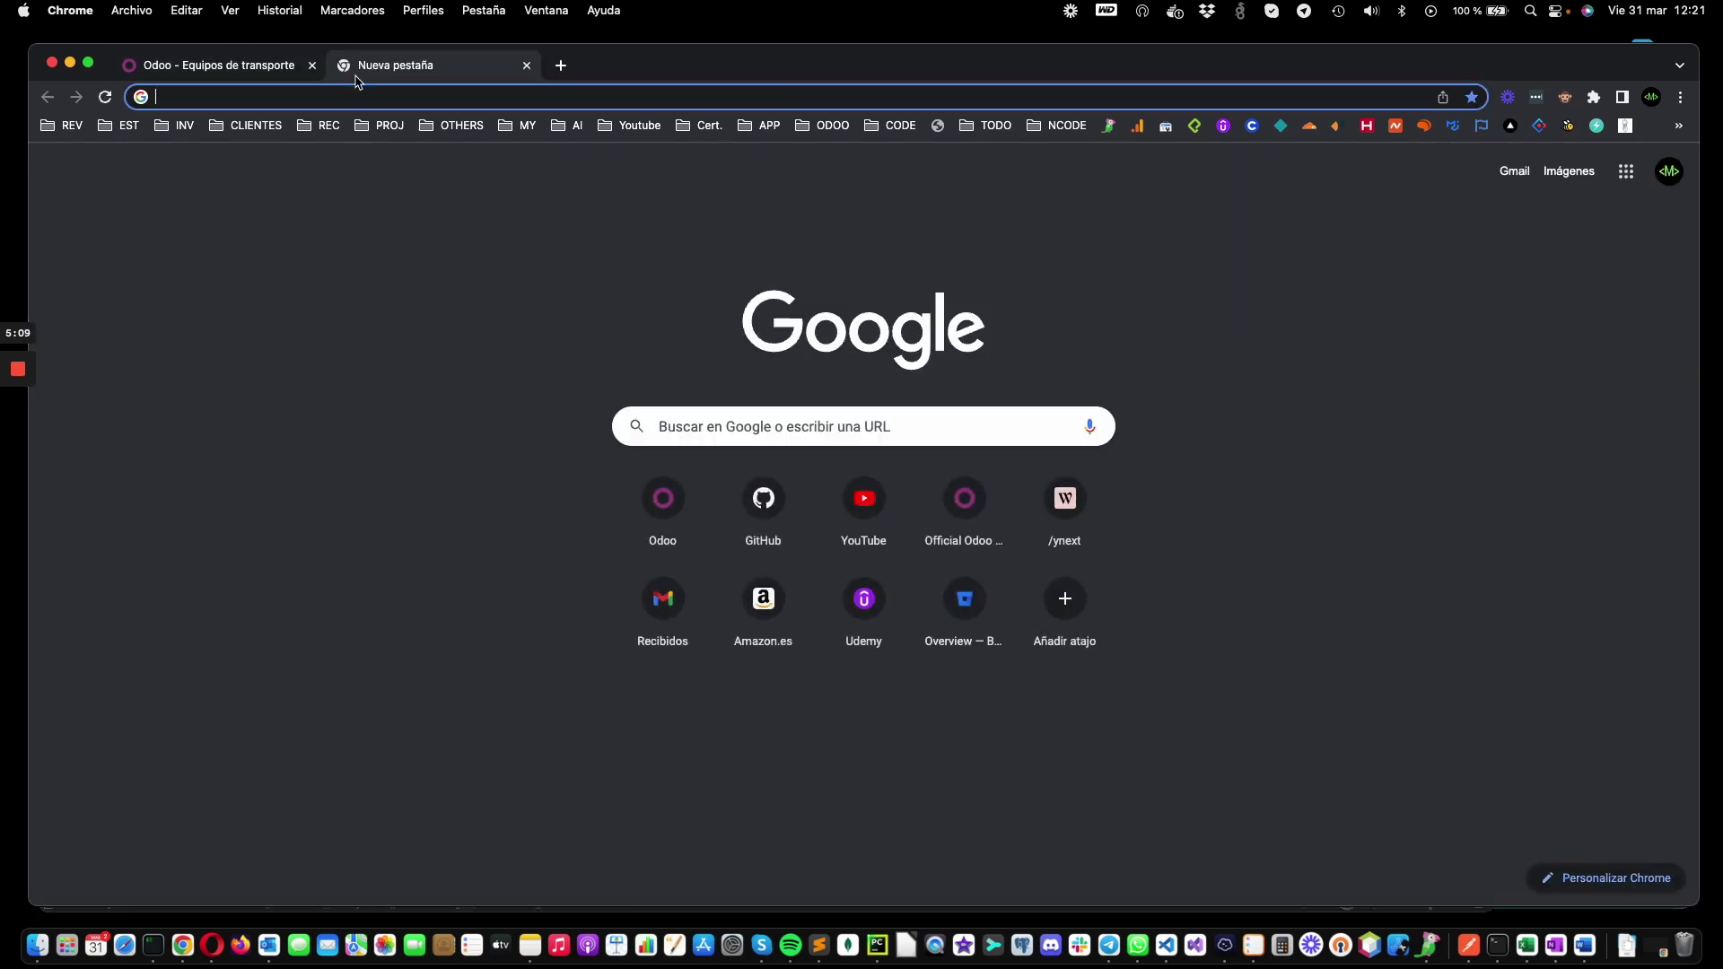
{"action": "type", "text": "bim"}
{"action": "key", "text": "Return"}
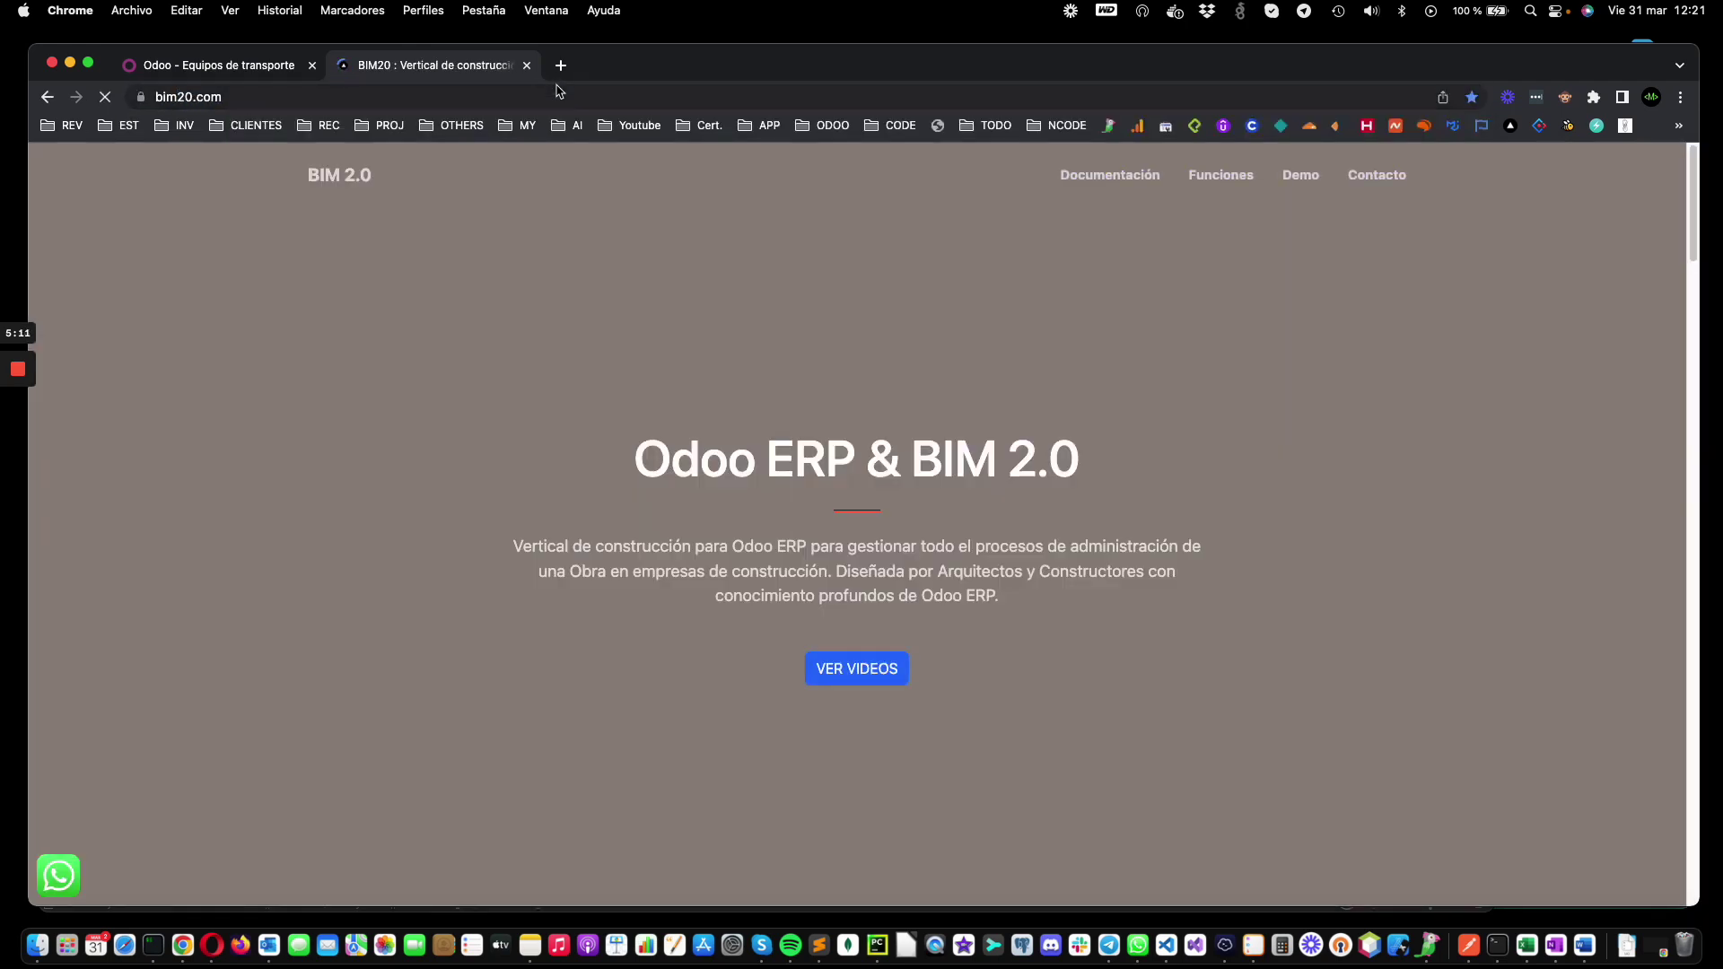
{"action": "left_click", "coordinate": [560, 70]}
{"action": "type", "text": "ma"}
{"action": "key", "text": "Return"}
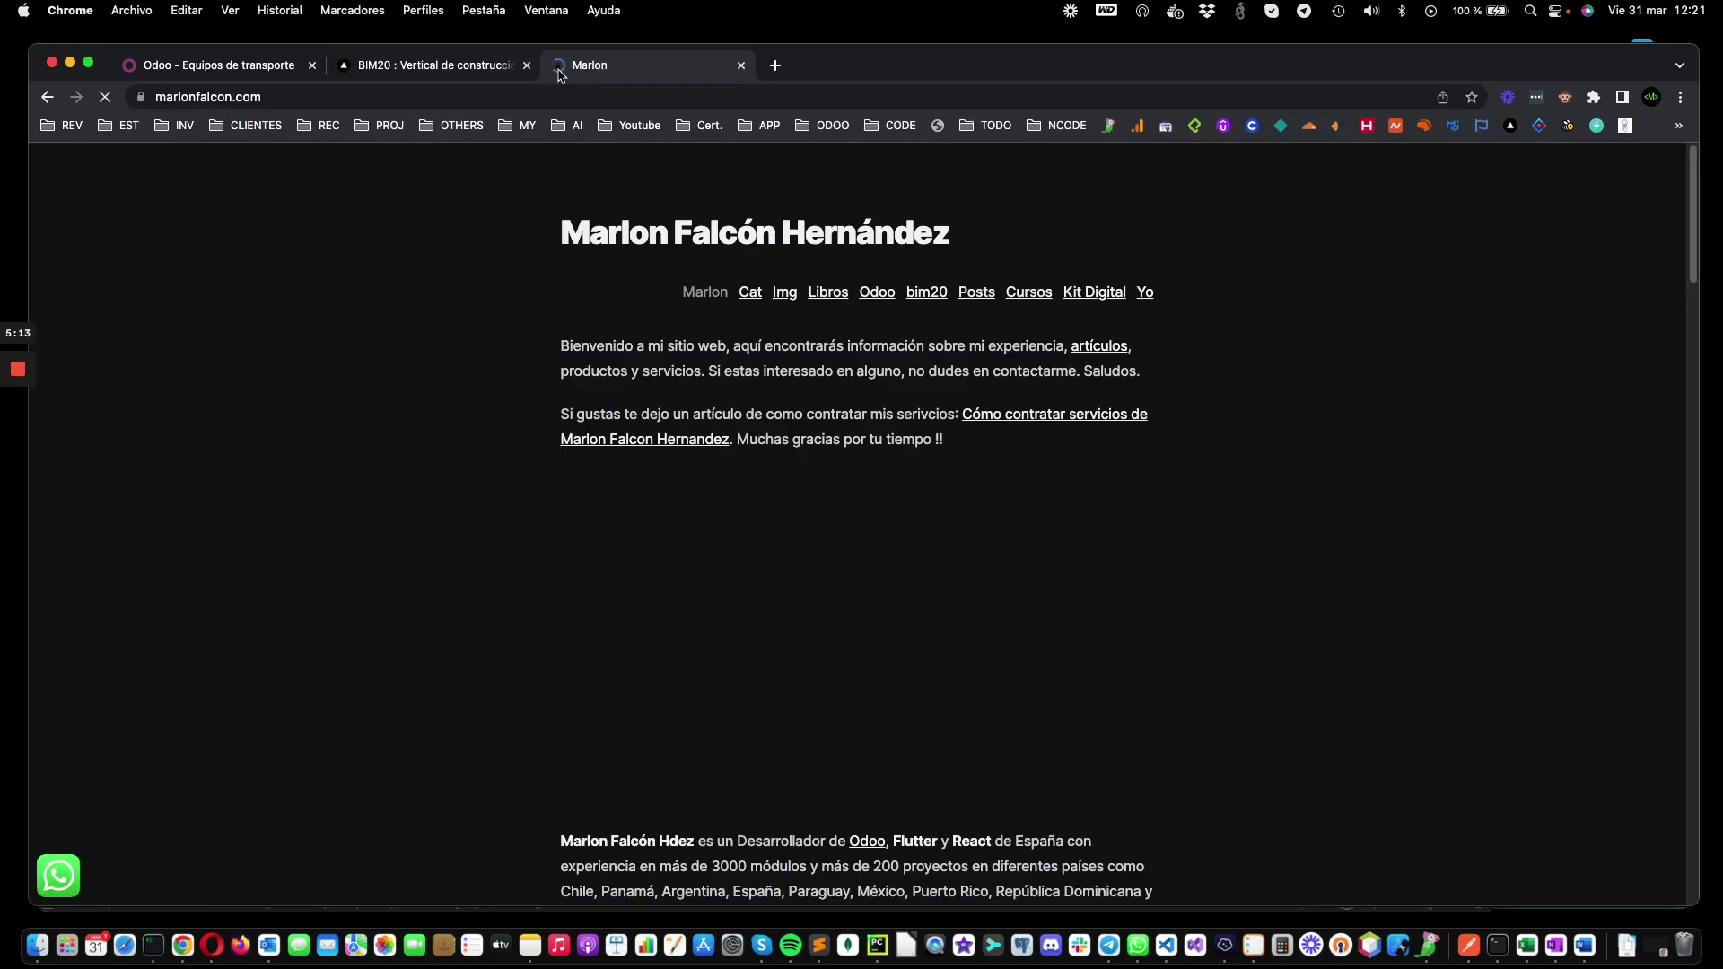
{"action": "left_click", "coordinate": [446, 79]}
{"action": "left_click", "coordinate": [652, 71]}
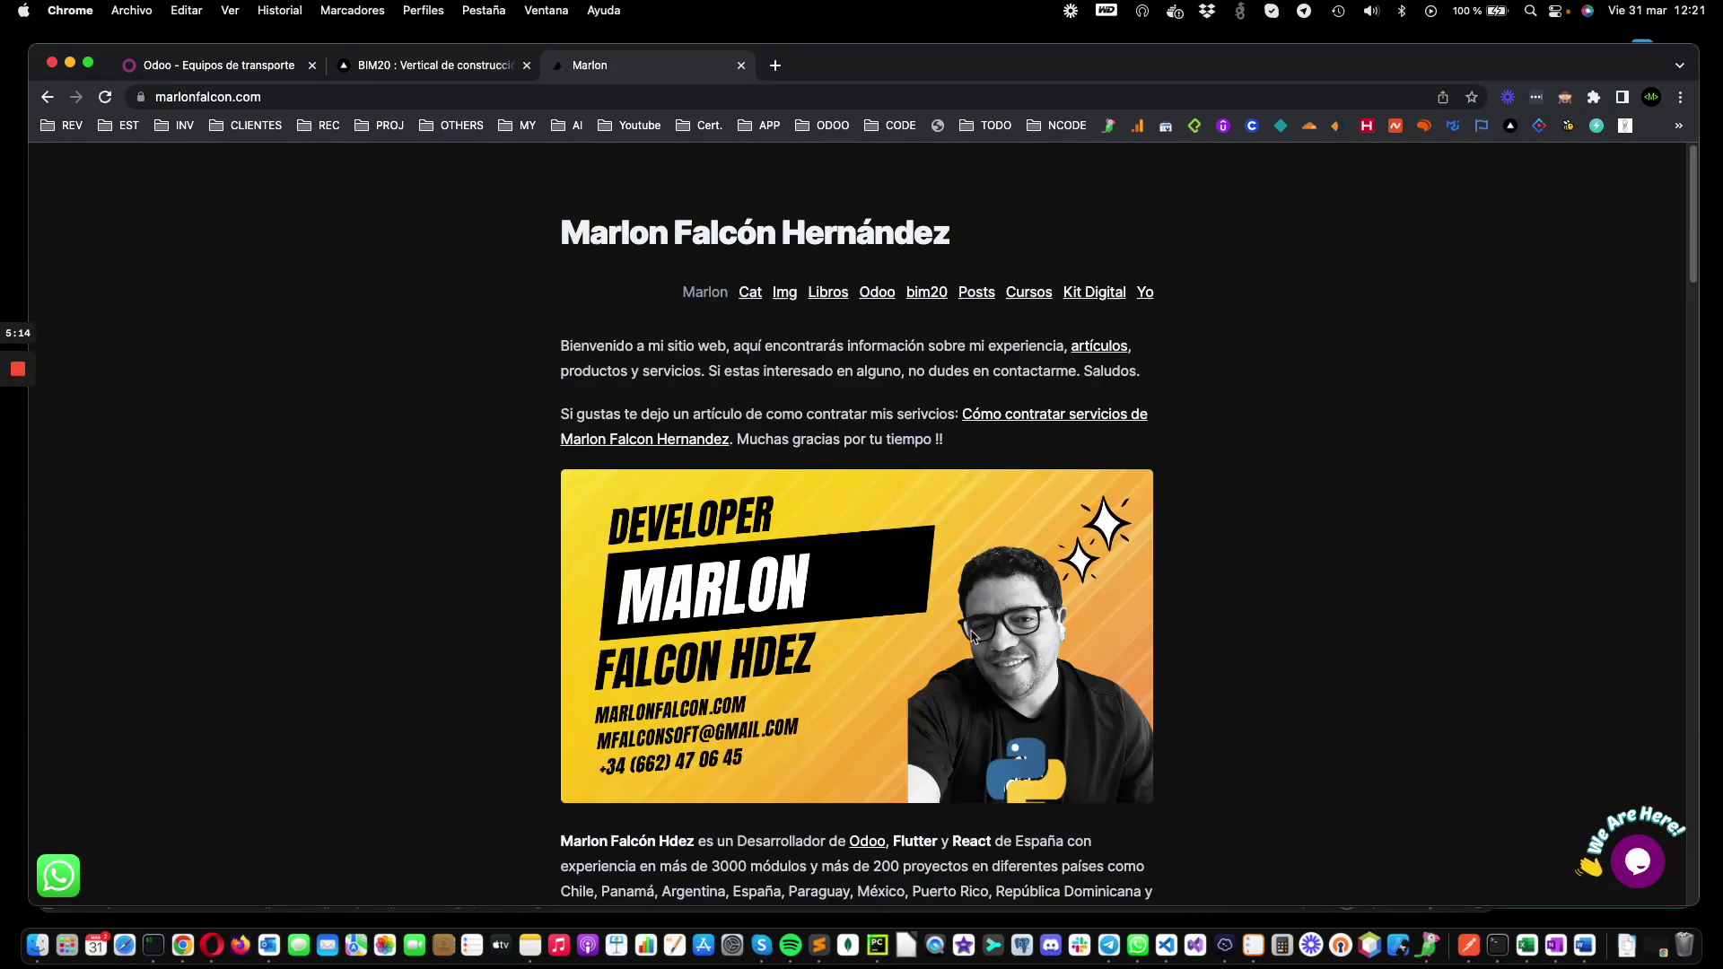